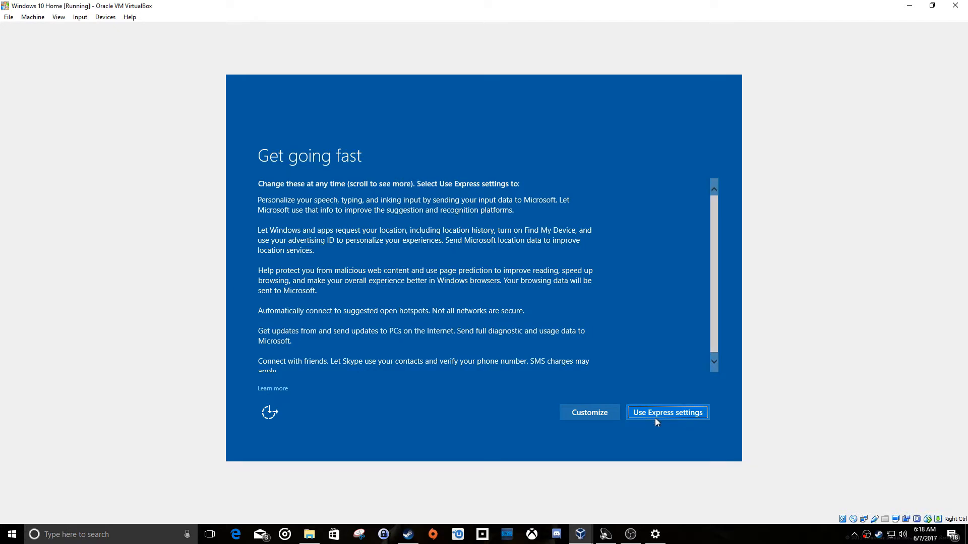
Review the customized setup settings for personalization, location, connectivity, browser and updates, and continue with all options left on.
{"action": "left_click", "coordinate": [579, 414]}
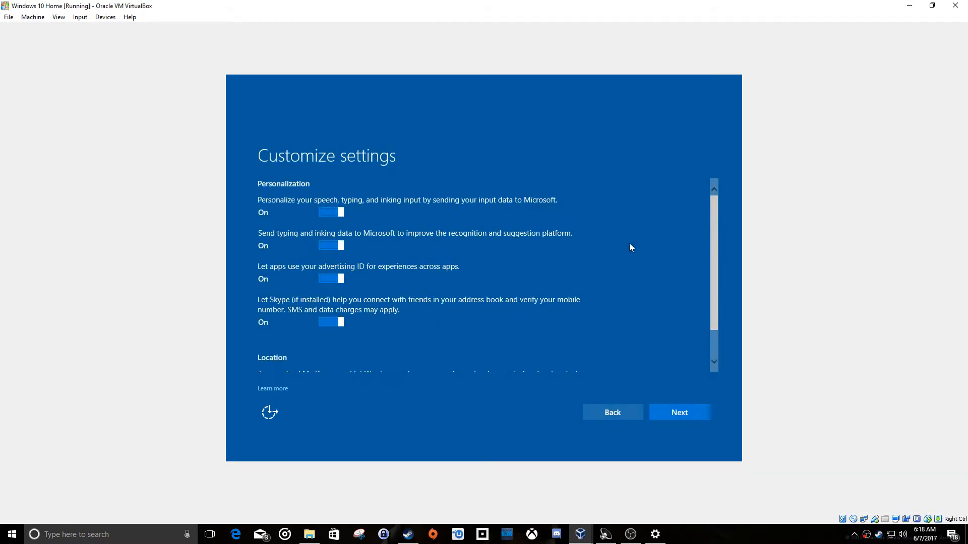
{"action": "left_click_drag", "start_coordinate": [712, 223], "coordinate": [707, 301]}
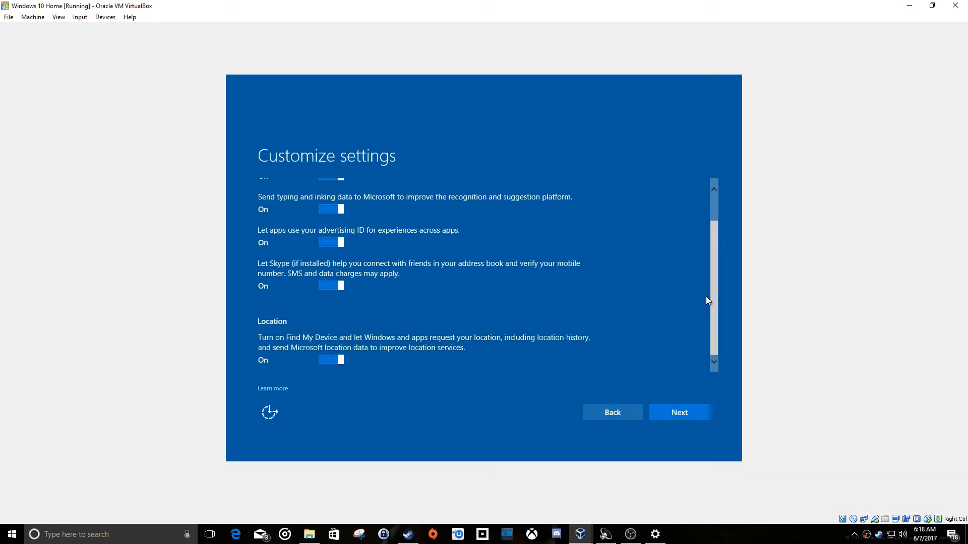
{"action": "left_click", "coordinate": [688, 412]}
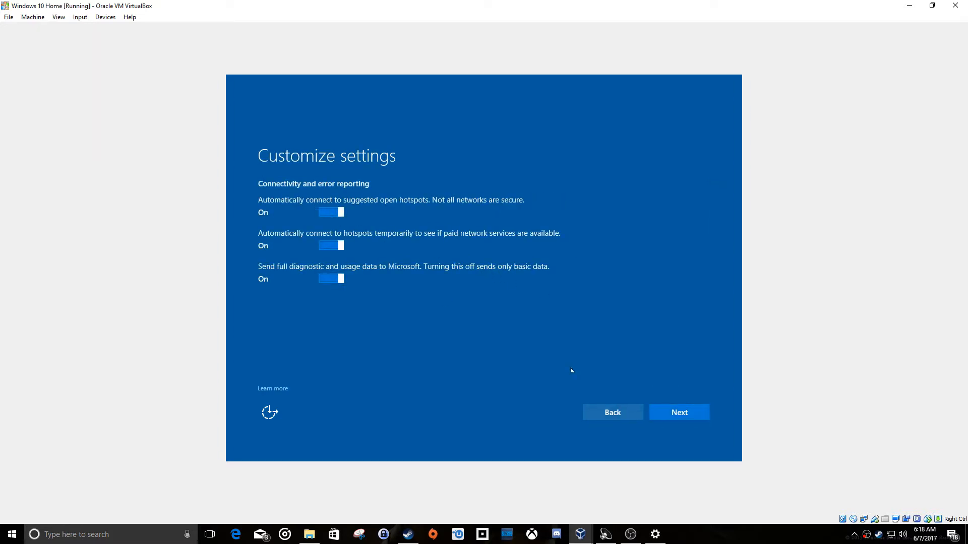
{"action": "left_click", "coordinate": [669, 412]}
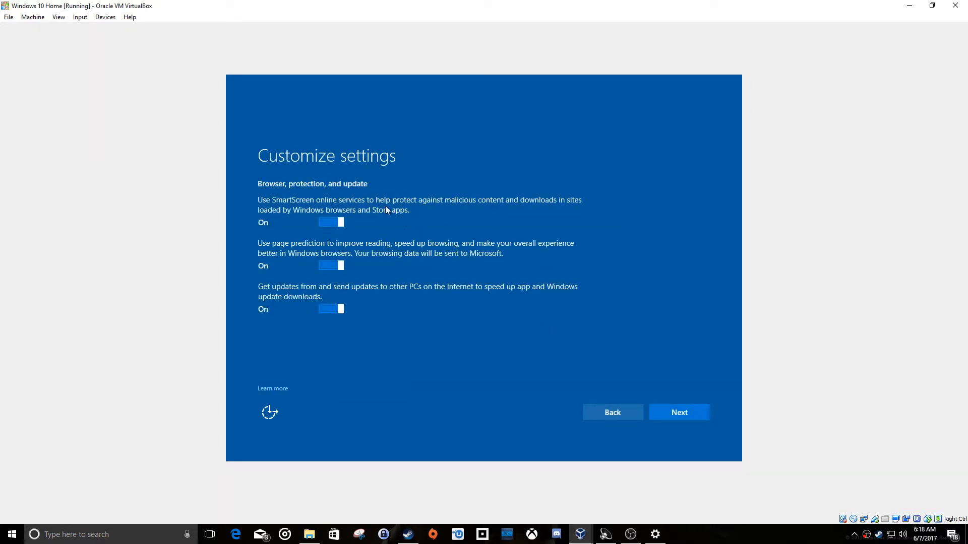
{"action": "left_click", "coordinate": [660, 409]}
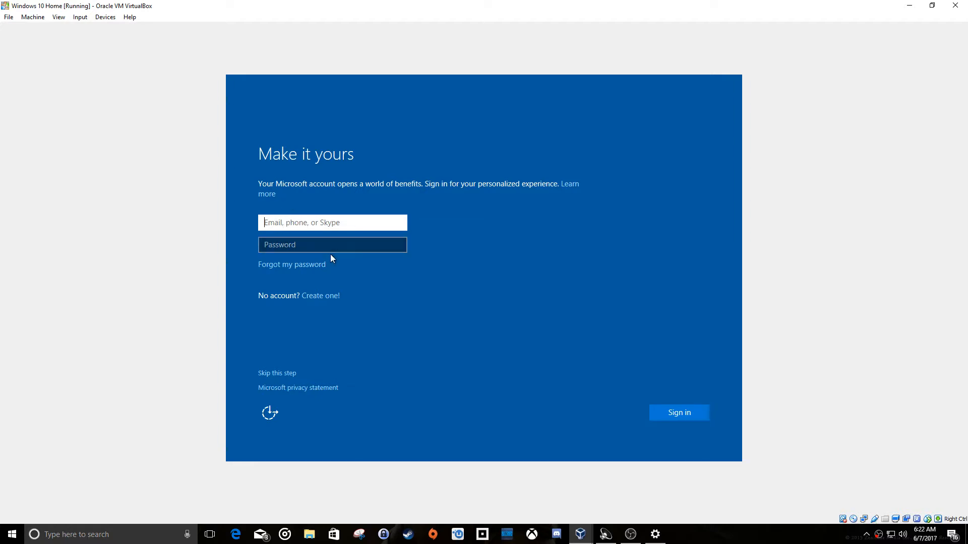
Skip the Microsoft account sign-in, create a local account named VMUser without a password, and choose to use Cortana.
{"action": "left_click", "coordinate": [281, 375]}
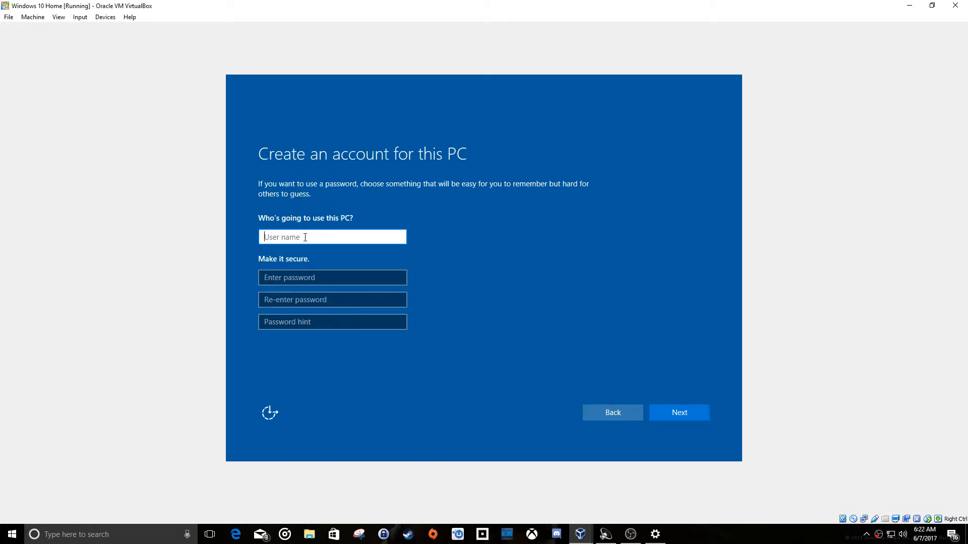
{"action": "type", "text": "VMUser"}
{"action": "left_click", "coordinate": [686, 414]}
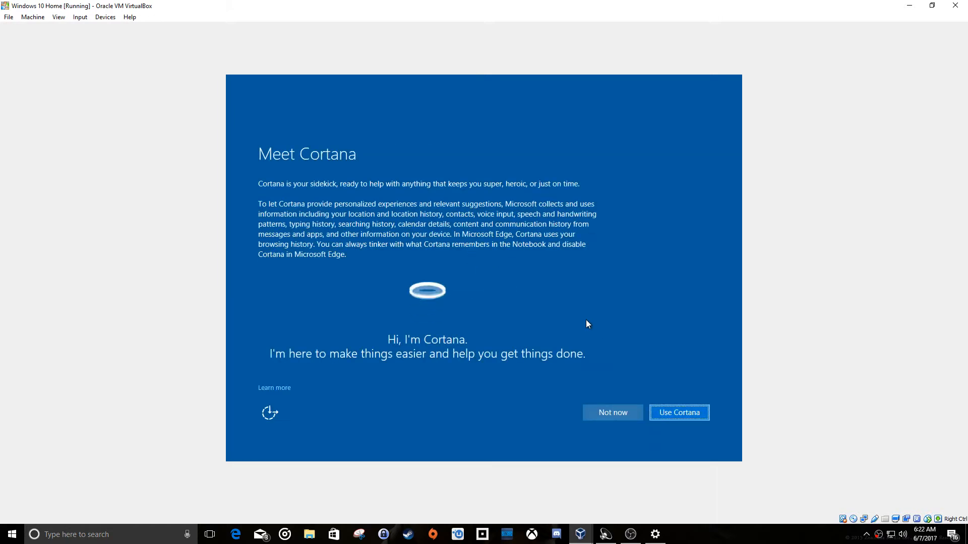
{"action": "left_click", "coordinate": [671, 416]}
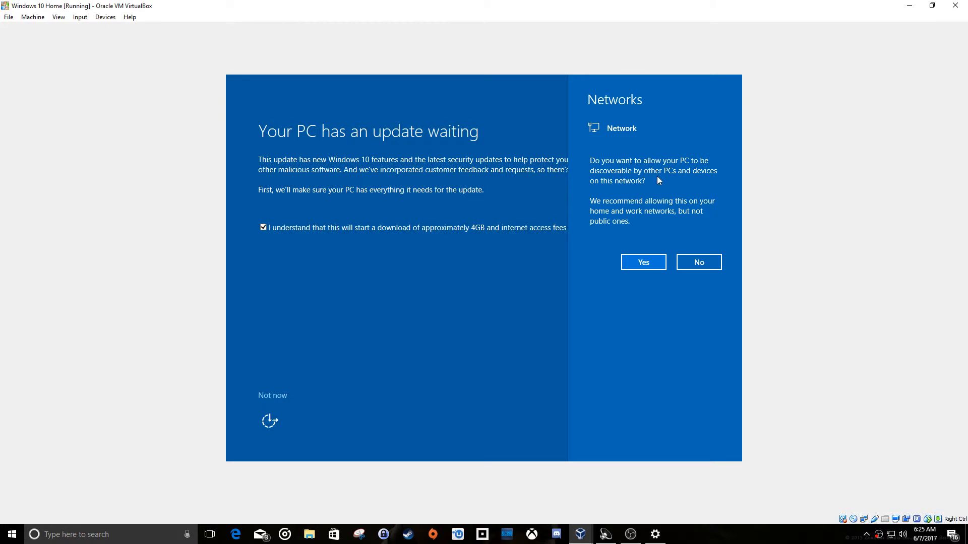
Allow the PC to be discoverable on the network and start the waiting Windows 10 update.
{"action": "left_click", "coordinate": [646, 264]}
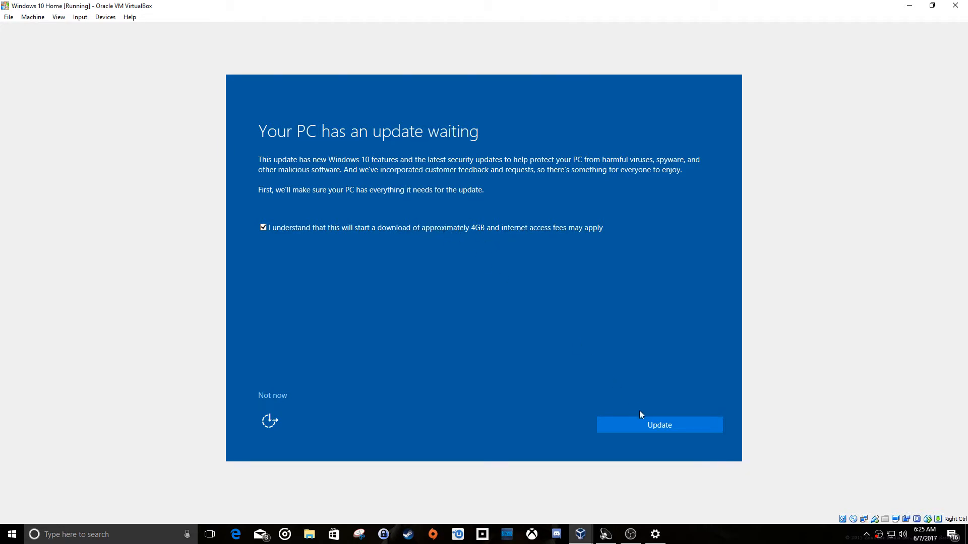
{"action": "left_click", "coordinate": [647, 425]}
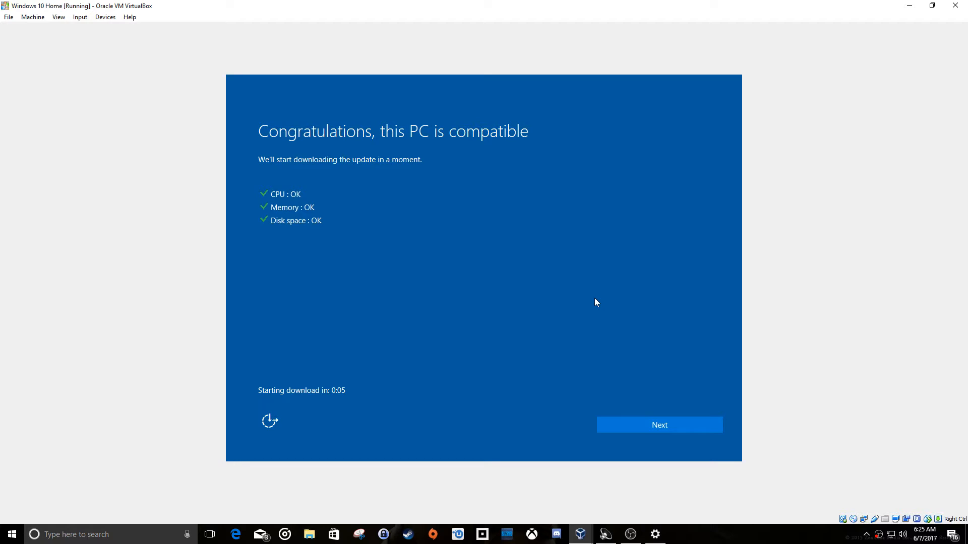
{"action": "left_click", "coordinate": [633, 427]}
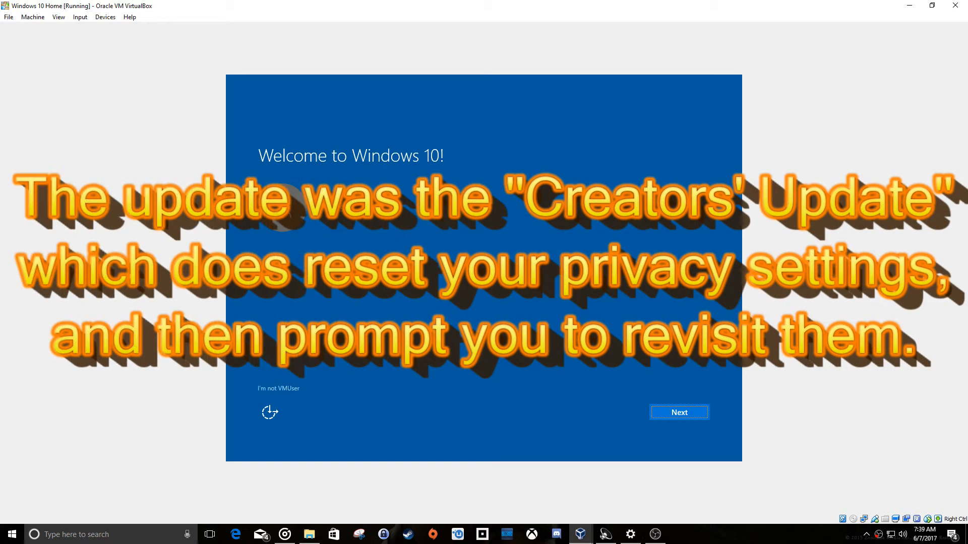
Continue as VMUser, review the device's privacy settings, and accept them with every option left at its default.
{"action": "left_click", "coordinate": [663, 413]}
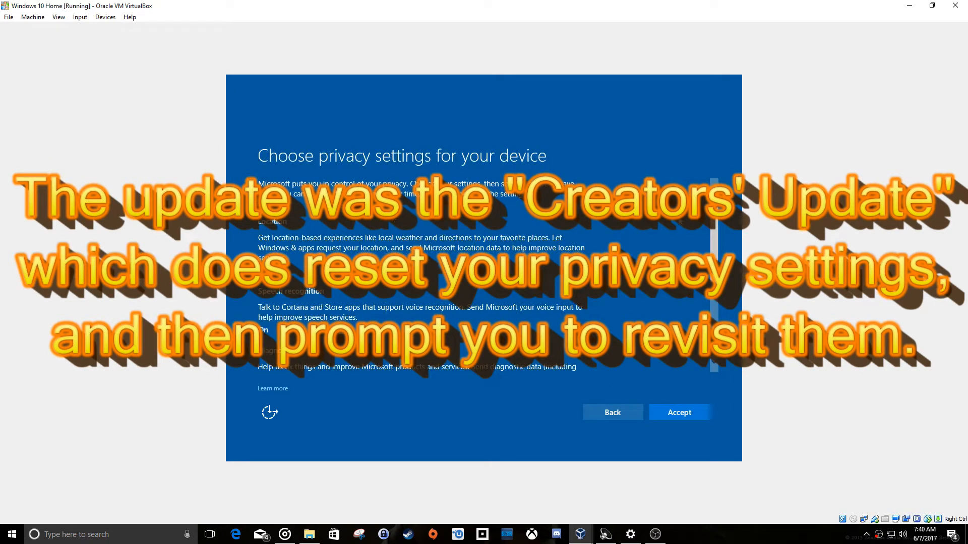
{"action": "scroll", "coordinate": [704, 235], "scroll_direction": "down", "scroll_amount": 5}
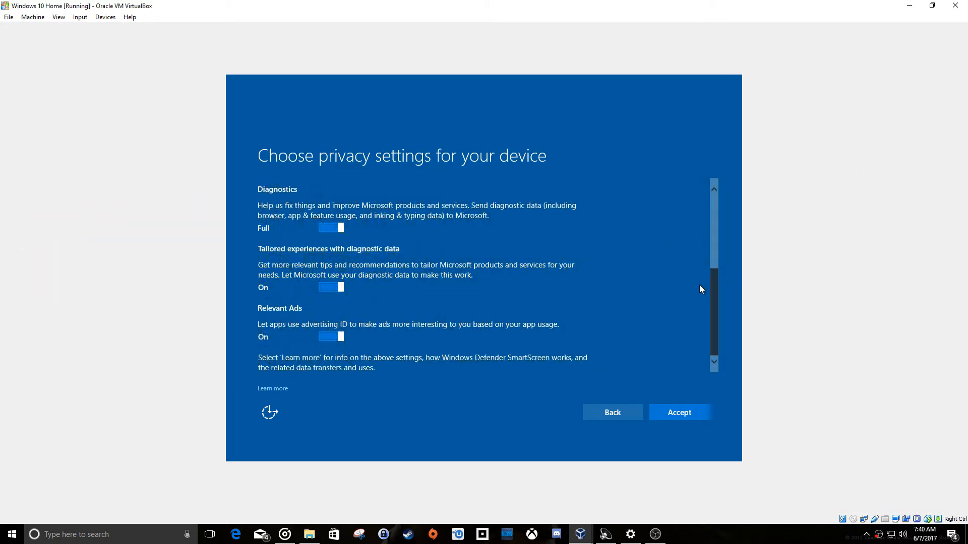
{"action": "scroll", "coordinate": [702, 255], "scroll_direction": "up", "scroll_amount": 5}
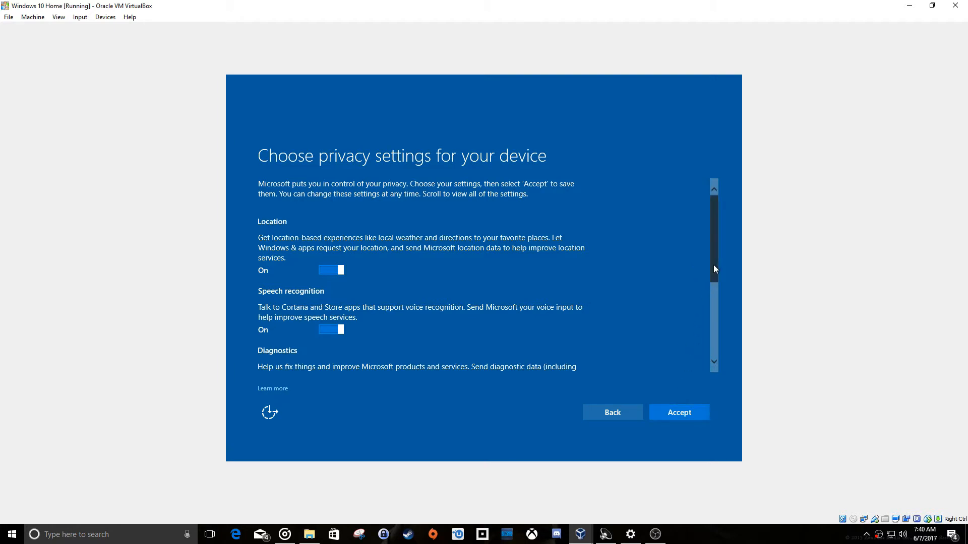
{"action": "left_click_drag", "start_coordinate": [713, 265], "coordinate": [706, 388]}
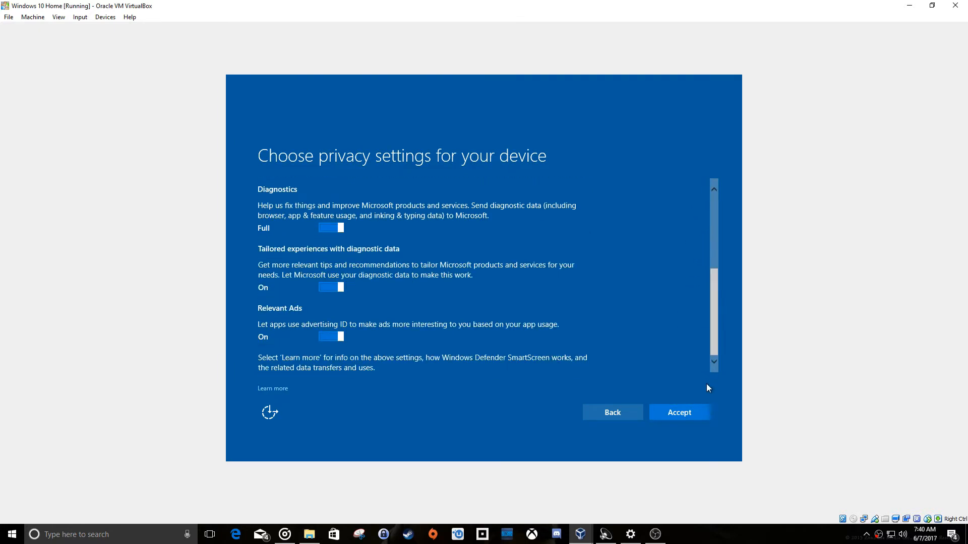
{"action": "left_click", "coordinate": [702, 413]}
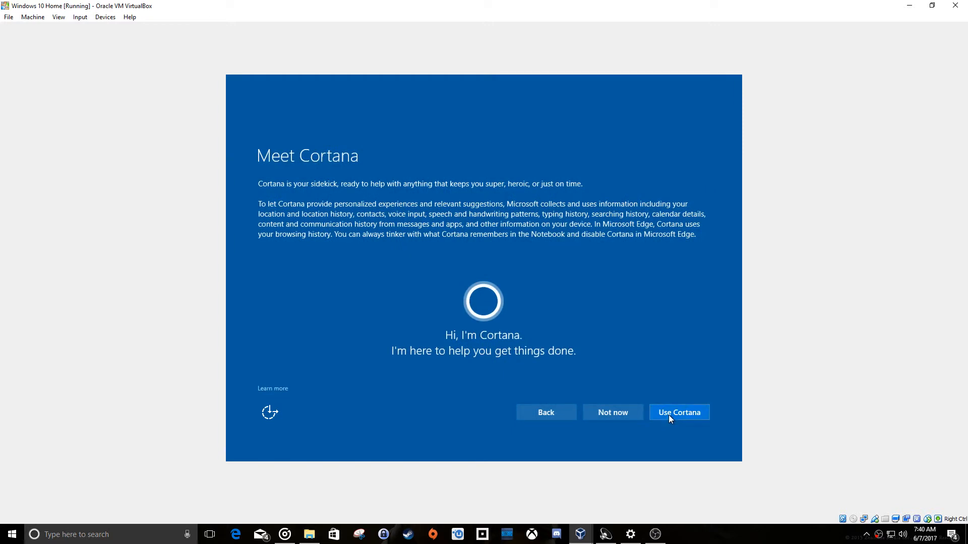
Choose to use Cortana and accept the suggested default Windows apps to finish the post-update setup.
{"action": "left_click", "coordinate": [669, 414]}
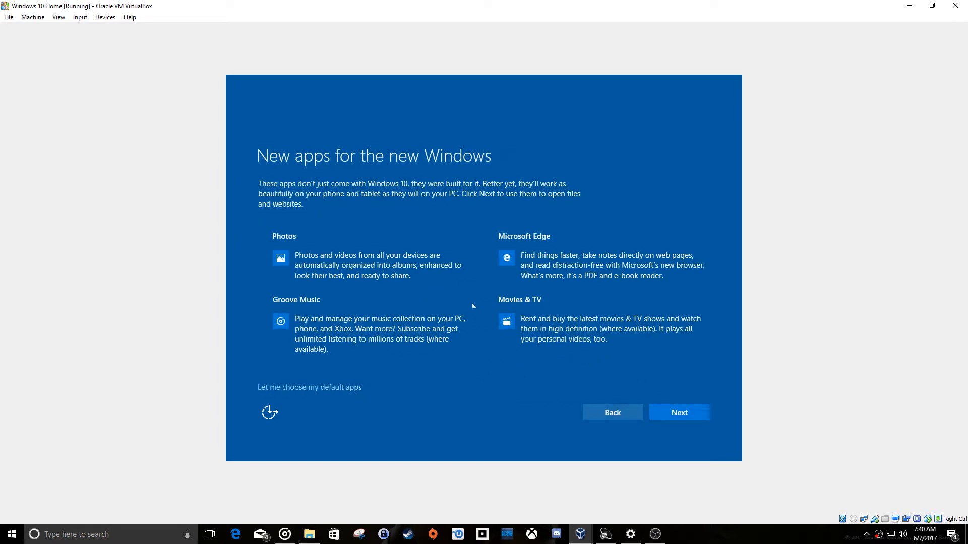
{"action": "left_click", "coordinate": [683, 414]}
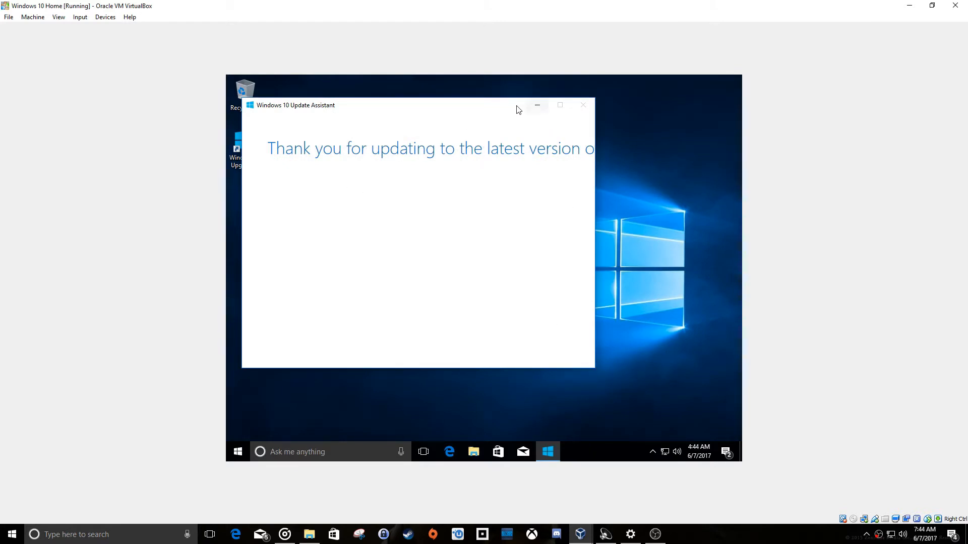
Shift the Windows 10 Update Assistant window slightly and insert the Guest Additions CD image into the virtual machine.
{"action": "left_click_drag", "start_coordinate": [517, 106], "coordinate": [532, 115]}
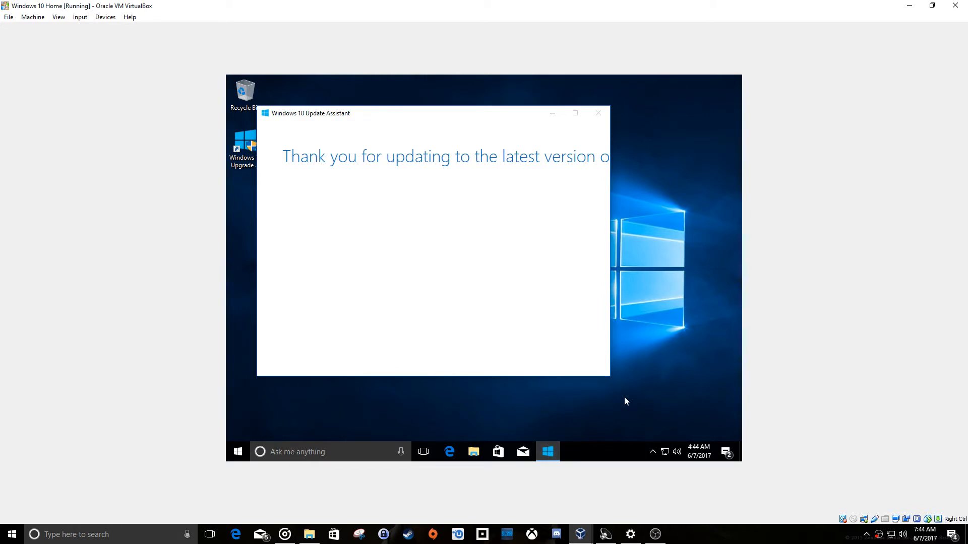
{"action": "left_click", "coordinate": [105, 17]}
{"action": "mouse_move", "coordinate": [121, 32]}
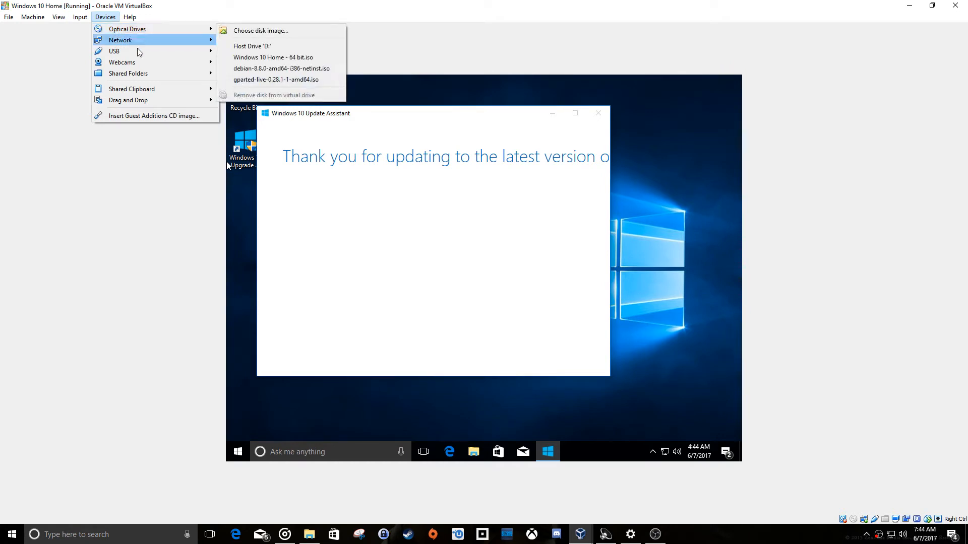
{"action": "left_click", "coordinate": [157, 119]}
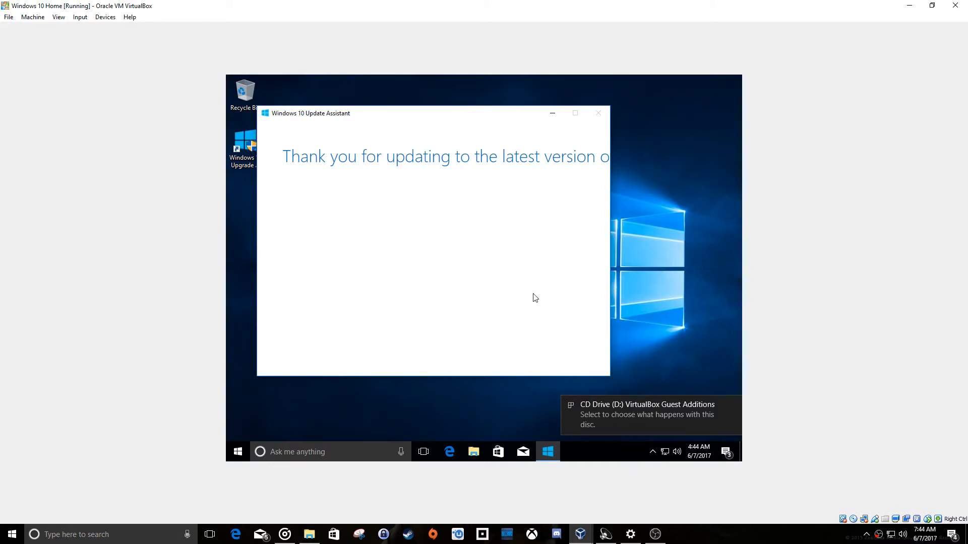
Run VBoxWindowsAdditions.exe from the inserted disc and proceed through the Guest Additions setup with the default install location.
{"action": "left_click", "coordinate": [629, 406]}
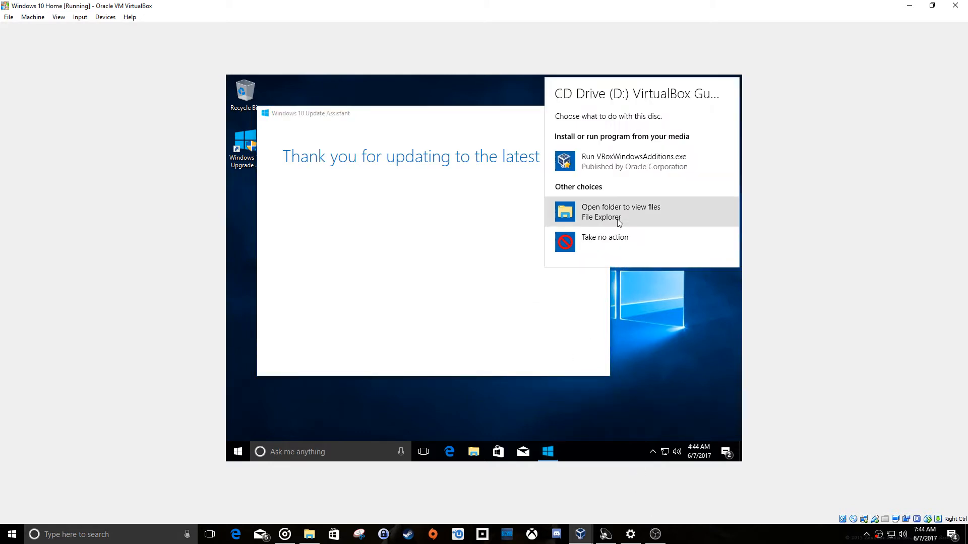
{"action": "left_click", "coordinate": [621, 161]}
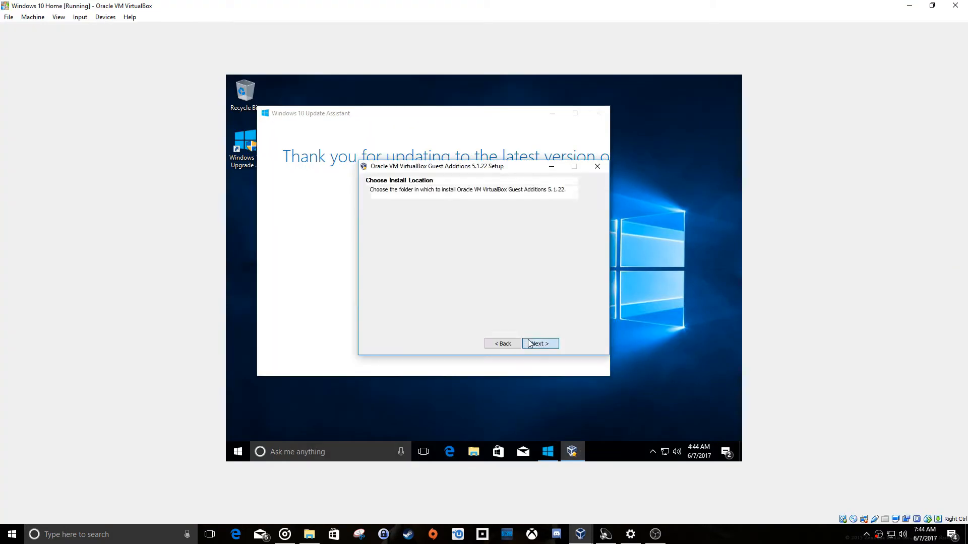
{"action": "left_click", "coordinate": [529, 342]}
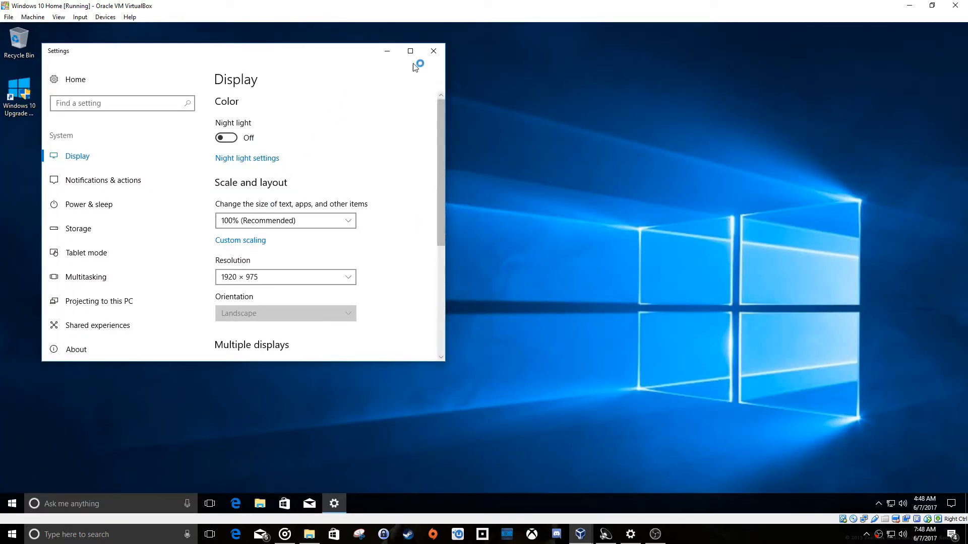
Close the display settings and test the guest's automatic resizing by restoring the virtual machine window and maximizing it again.
{"action": "left_click", "coordinate": [433, 53]}
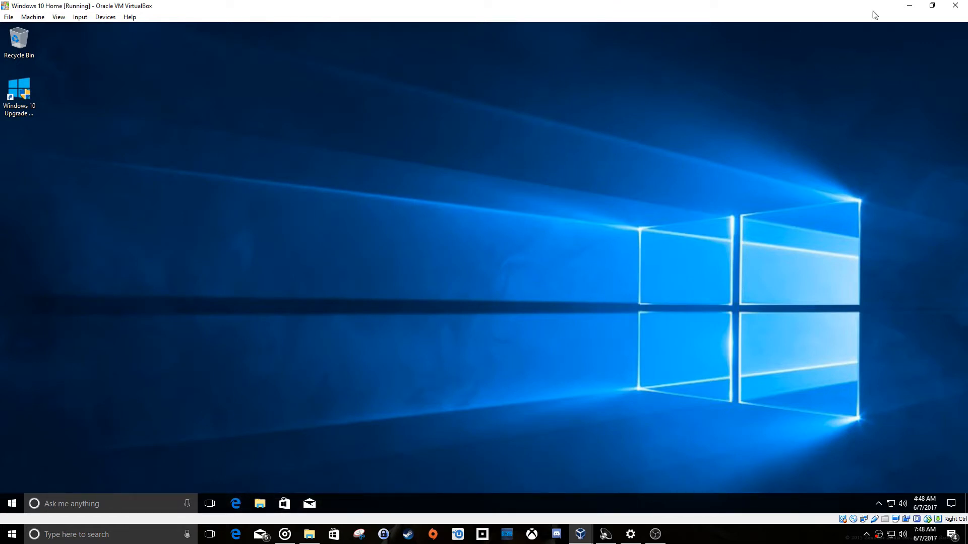
{"action": "left_click", "coordinate": [930, 9]}
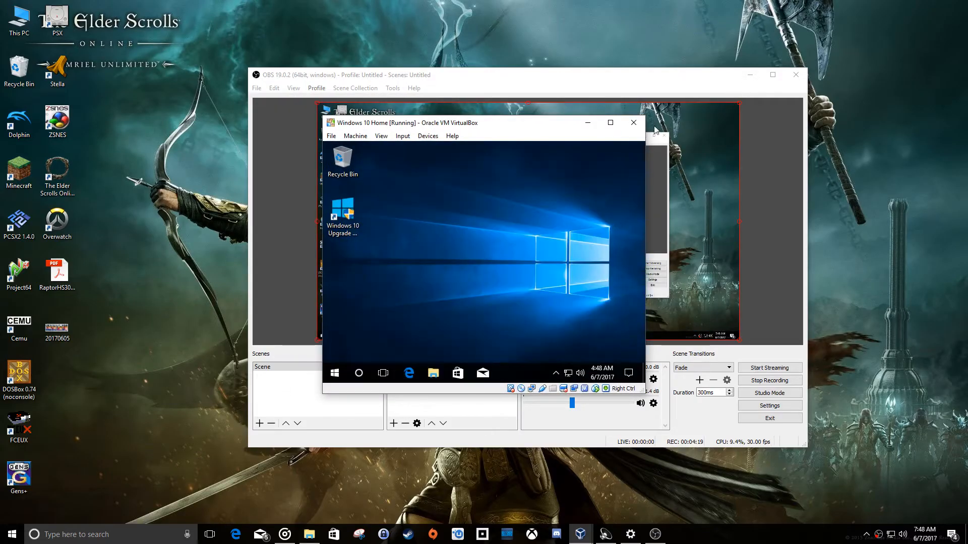
{"action": "left_click", "coordinate": [618, 117]}
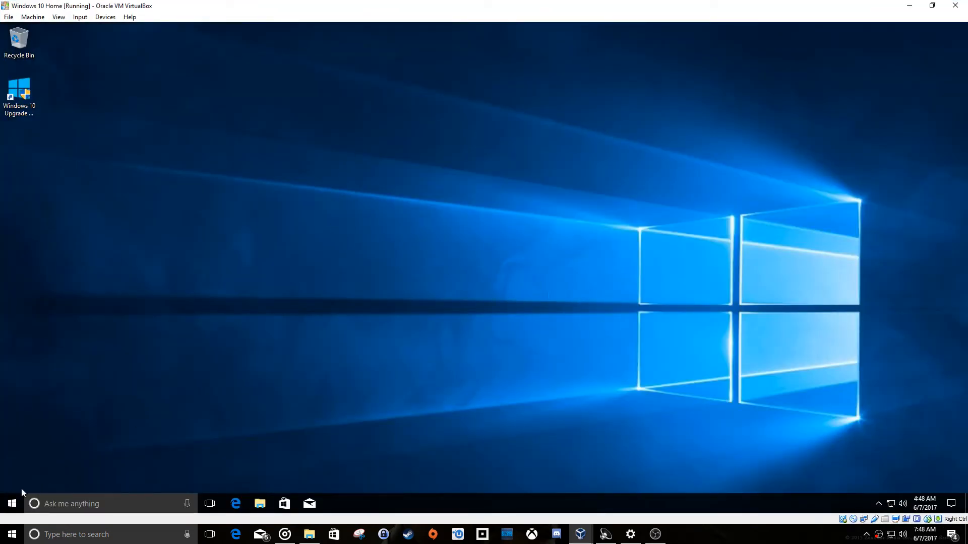
Open the guest's Windows Update settings, check for updates, and look through the updates being downloaded.
{"action": "left_click", "coordinate": [12, 504]}
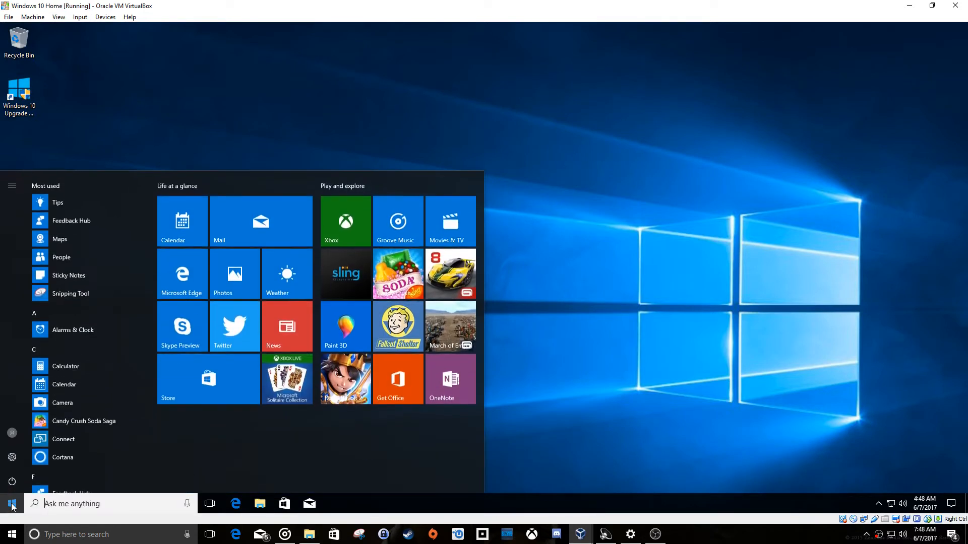
{"action": "left_click", "coordinate": [12, 458]}
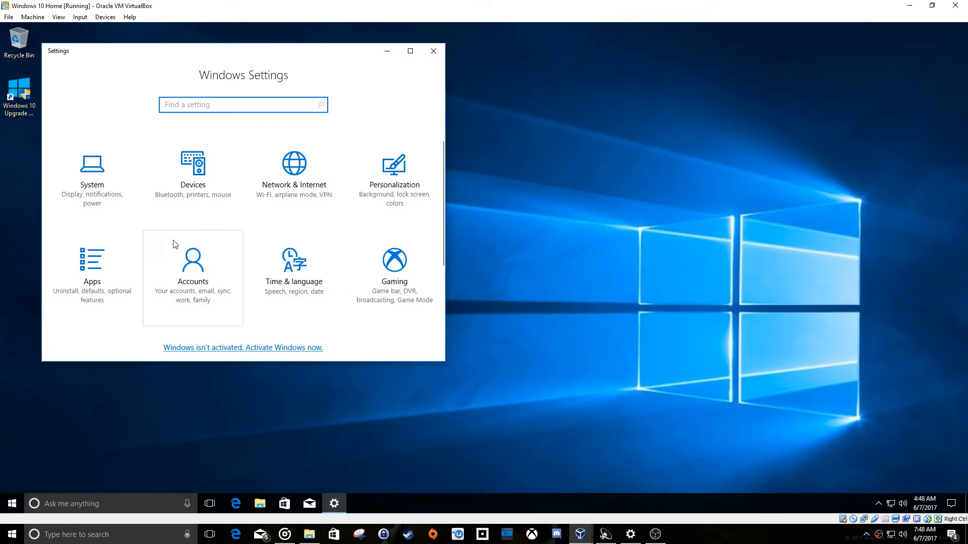
{"action": "scroll", "coordinate": [174, 243], "scroll_direction": "down", "scroll_amount": 2}
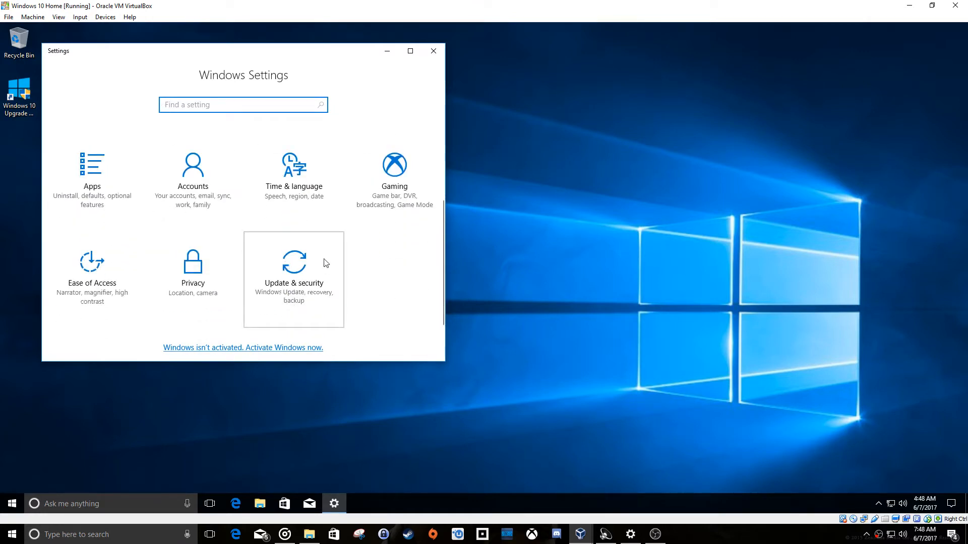
{"action": "left_click", "coordinate": [336, 259]}
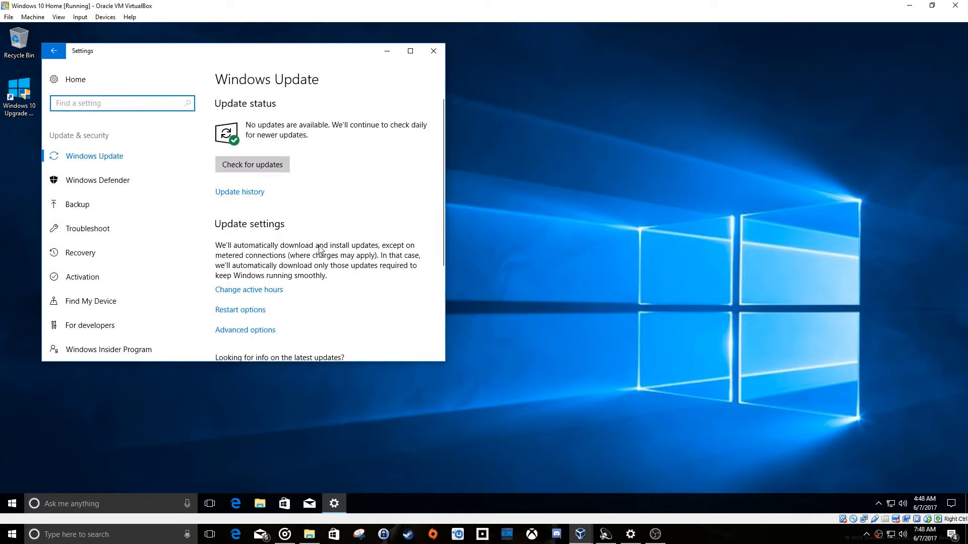
{"action": "left_click", "coordinate": [269, 164]}
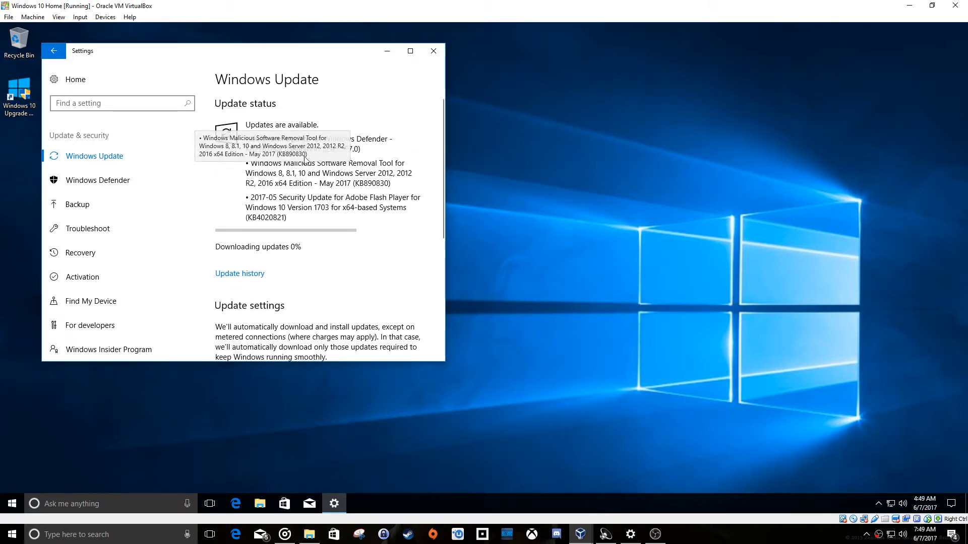
{"action": "scroll", "coordinate": [319, 246], "scroll_direction": "down", "scroll_amount": 1}
{"action": "scroll", "coordinate": [323, 247], "scroll_direction": "up", "scroll_amount": 1}
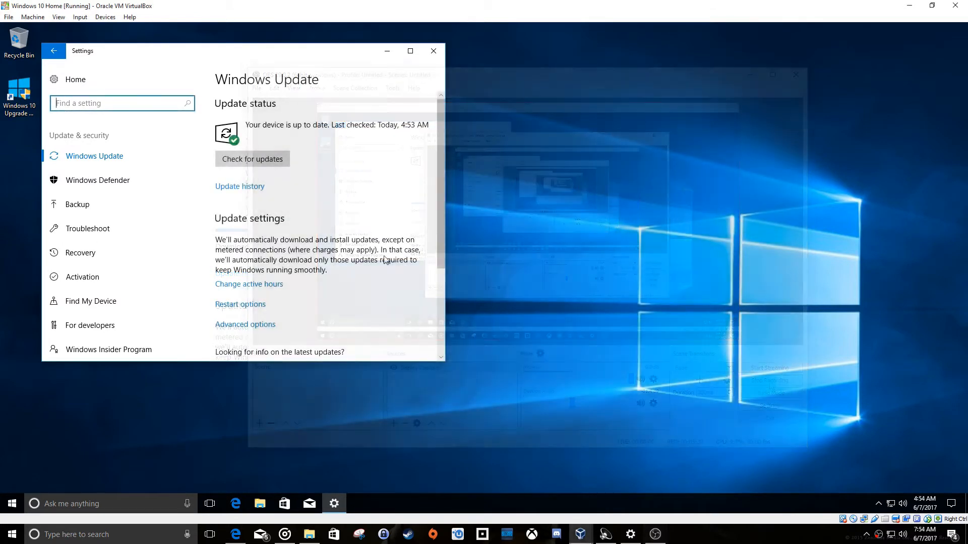
Move the guest's Settings window slightly away from the desktop icons and enlarge it to show more of the Windows Update page.
{"action": "left_click_drag", "start_coordinate": [298, 56], "coordinate": [337, 58]}
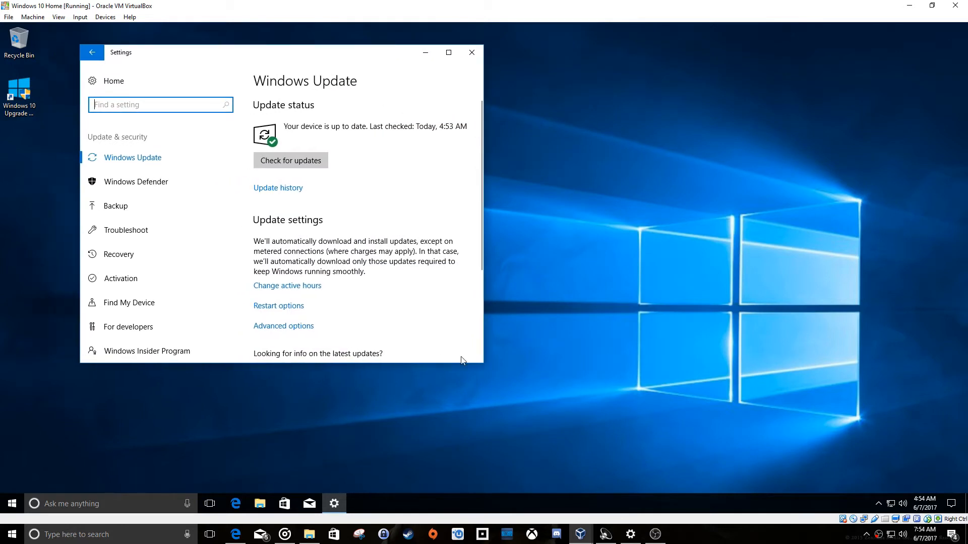
{"action": "left_click_drag", "start_coordinate": [482, 363], "coordinate": [543, 434]}
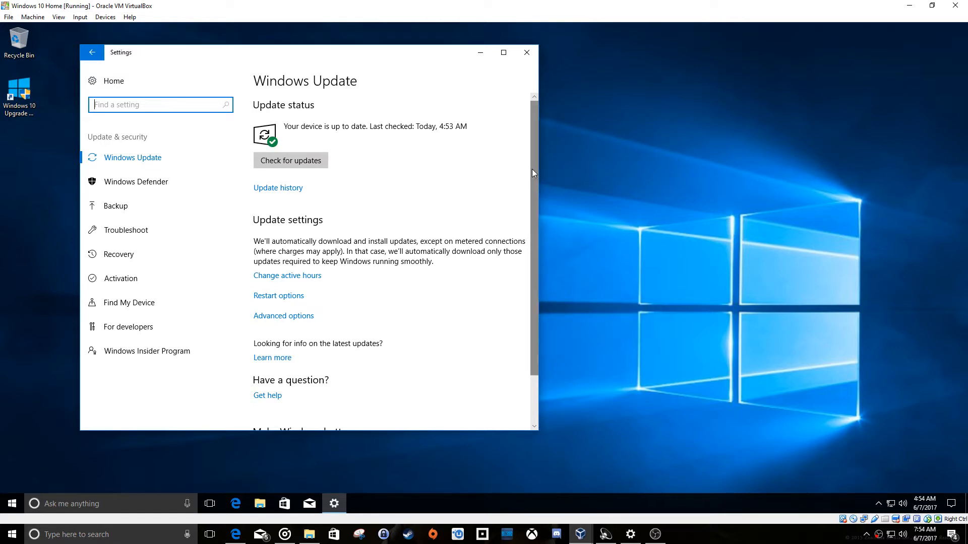
Look over the rest of the guest's Windows Update page and close the Settings window.
{"action": "scroll", "coordinate": [531, 169], "scroll_direction": "down", "scroll_amount": 2}
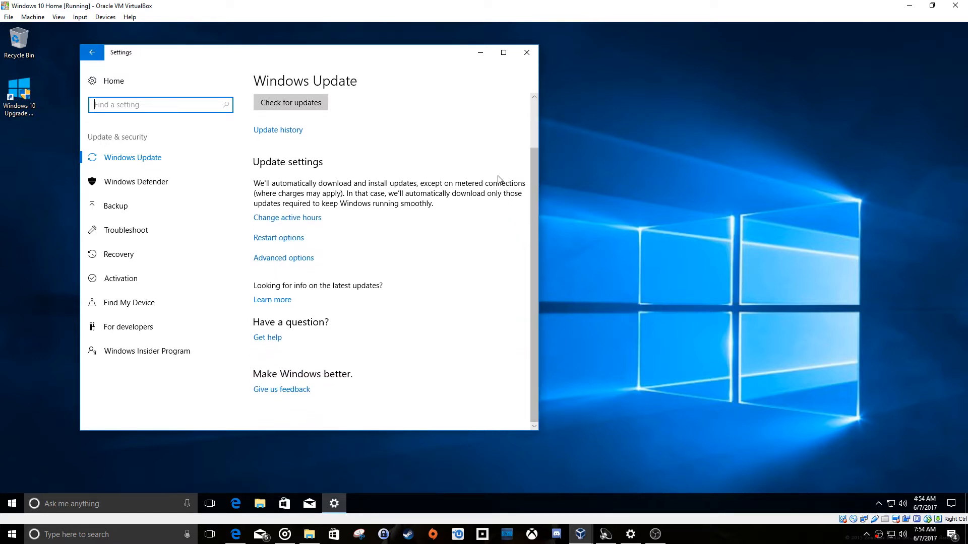
{"action": "left_click", "coordinate": [526, 52]}
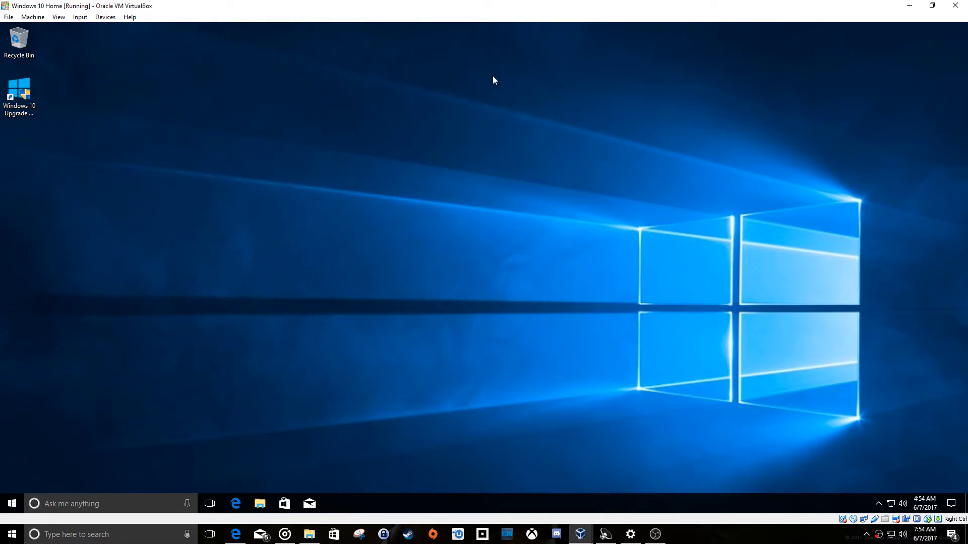
Show the options for the Candy Crush Soda Saga tile in the guest's Start menu and dismiss them.
{"action": "left_click", "coordinate": [9, 505]}
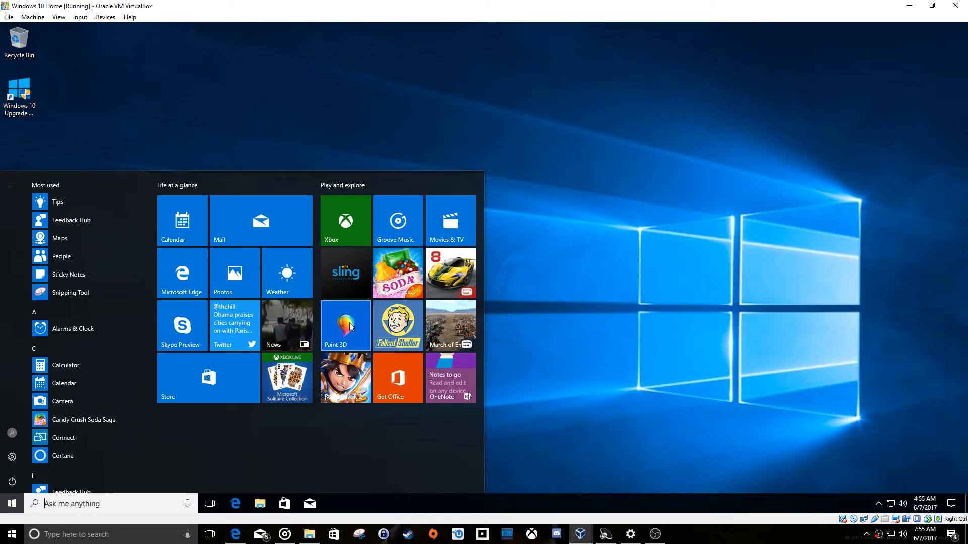
{"action": "right_click", "coordinate": [405, 266]}
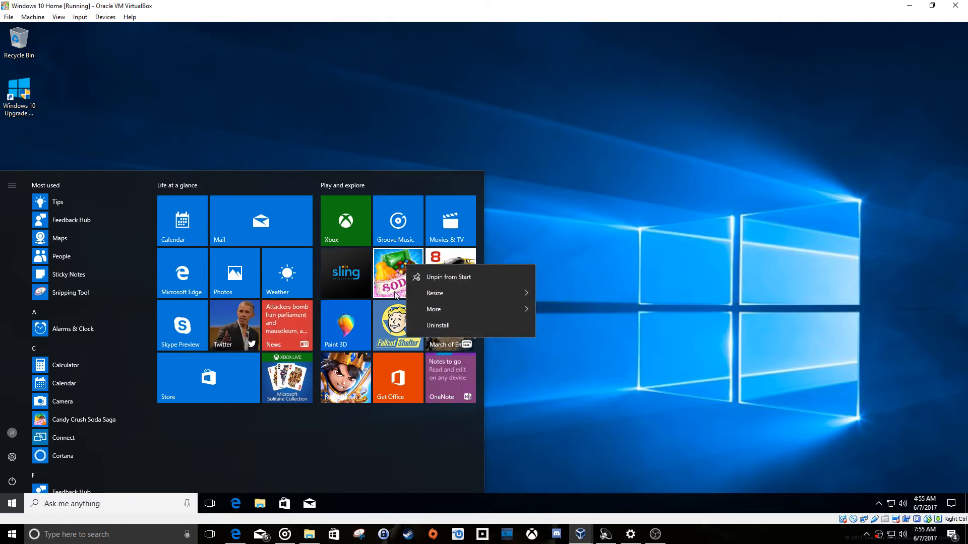
{"action": "left_click", "coordinate": [394, 441]}
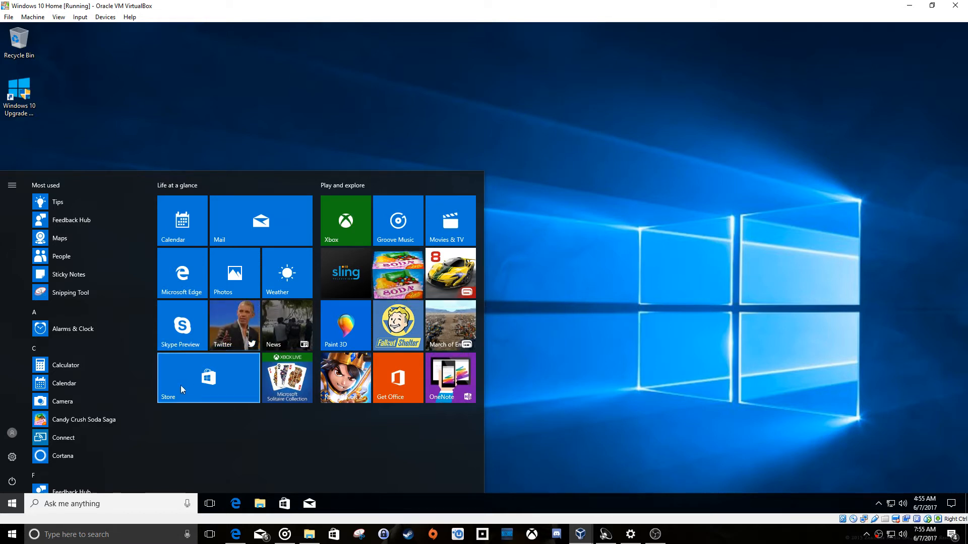
Open Microsoft Edge in the guest, go to wireshark.org and download the 64-bit Windows installer for Wireshark 2.2.7.
{"action": "left_click", "coordinate": [235, 503]}
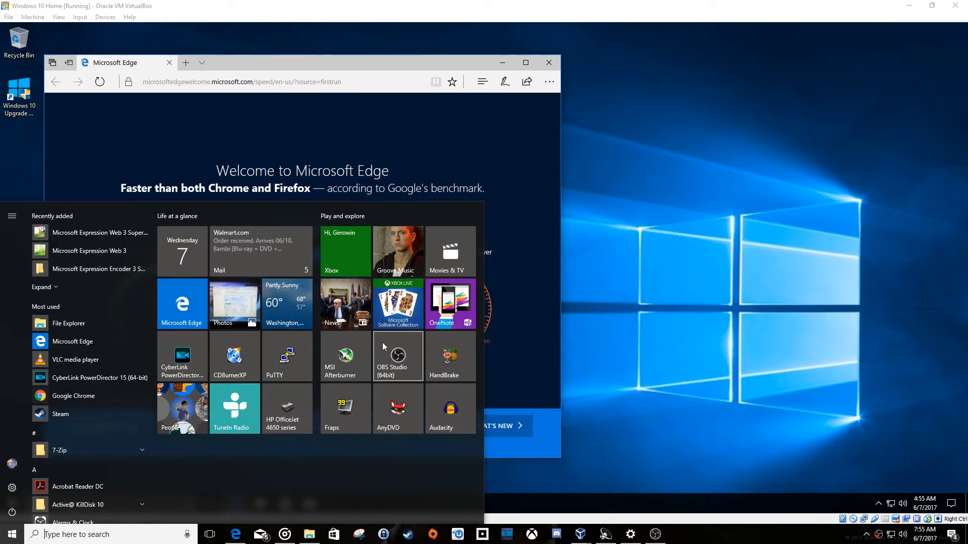
{"action": "left_click", "coordinate": [377, 63]}
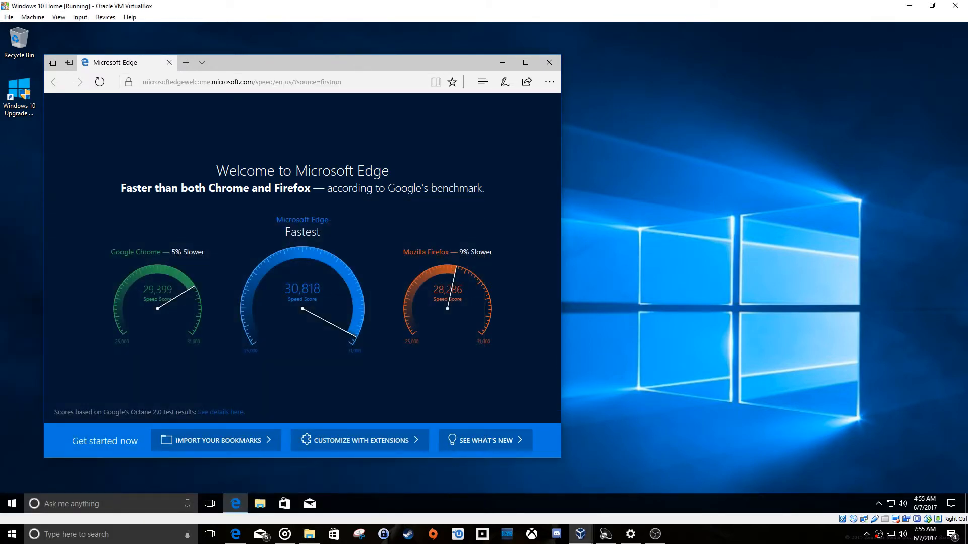
{"action": "left_click", "coordinate": [243, 85]}
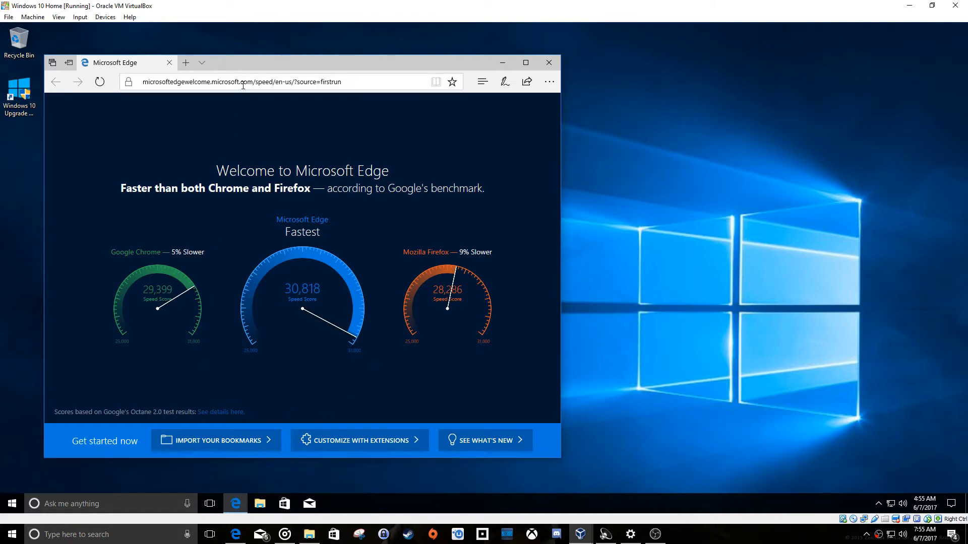
{"action": "type", "text": "wireshark"}
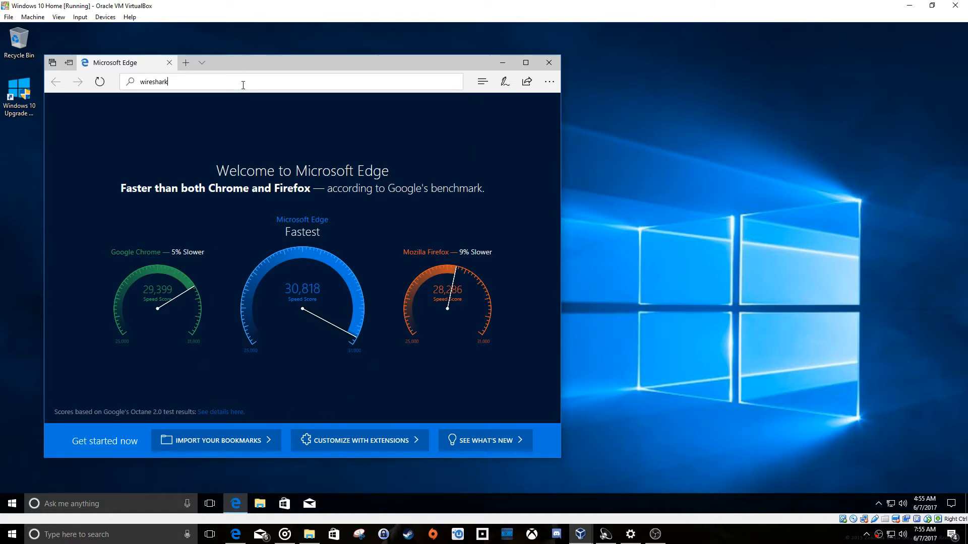
{"action": "key", "text": "Return"}
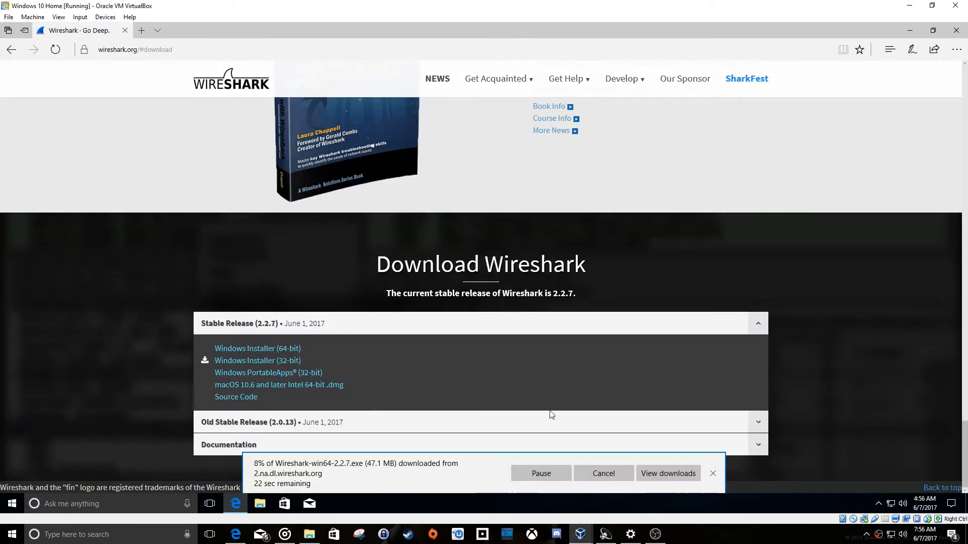
{"action": "scroll", "coordinate": [448, 358], "scroll_direction": "up", "scroll_amount": 6}
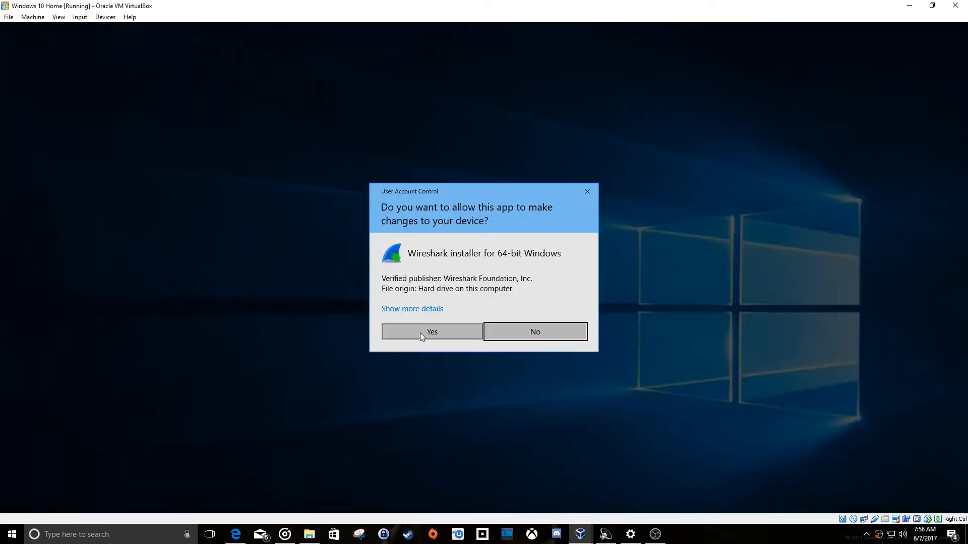
Complete the Wireshark 2.2.7 (64-bit) setup together with WinPcap 4.1.3 and finish it by launching Wireshark.
{"action": "left_click", "coordinate": [421, 333]}
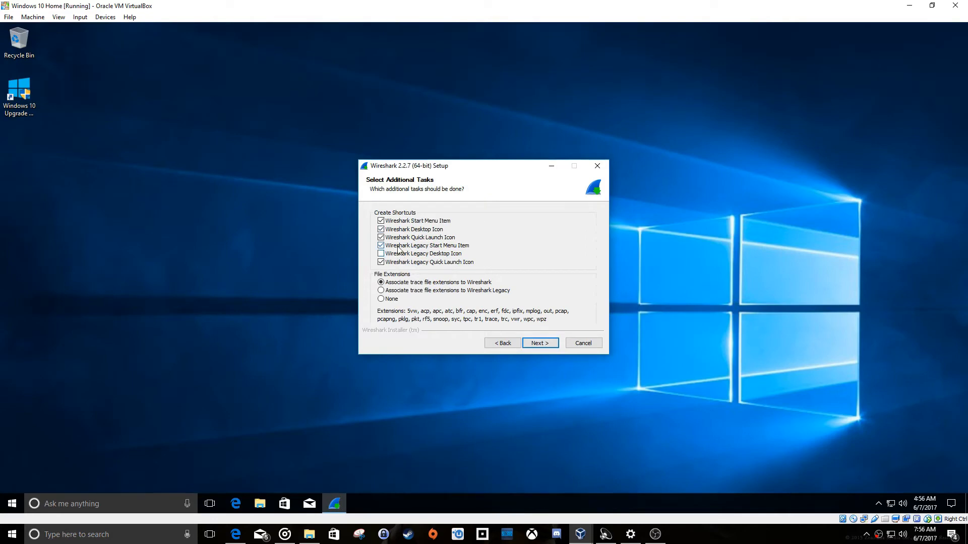
{"action": "left_click", "coordinate": [537, 343]}
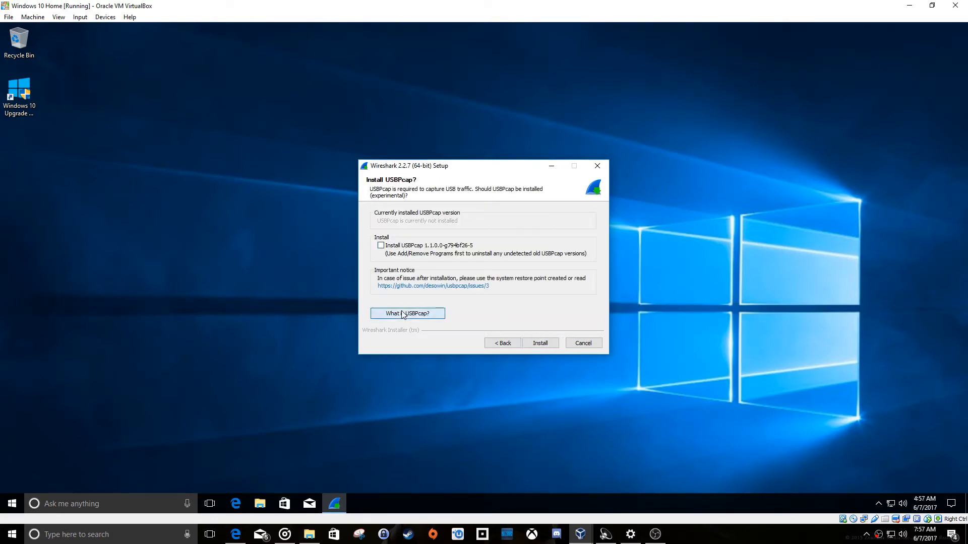
{"action": "left_click", "coordinate": [403, 313]}
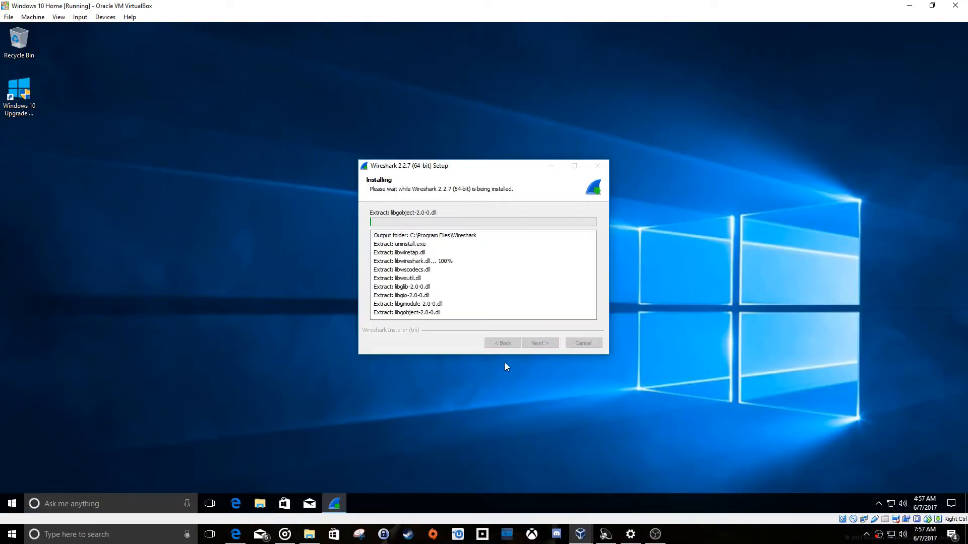
{"action": "left_click", "coordinate": [538, 343]}
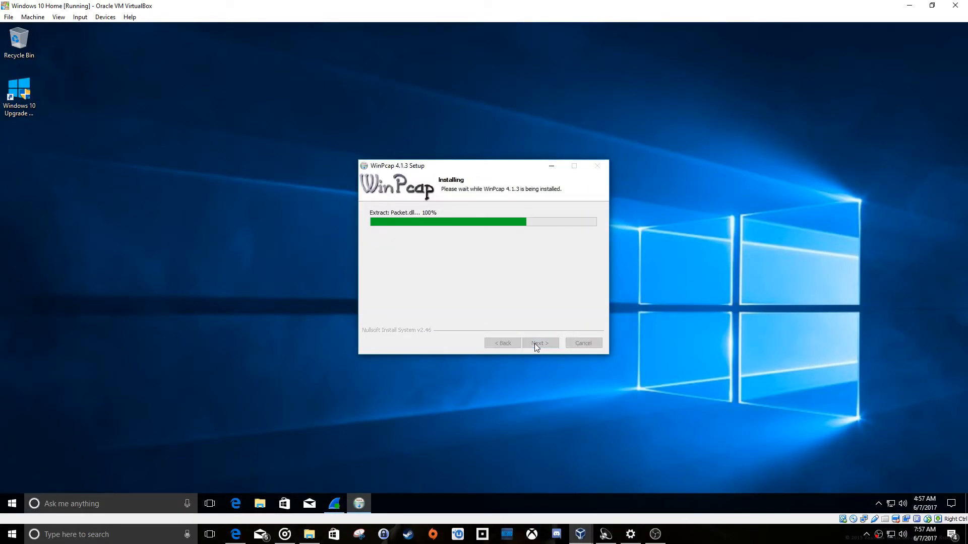
{"action": "left_click", "coordinate": [535, 344]}
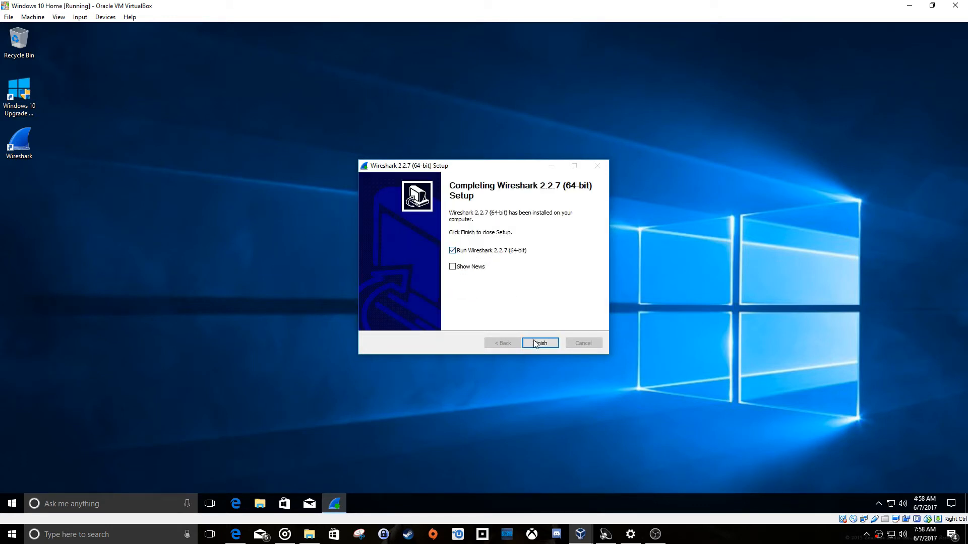
{"action": "left_click", "coordinate": [535, 343]}
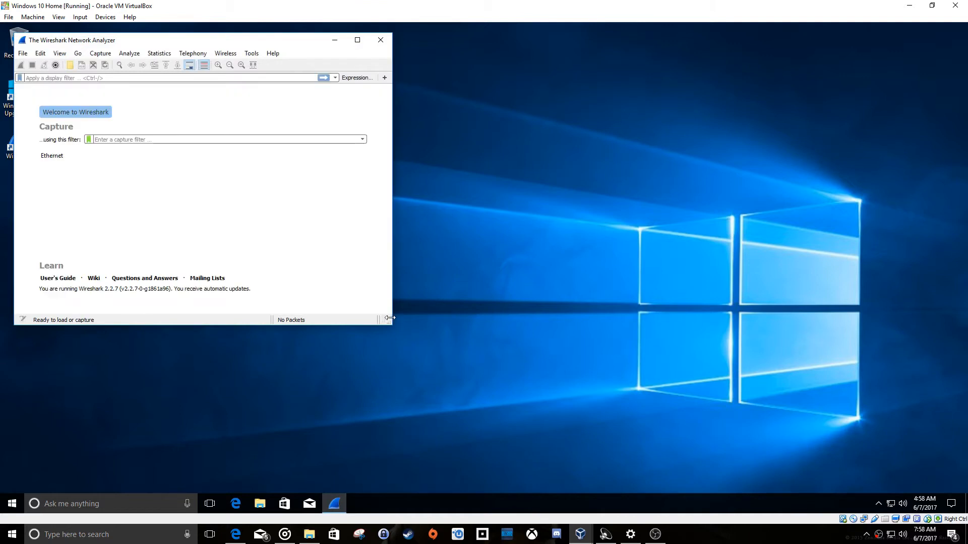
Start a live capture on the Ethernet interface through the capture options and maximize the Wireshark window.
{"action": "left_click_drag", "start_coordinate": [390, 325], "coordinate": [630, 437]}
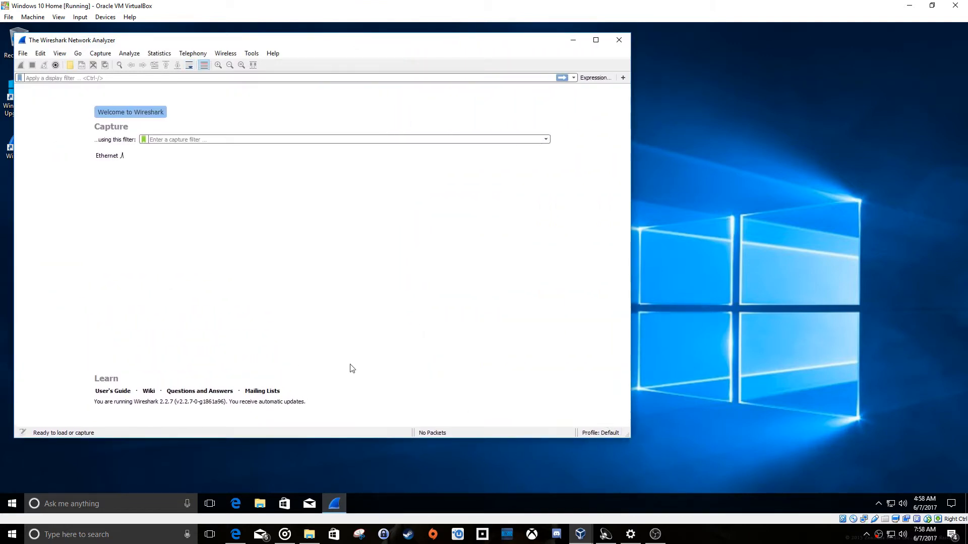
{"action": "left_click", "coordinate": [119, 157]}
{"action": "left_click", "coordinate": [100, 53]}
{"action": "mouse_move", "coordinate": [127, 55]}
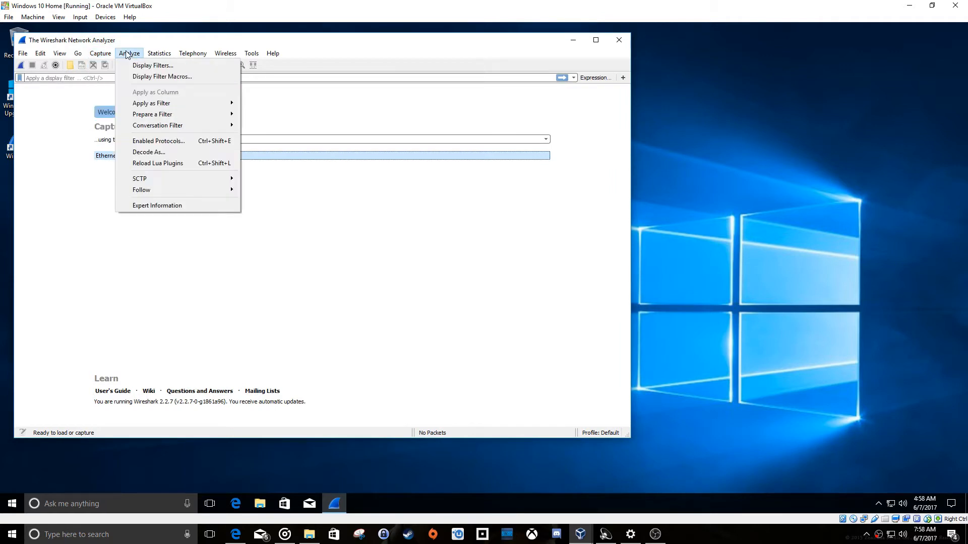
{"action": "left_click", "coordinate": [105, 69]}
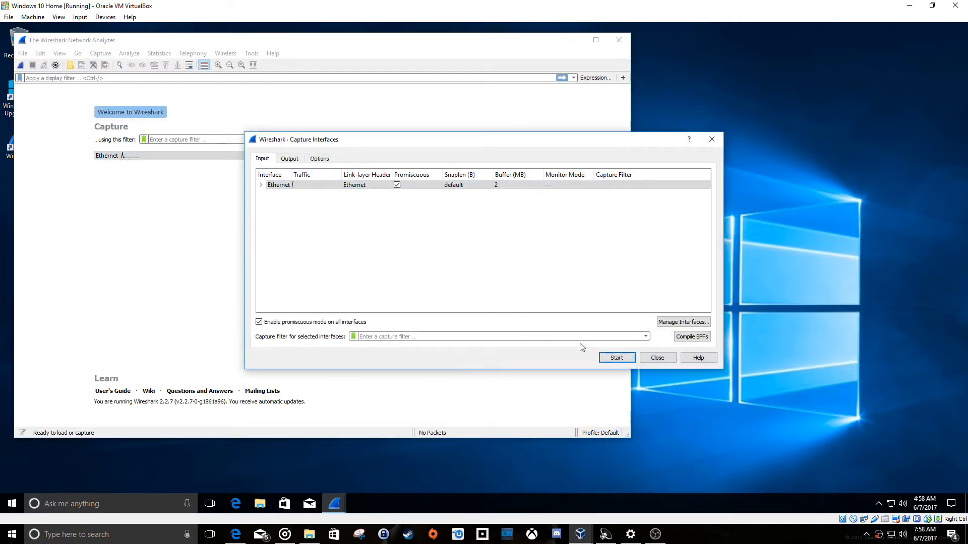
{"action": "left_click", "coordinate": [616, 358]}
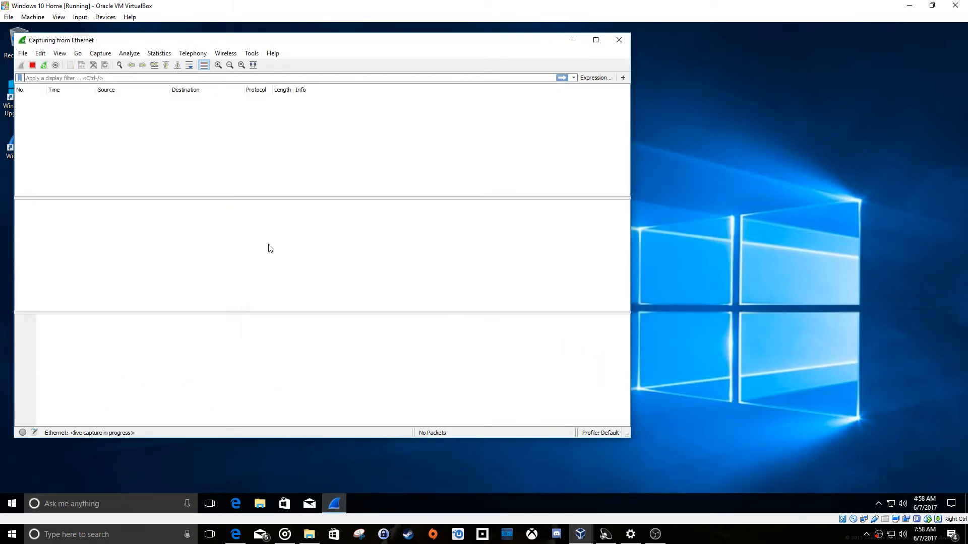
{"action": "left_click", "coordinate": [596, 39]}
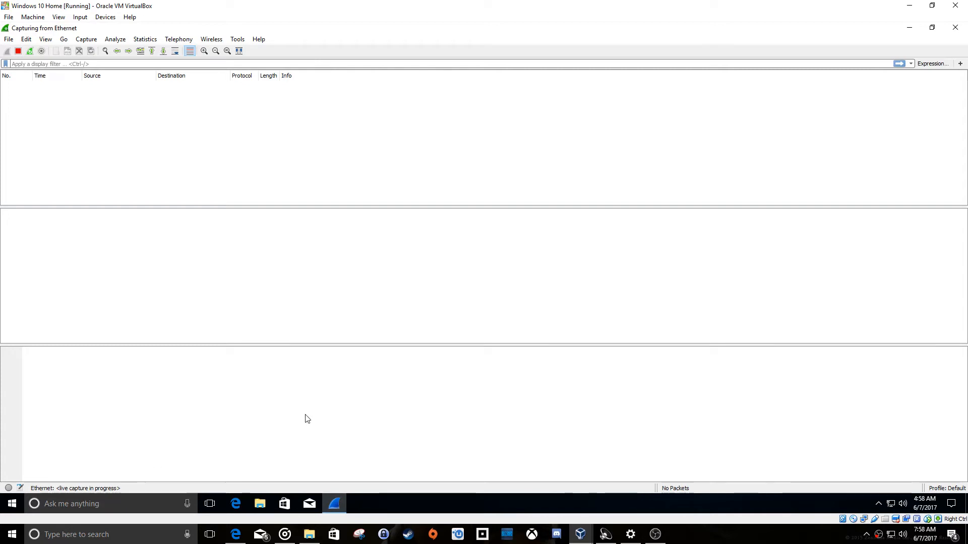
Search for cmd from the guest's Start menu and open Command Prompt.
{"action": "left_click", "coordinate": [13, 504]}
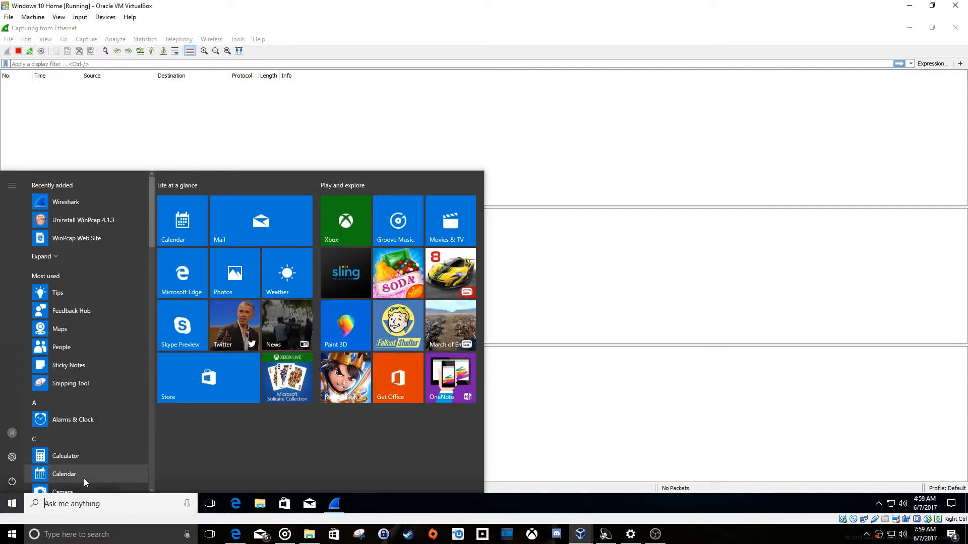
{"action": "type", "text": "cmd"}
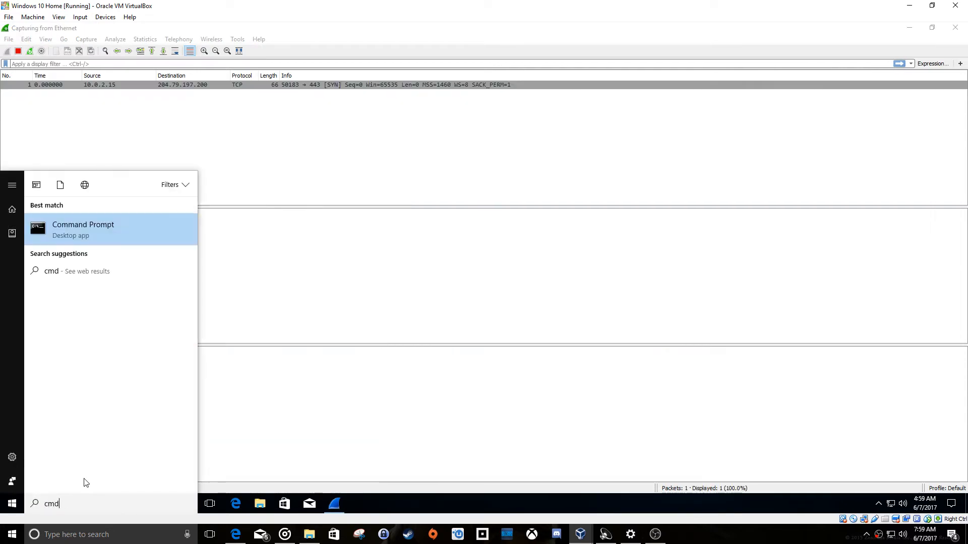
{"action": "left_click", "coordinate": [11, 504]}
{"action": "left_click", "coordinate": [11, 504]}
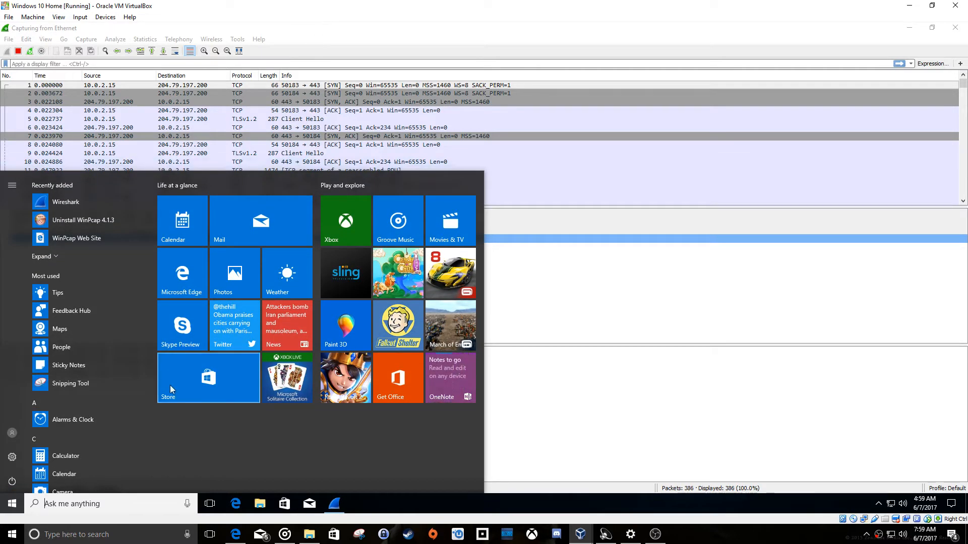
{"action": "type", "text": "c"}
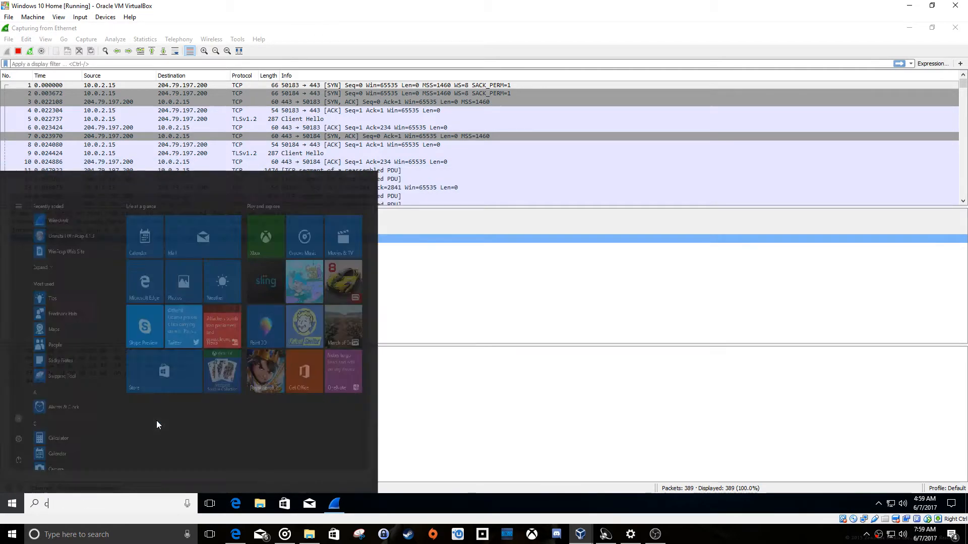
{"action": "type", "text": "md"}
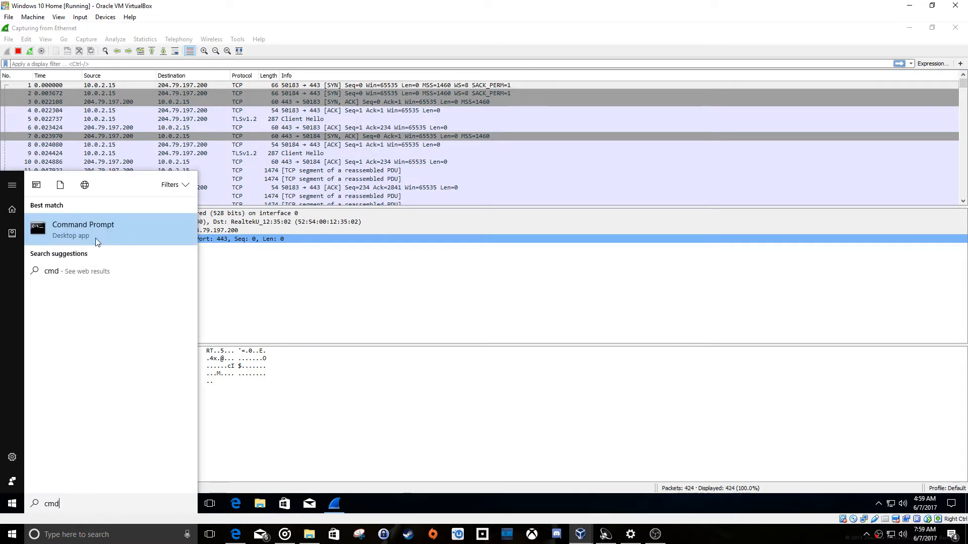
{"action": "key", "text": "Return"}
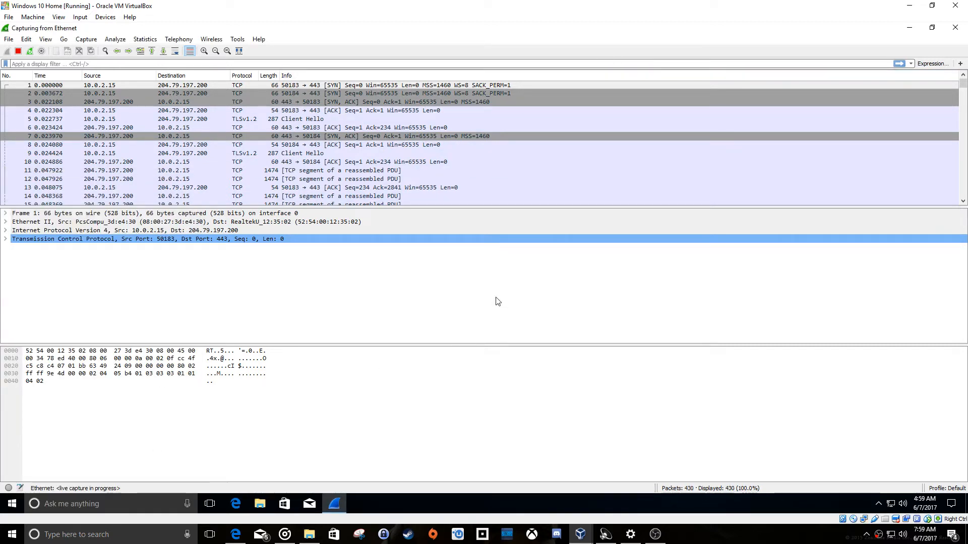
Stop the running Ethernet capture and close the capture file without saving the packets.
{"action": "mouse_move", "coordinate": [966, 86]}
{"action": "left_mouse_down"}
{"action": "mouse_move", "coordinate": [967, 204]}
{"action": "mouse_move", "coordinate": [961, 82]}
{"action": "left_mouse_up"}
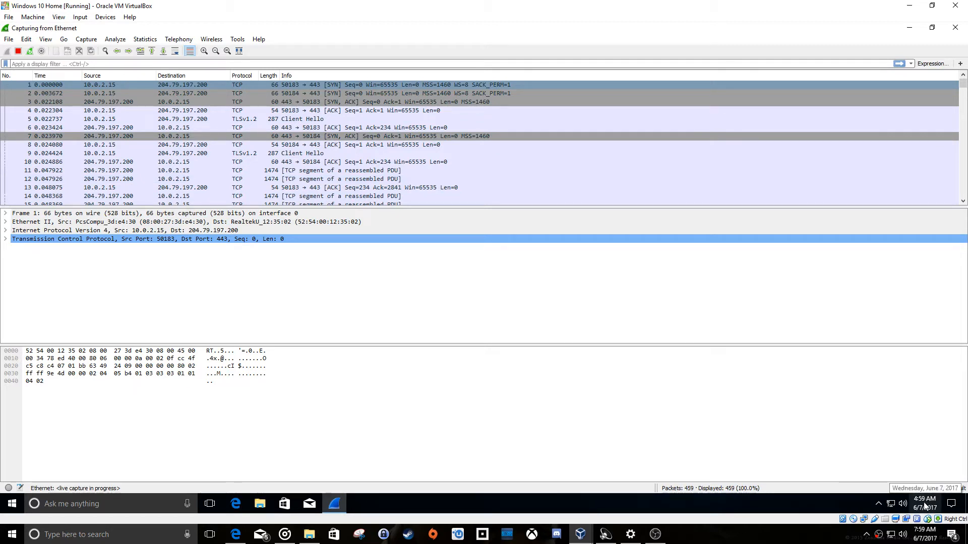
{"action": "left_click", "coordinate": [18, 51]}
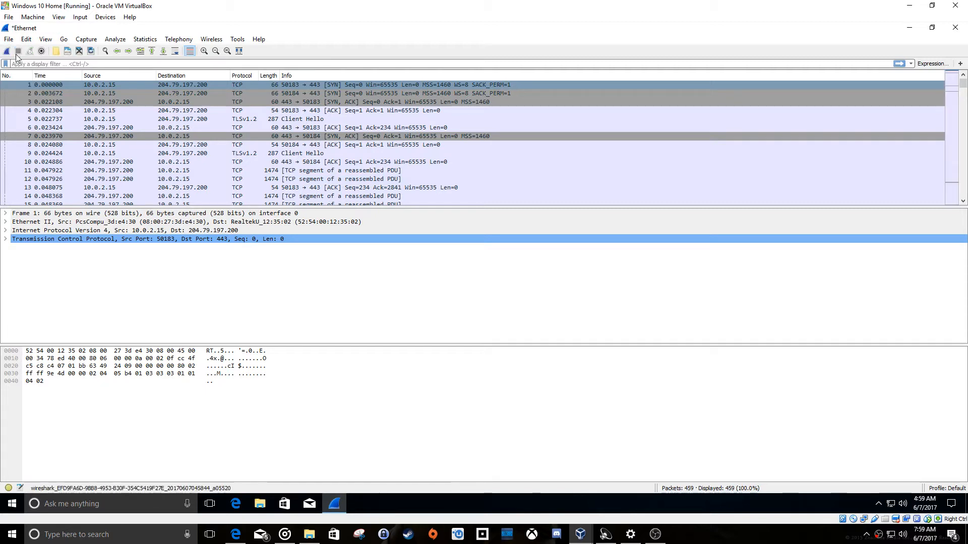
{"action": "left_click", "coordinate": [10, 40]}
{"action": "left_click", "coordinate": [28, 94]}
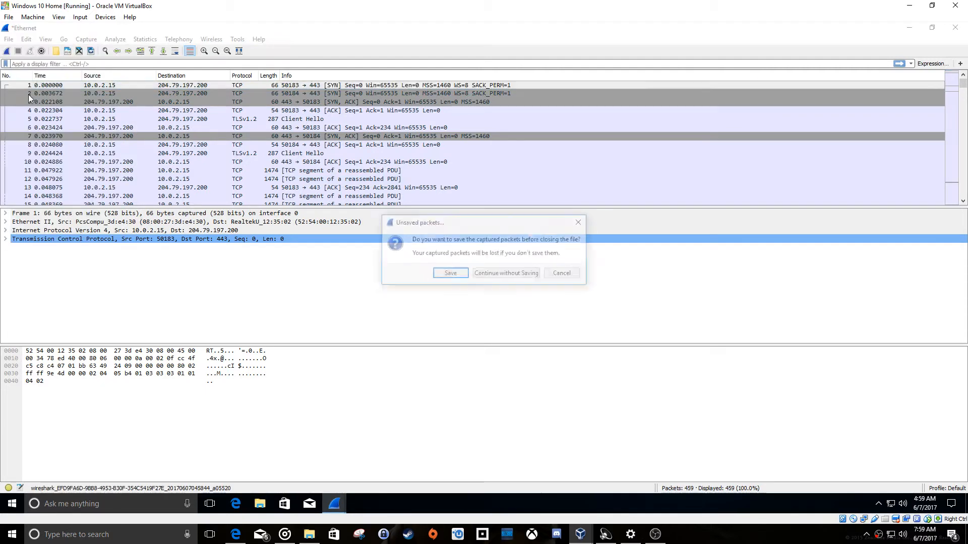
{"action": "left_click", "coordinate": [494, 277]}
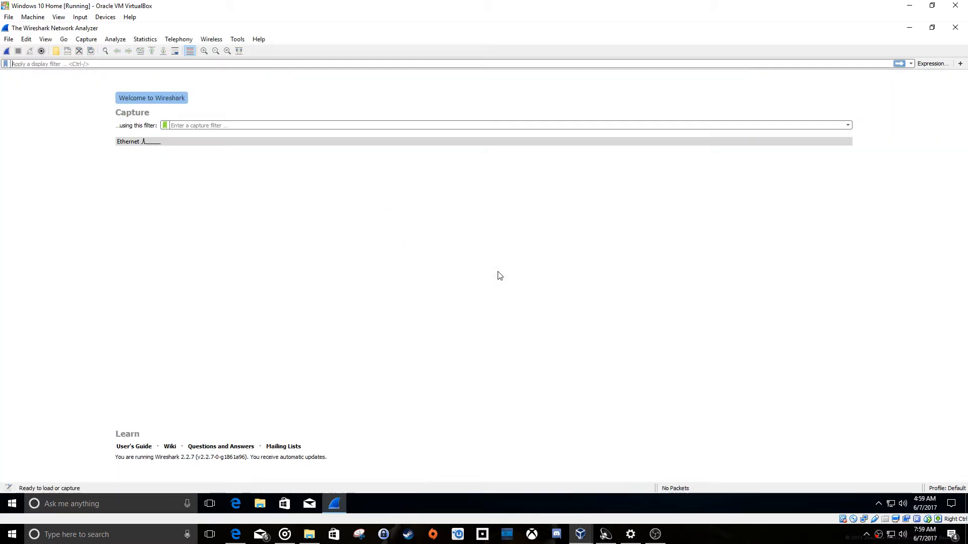
Open the guest's date and time settings and turn off setting the time automatically.
{"action": "right_click", "coordinate": [926, 507]}
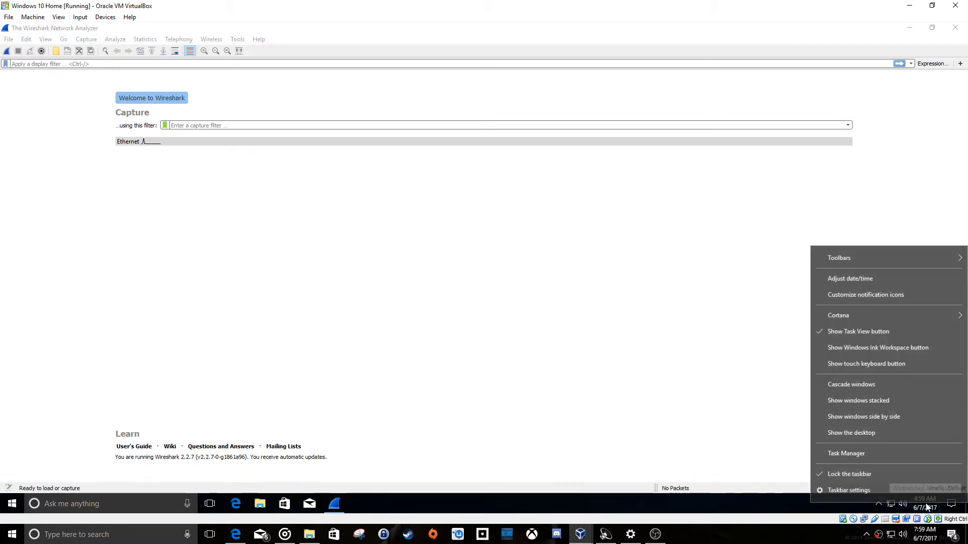
{"action": "left_click", "coordinate": [861, 281]}
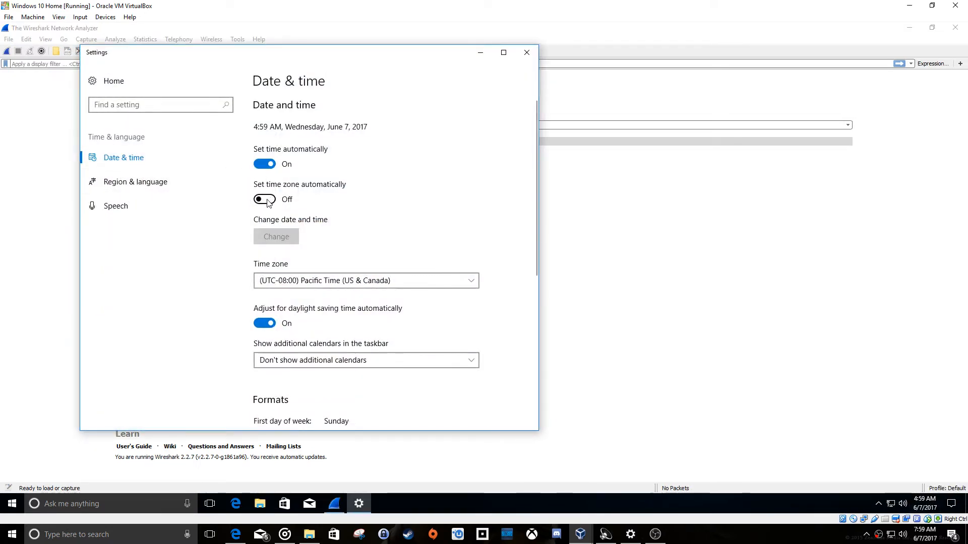
{"action": "left_click", "coordinate": [267, 166]}
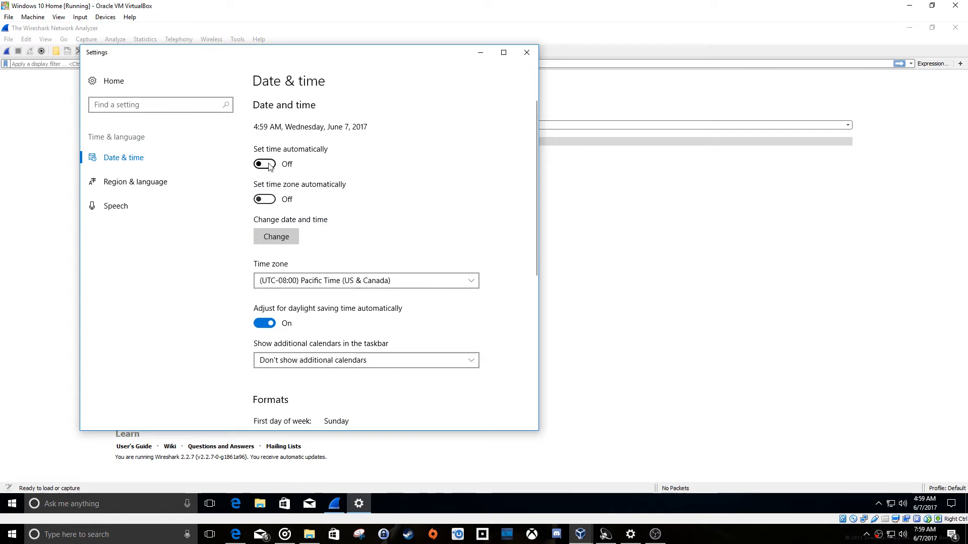
Set the guest's time zone to (UTC-05:00) Eastern Time (US & Canada), turn automatic time setting back on and close Settings.
{"action": "left_click", "coordinate": [346, 283]}
{"action": "scroll", "coordinate": [365, 346], "scroll_direction": "down", "scroll_amount": 1}
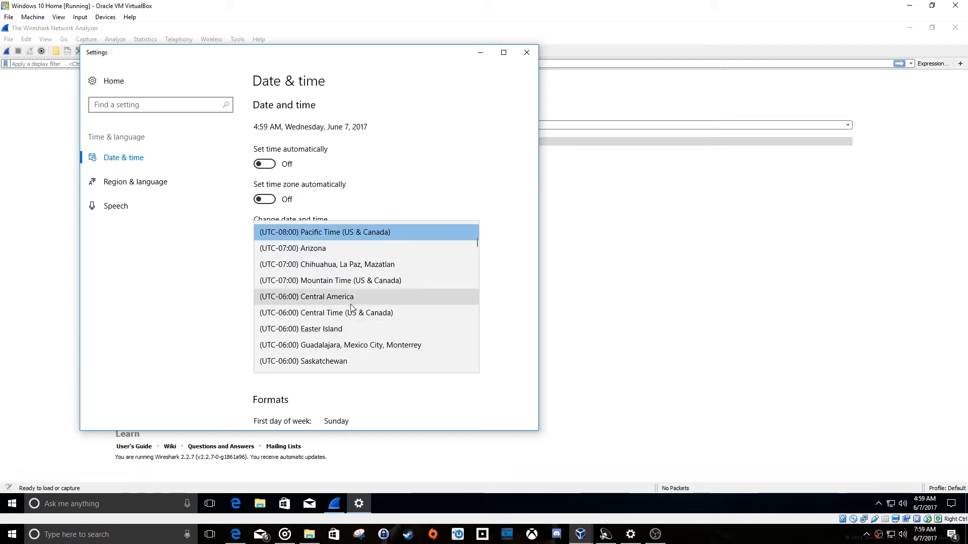
{"action": "scroll", "coordinate": [353, 323], "scroll_direction": "down", "scroll_amount": 1}
{"action": "scroll", "coordinate": [354, 324], "scroll_direction": "down", "scroll_amount": 1}
{"action": "left_click", "coordinate": [353, 337]}
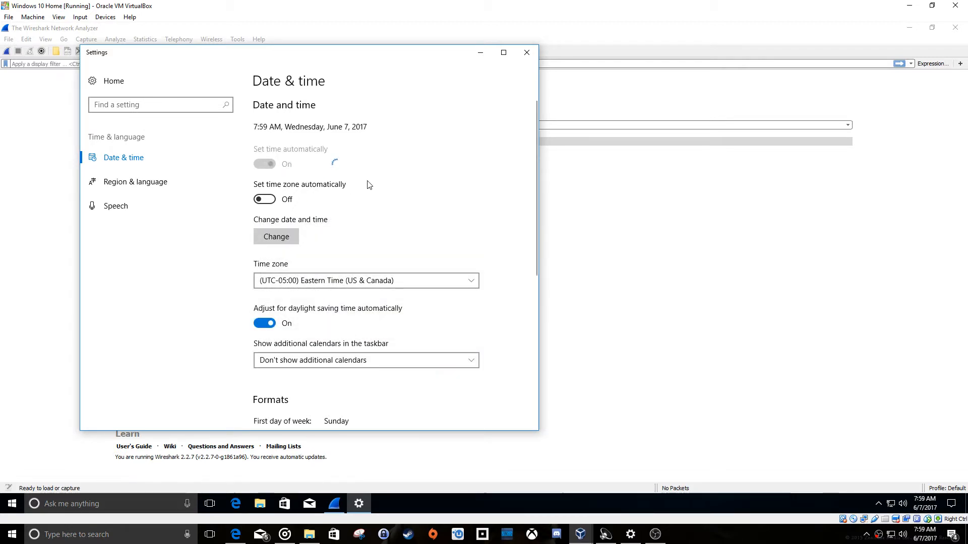
{"action": "left_click", "coordinate": [528, 53]}
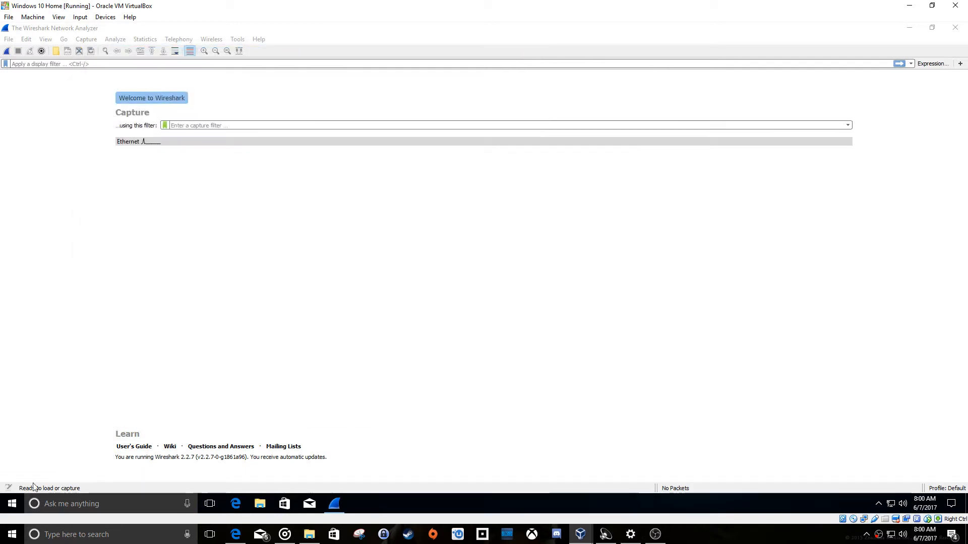
Check for updates on the guest's Windows Update page and close Settings.
{"action": "left_click", "coordinate": [12, 503]}
{"action": "left_click", "coordinate": [12, 458]}
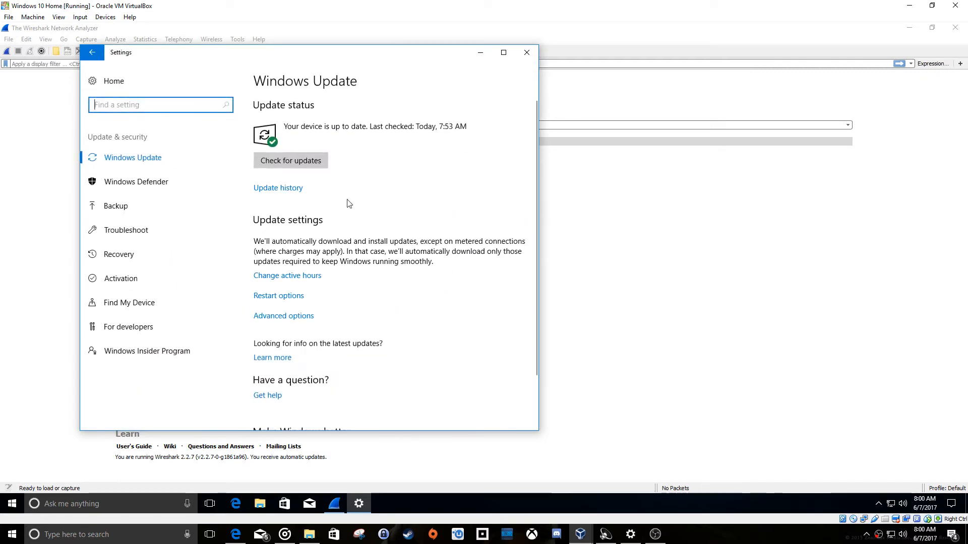
{"action": "left_click", "coordinate": [309, 166]}
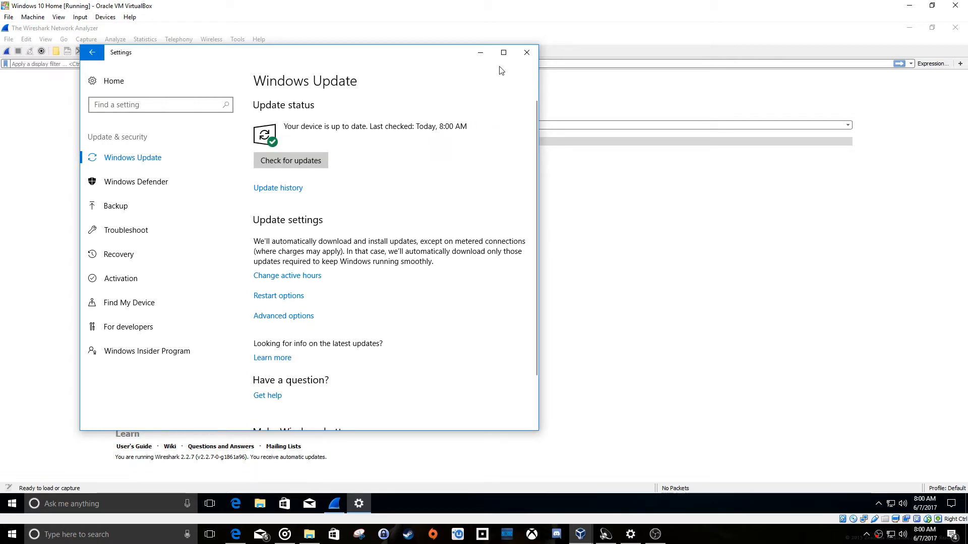
{"action": "left_click", "coordinate": [527, 53]}
Start a new Wireshark capture on the Ethernet interface.
{"action": "left_click", "coordinate": [156, 143]}
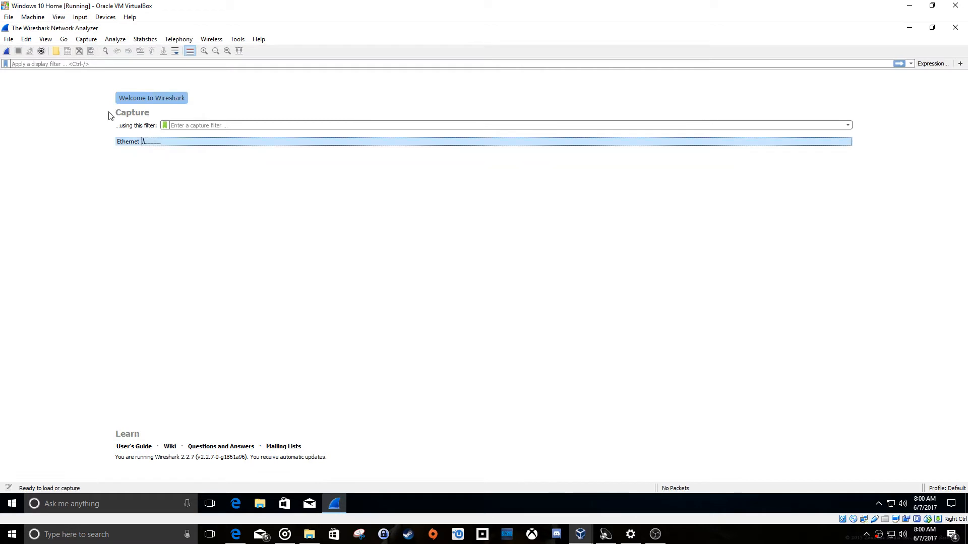
{"action": "left_click", "coordinate": [85, 39]}
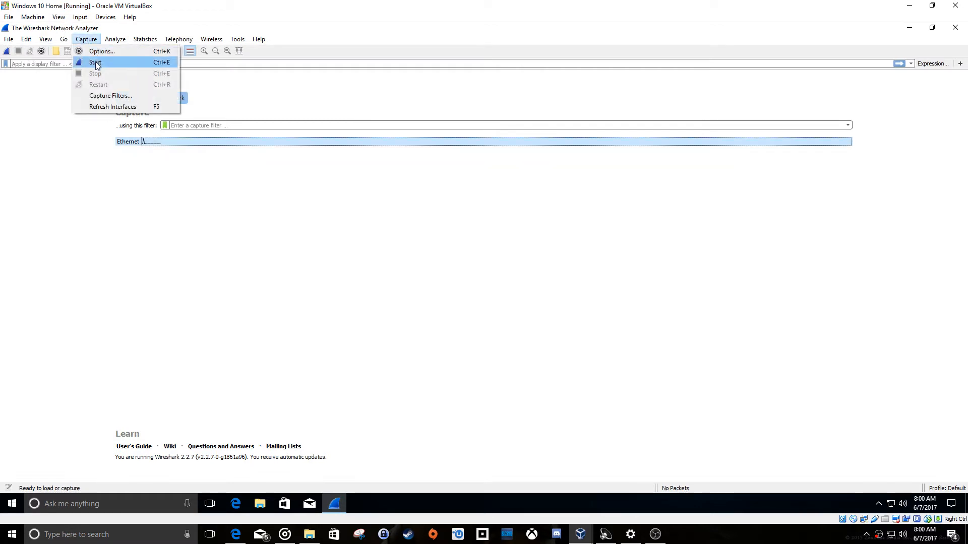
{"action": "left_click", "coordinate": [96, 62]}
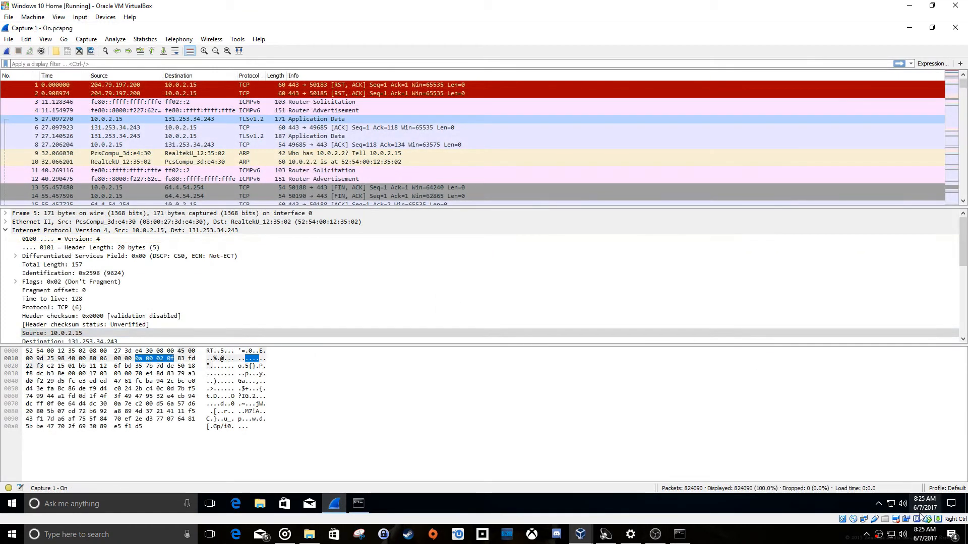
Bring up the guest's Command Prompt to read its ipconfig output, and minimize it again.
{"action": "mouse_move", "coordinate": [925, 508]}
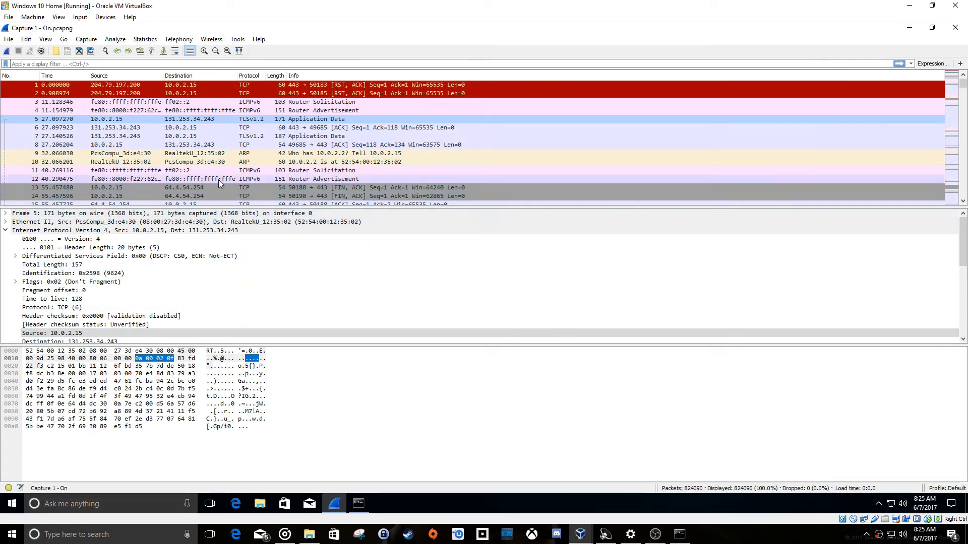
{"action": "left_click", "coordinate": [358, 503]}
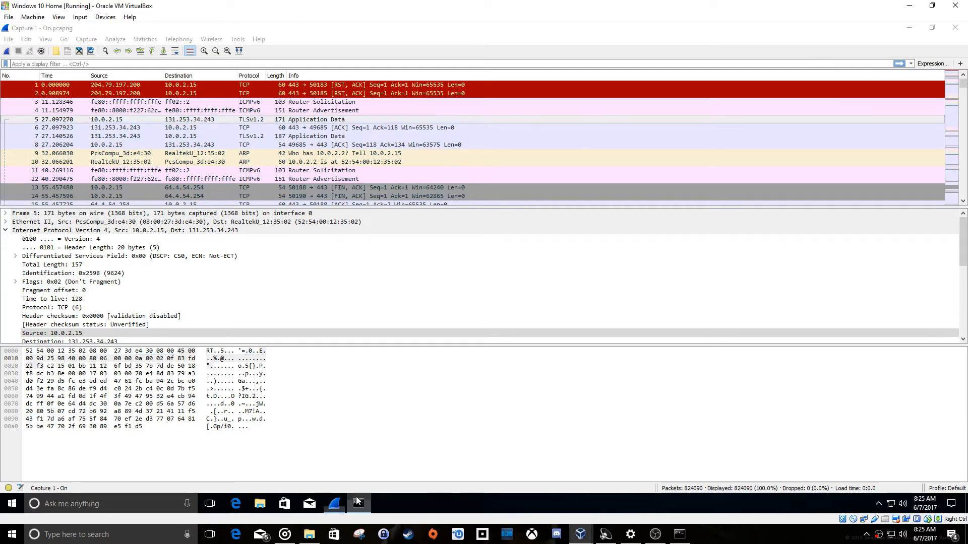
{"action": "left_click_drag", "start_coordinate": [296, 131], "coordinate": [283, 151]}
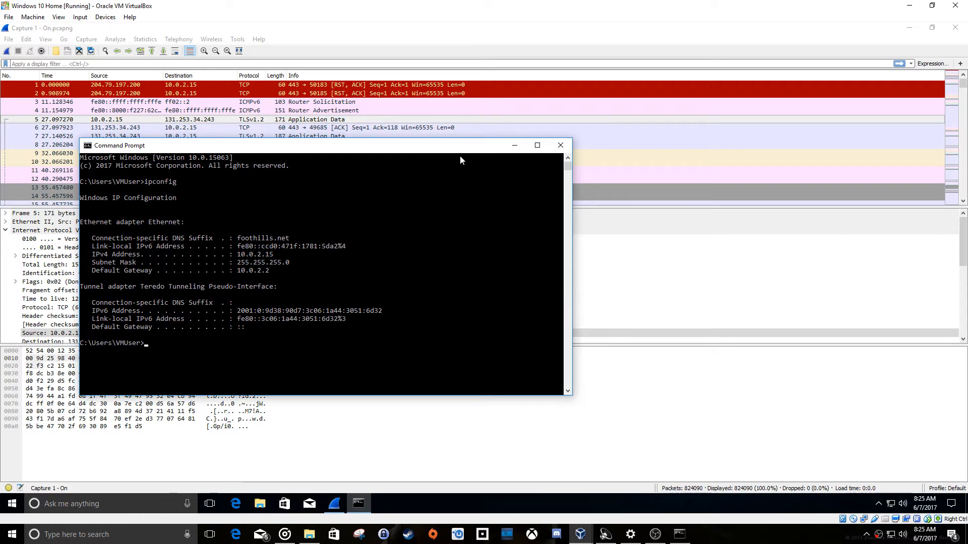
{"action": "left_click", "coordinate": [513, 148]}
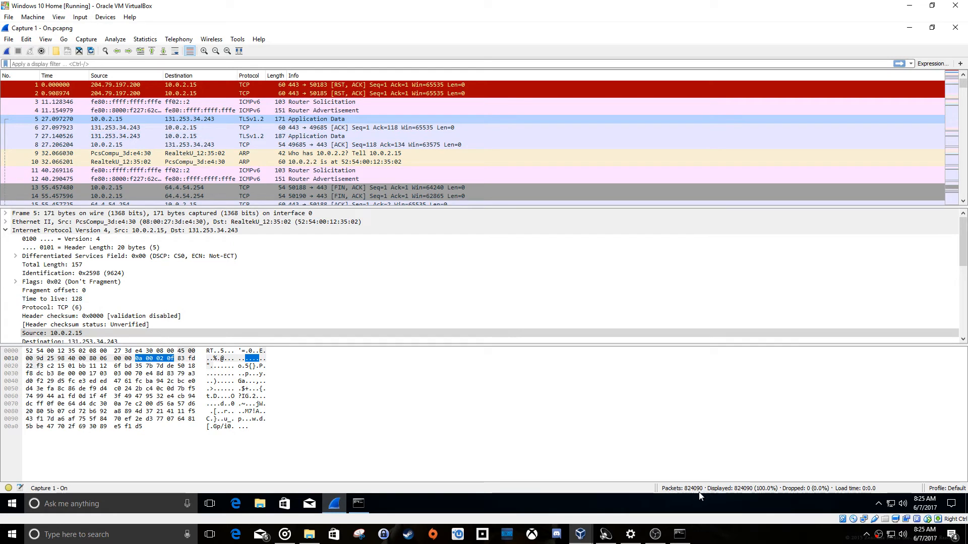
Examine packets 2 and 5 in the capture alongside the WHOIS output in the host's Command Prompt.
{"action": "left_click", "coordinate": [191, 94]}
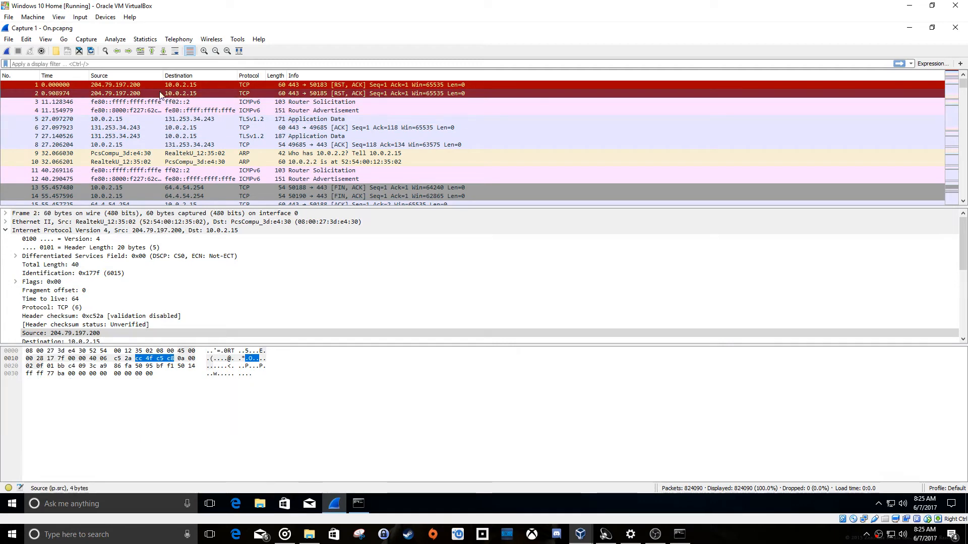
{"action": "left_click", "coordinate": [680, 535]}
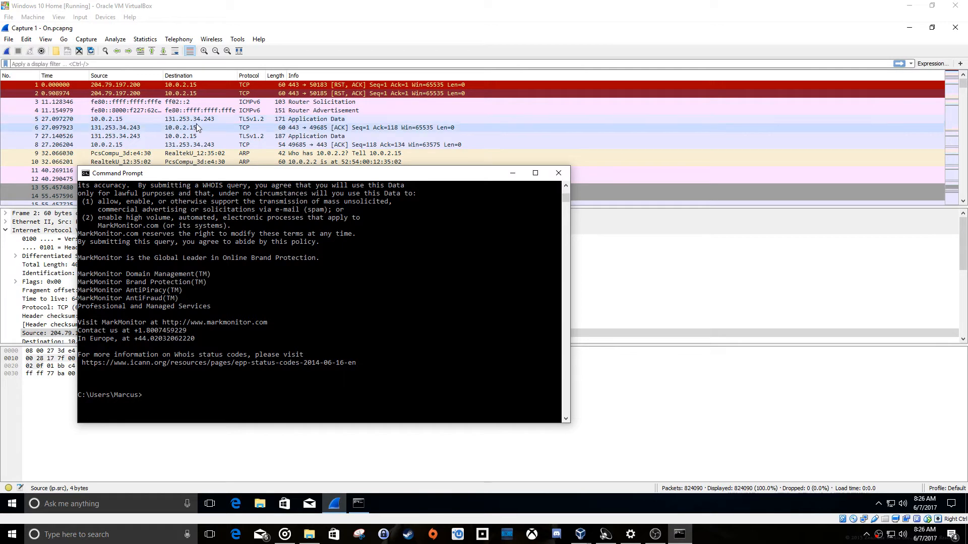
{"action": "left_click", "coordinate": [210, 120]}
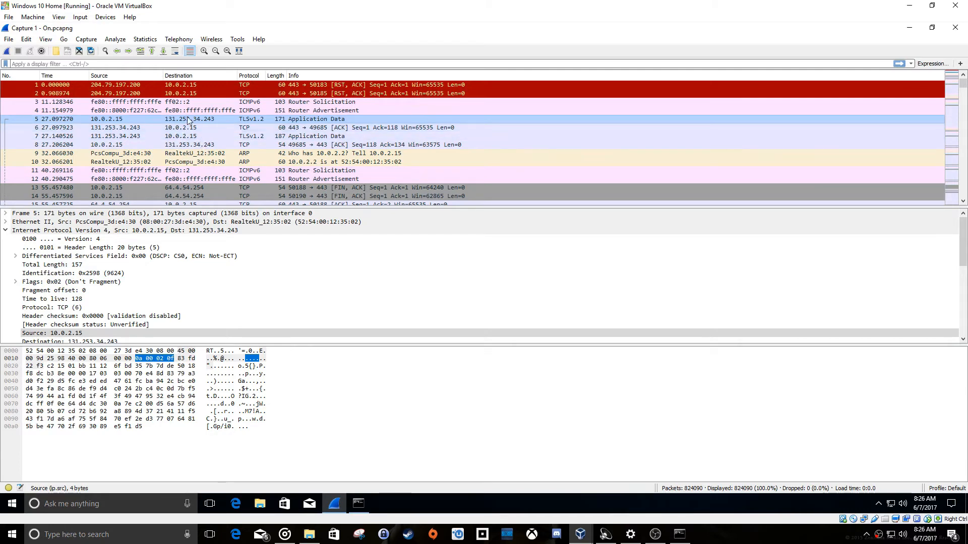
{"action": "scroll", "coordinate": [188, 143], "scroll_direction": "down", "scroll_amount": 1}
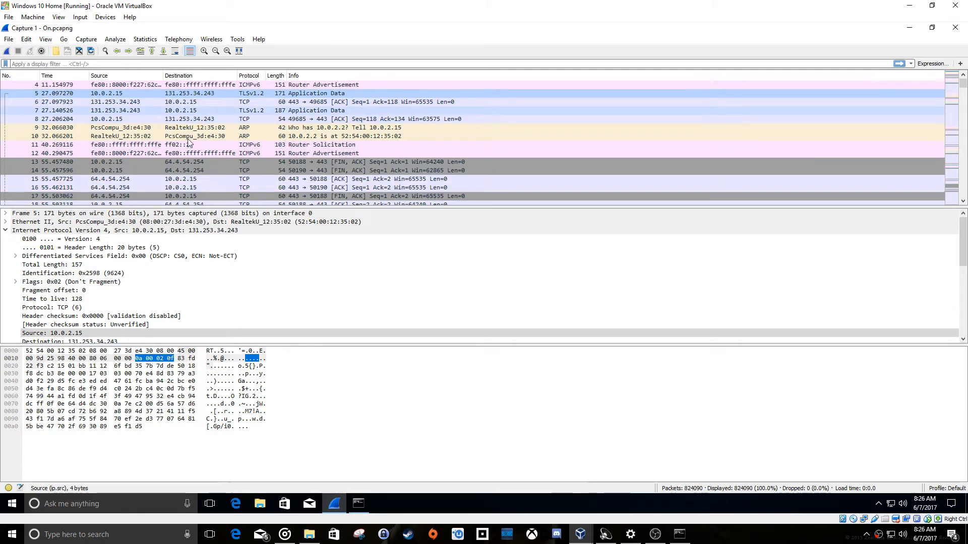
{"action": "scroll", "coordinate": [189, 143], "scroll_direction": "up", "scroll_amount": 1}
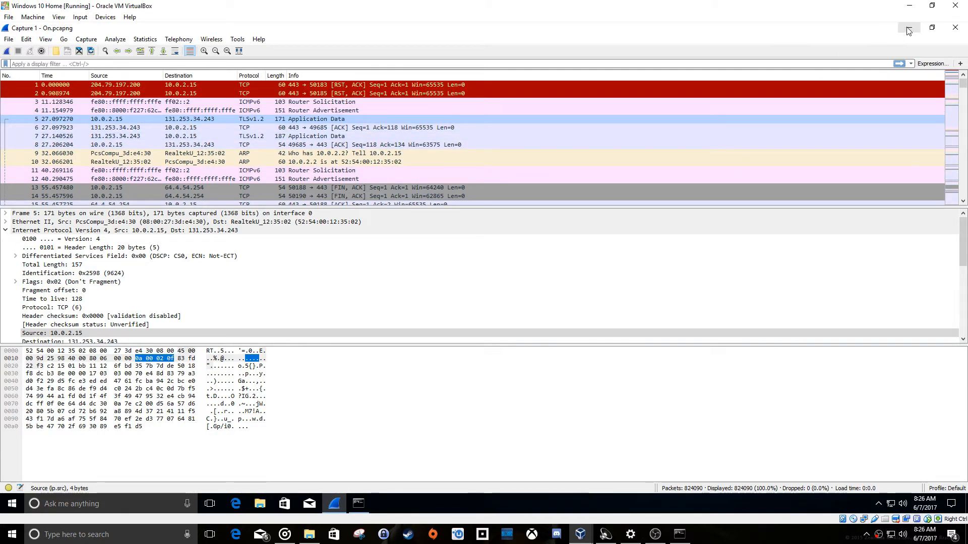
Look over the file commands and packet bytes, and minimize Wireshark briefly to view the saved Capture 1 - On file on the desktop.
{"action": "left_click", "coordinate": [16, 40]}
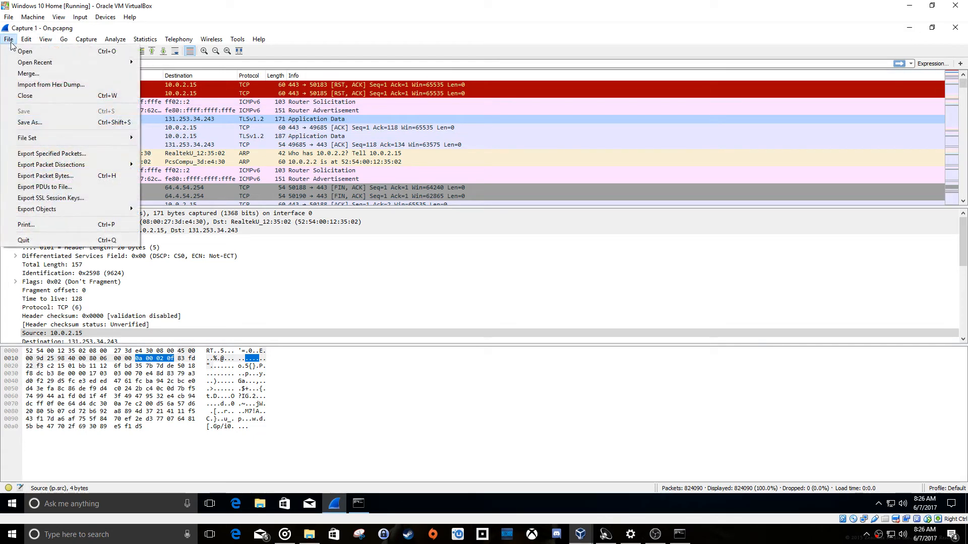
{"action": "left_click", "coordinate": [564, 48]}
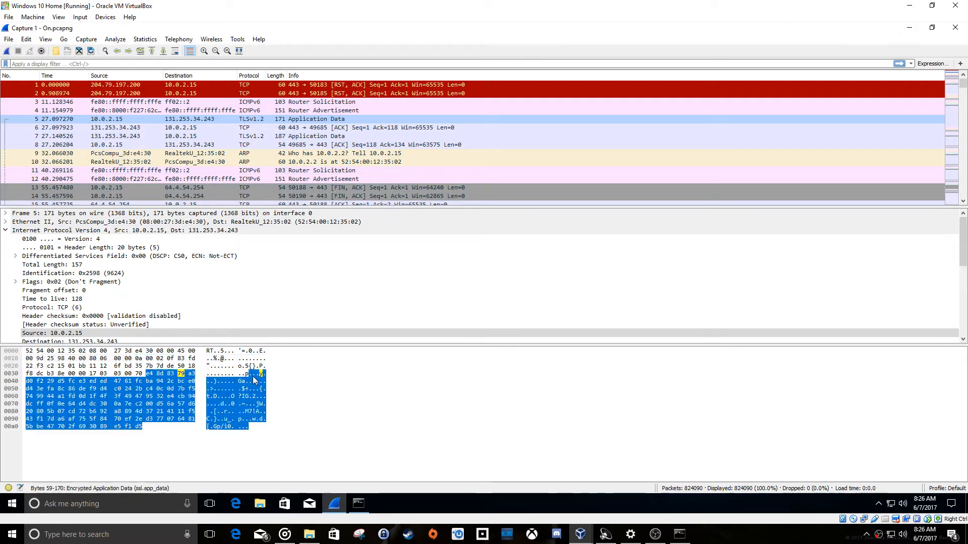
{"action": "left_click", "coordinate": [909, 27]}
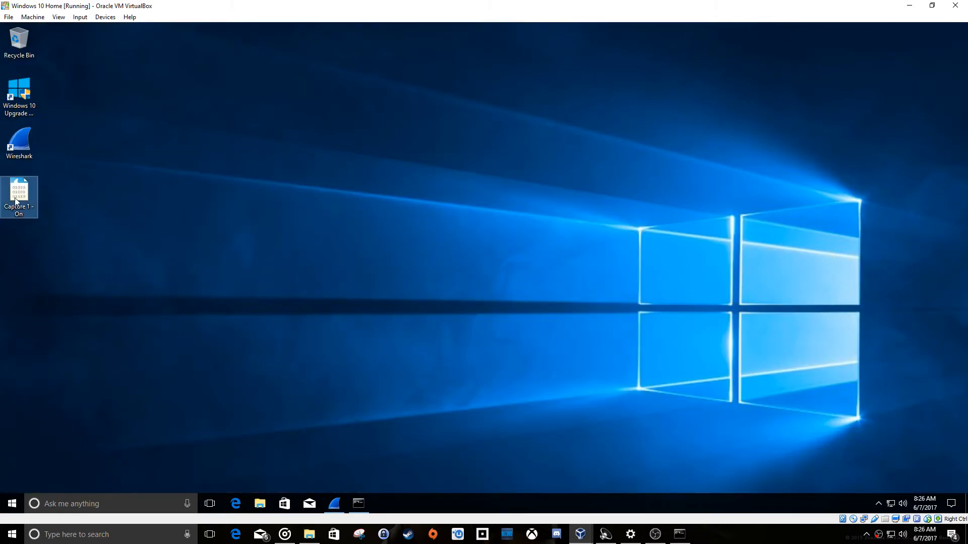
{"action": "left_click", "coordinate": [334, 504]}
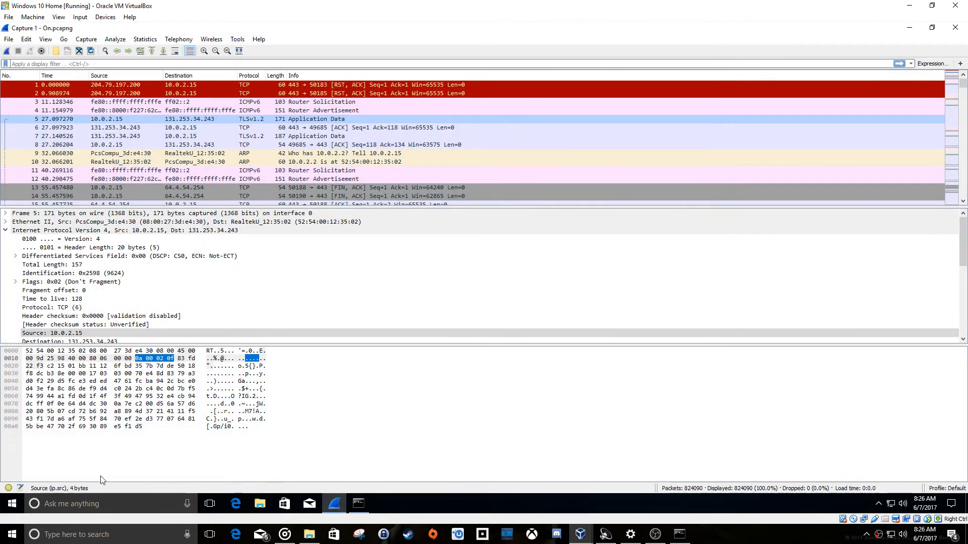
Open the guest's privacy settings and turn off advertising ID, language list access and app launch tracking.
{"action": "left_click", "coordinate": [4, 506]}
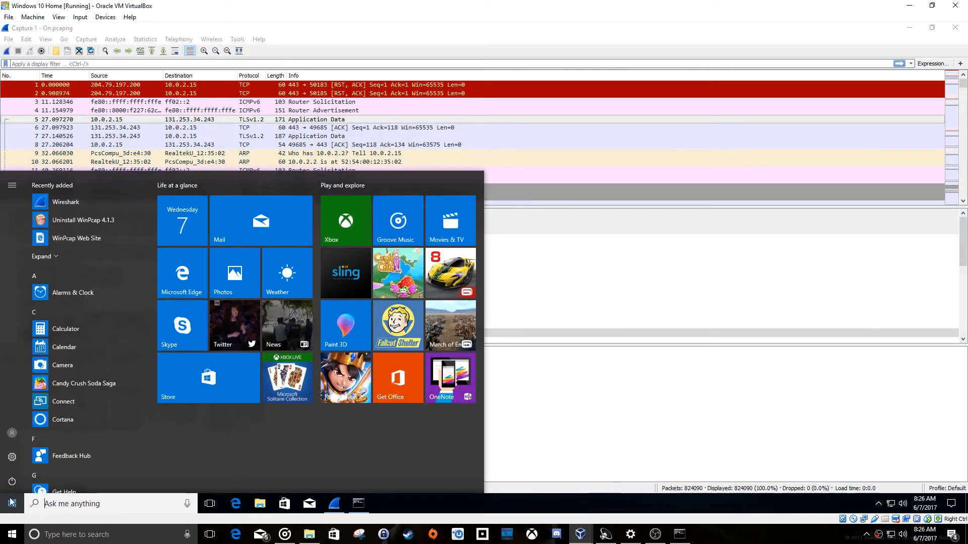
{"action": "left_click", "coordinate": [14, 458]}
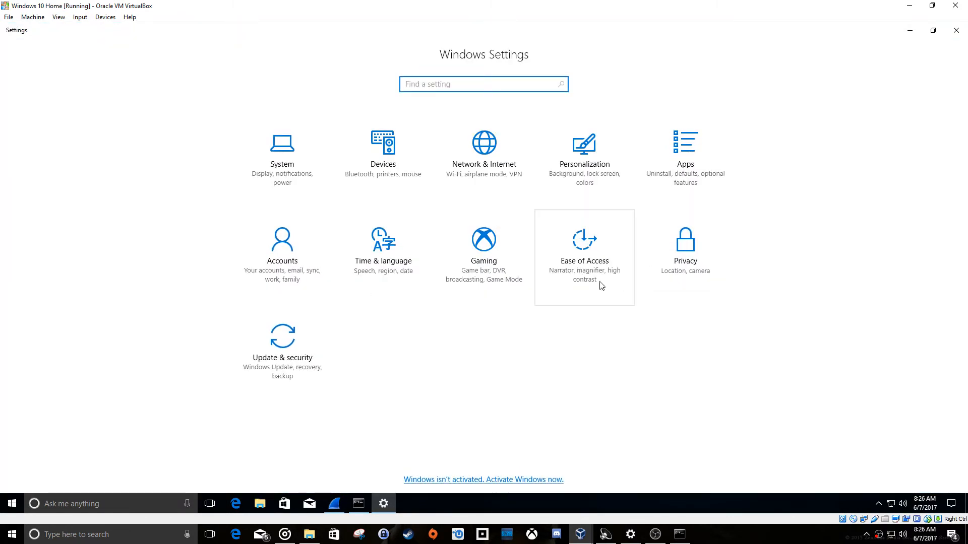
{"action": "left_click", "coordinate": [681, 252]}
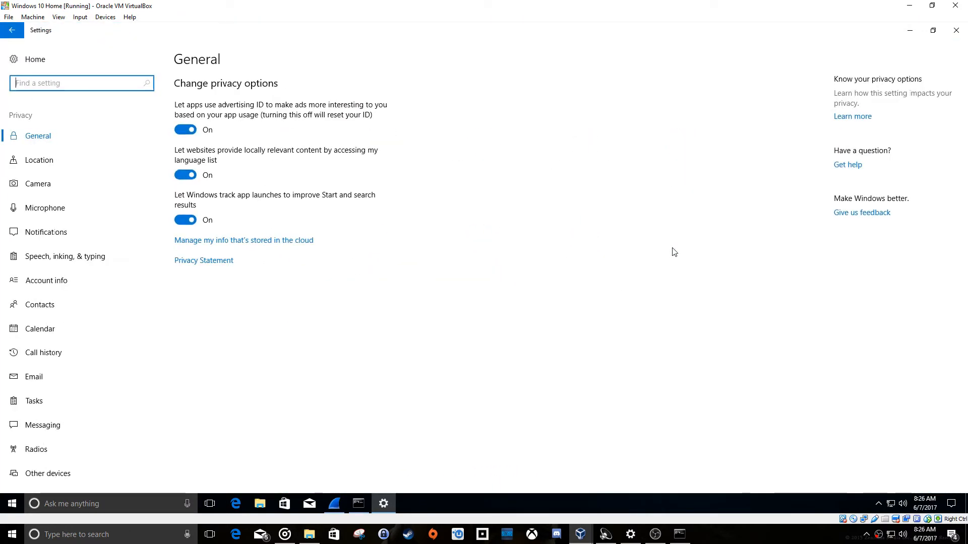
{"action": "left_click", "coordinate": [184, 129]}
{"action": "left_click", "coordinate": [185, 175]}
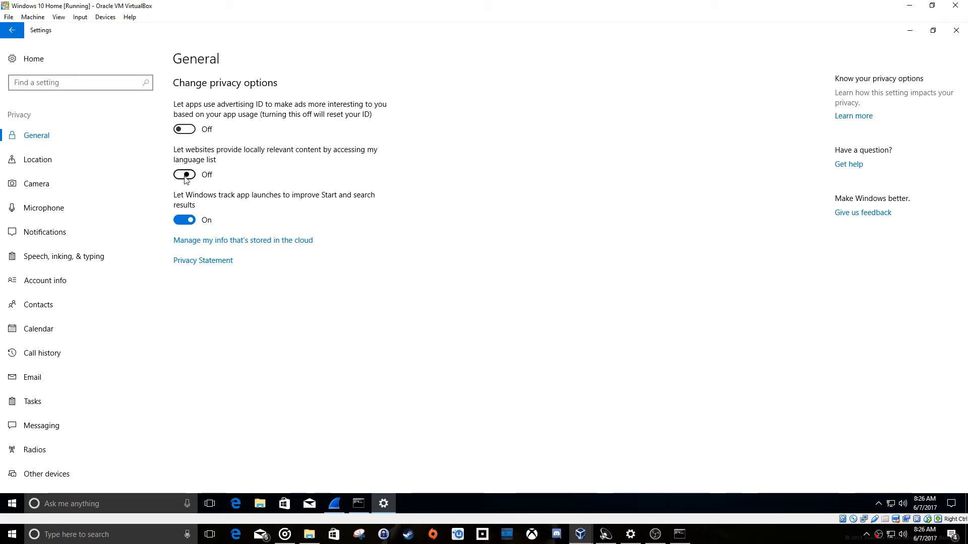
{"action": "left_click", "coordinate": [183, 220]}
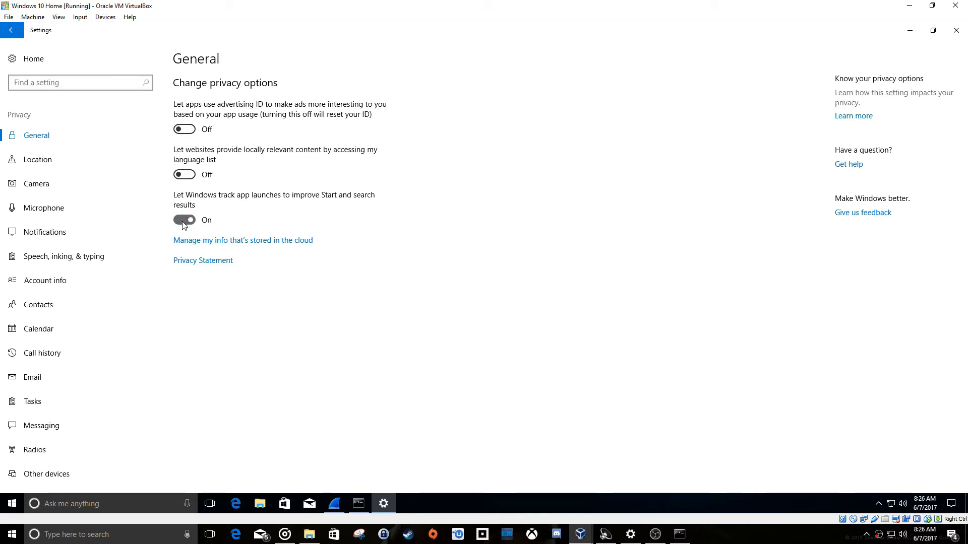
Go through the Location, Camera, Microphone and Notifications privacy pages, and turn off speech services and typing suggestions.
{"action": "left_click", "coordinate": [65, 159]}
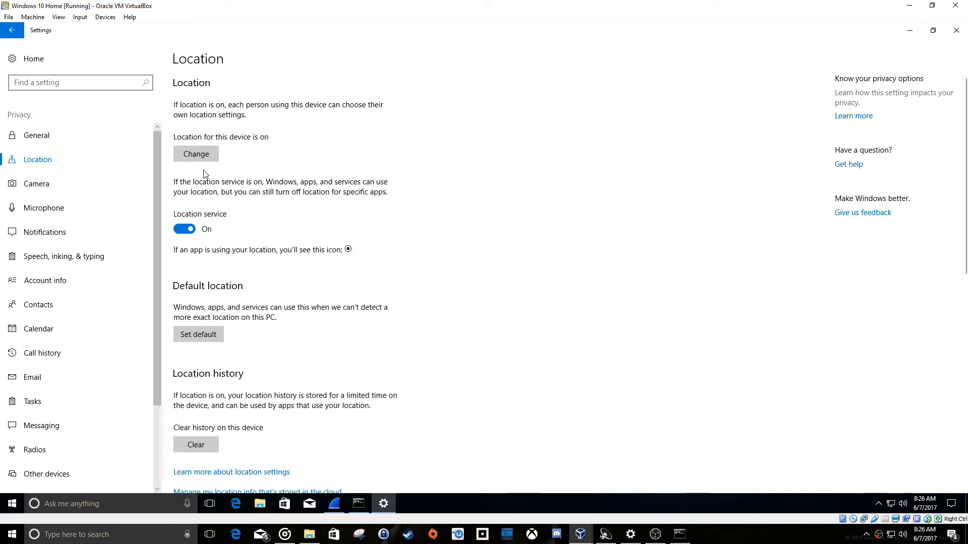
{"action": "left_click", "coordinate": [51, 183]}
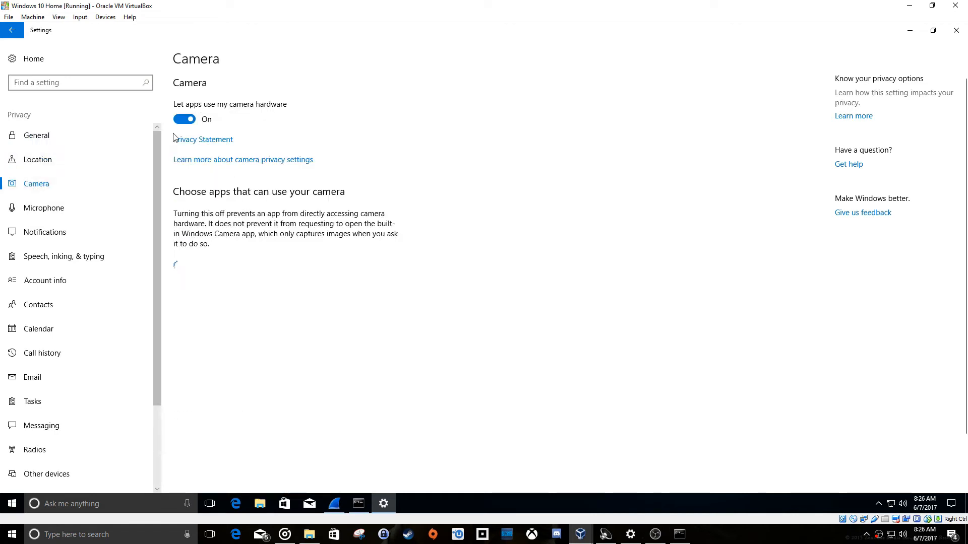
{"action": "left_click", "coordinate": [50, 207]}
{"action": "left_click", "coordinate": [81, 233]}
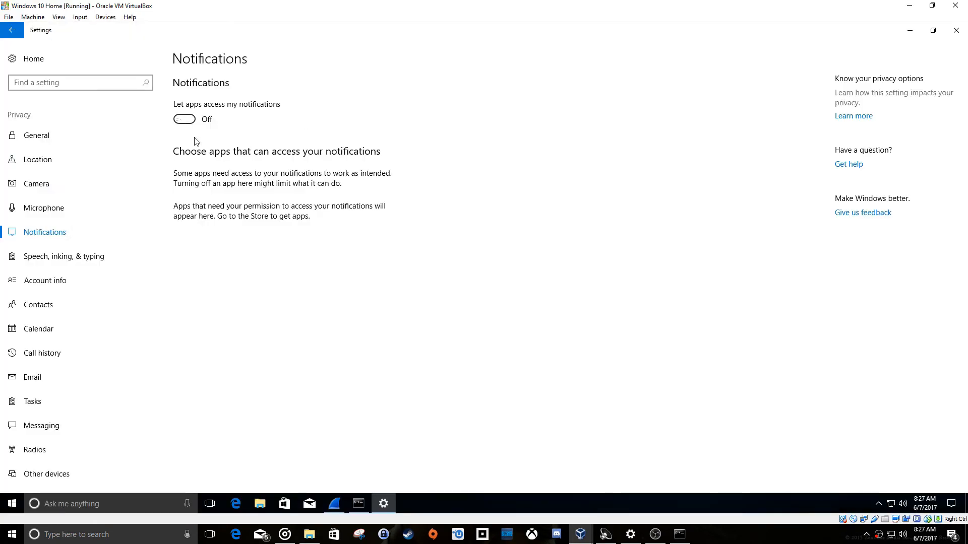
{"action": "left_click", "coordinate": [63, 256]}
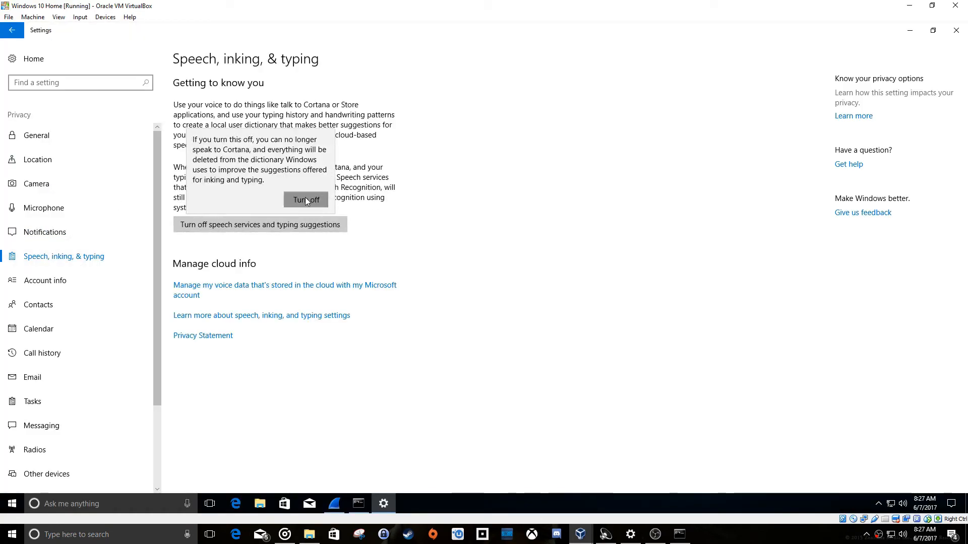
Turn off app access on the Account info, Calendar, Call history, Email and Tasks privacy pages.
{"action": "left_click", "coordinate": [45, 280]}
{"action": "left_click", "coordinate": [39, 329]}
{"action": "left_click", "coordinate": [184, 119]}
{"action": "scroll", "coordinate": [101, 253], "scroll_direction": "down", "scroll_amount": 3}
{"action": "left_click", "coordinate": [56, 246]}
{"action": "left_click", "coordinate": [60, 271]}
{"action": "left_click", "coordinate": [60, 294]}
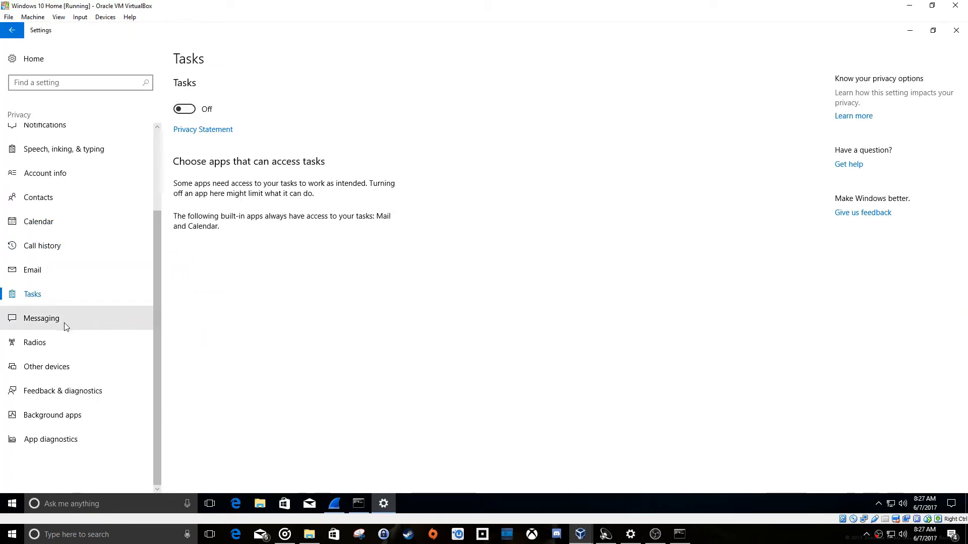
Go through the Messaging and Radios privacy pages and turn off syncing with unpaired wireless devices under Other devices.
{"action": "left_click", "coordinate": [64, 321]}
{"action": "left_click", "coordinate": [61, 343]}
{"action": "left_click", "coordinate": [66, 367]}
{"action": "left_click", "coordinate": [184, 131]}
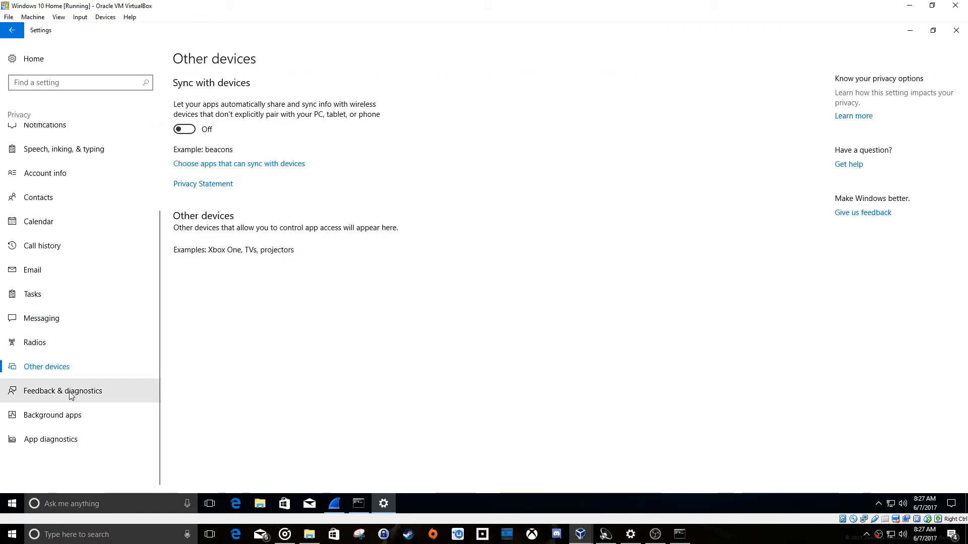
Under Feedback & diagnostics, turn off tailored experiences and set the diagnostic and usage data level to Basic.
{"action": "left_click", "coordinate": [63, 391]}
{"action": "left_click", "coordinate": [184, 240]}
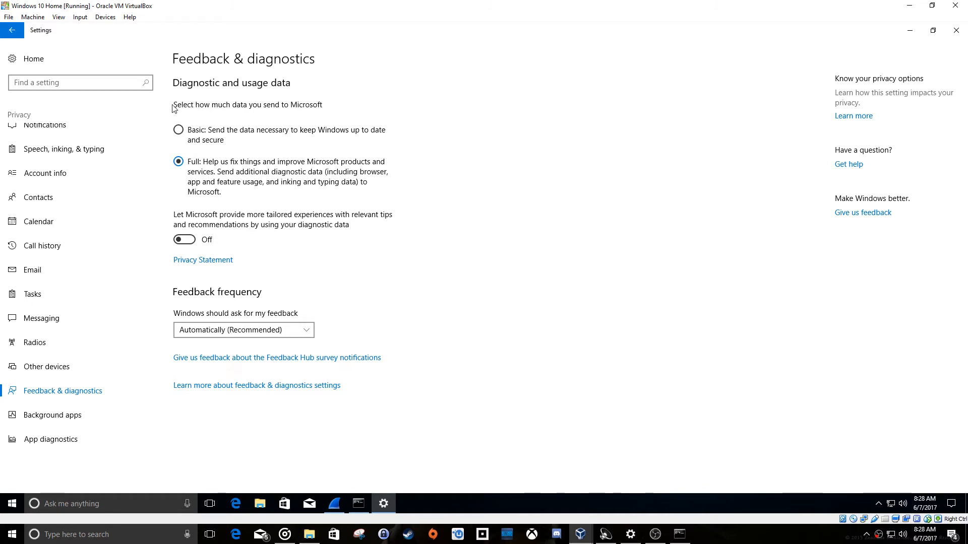
{"action": "left_click", "coordinate": [178, 131]}
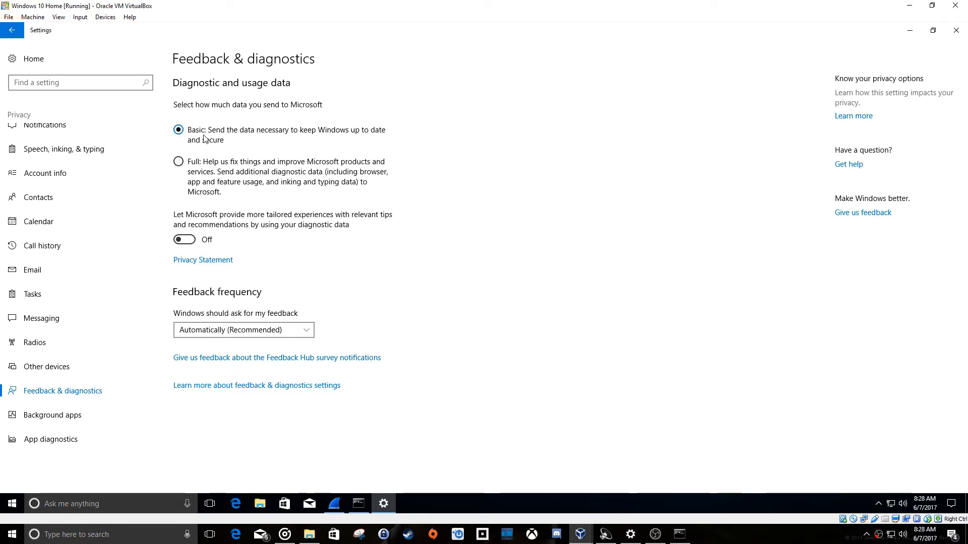
Go through Background apps, turn off app access to diagnostic information, and return to the General privacy page.
{"action": "left_click", "coordinate": [75, 415]}
{"action": "left_click", "coordinate": [50, 439]}
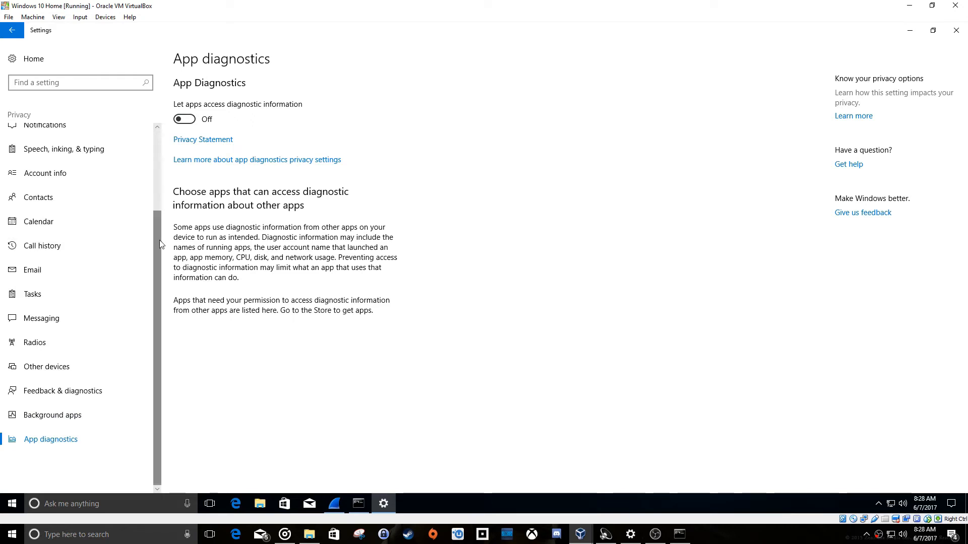
{"action": "scroll", "coordinate": [159, 240], "scroll_direction": "up", "scroll_amount": 5}
{"action": "left_click", "coordinate": [68, 141]}
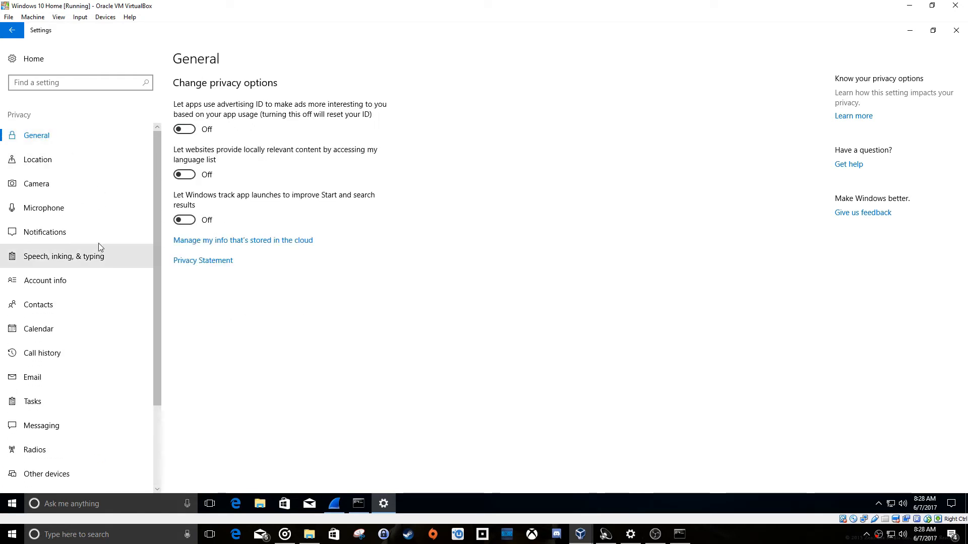
Close the guest's Settings window and quit Wireshark.
{"action": "left_click", "coordinate": [956, 30]}
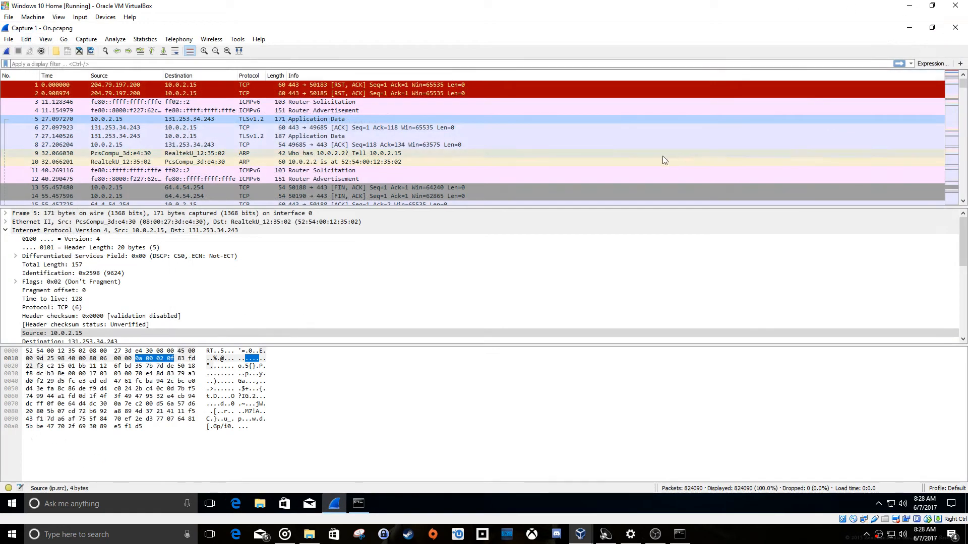
{"action": "key", "text": "alt+F4"}
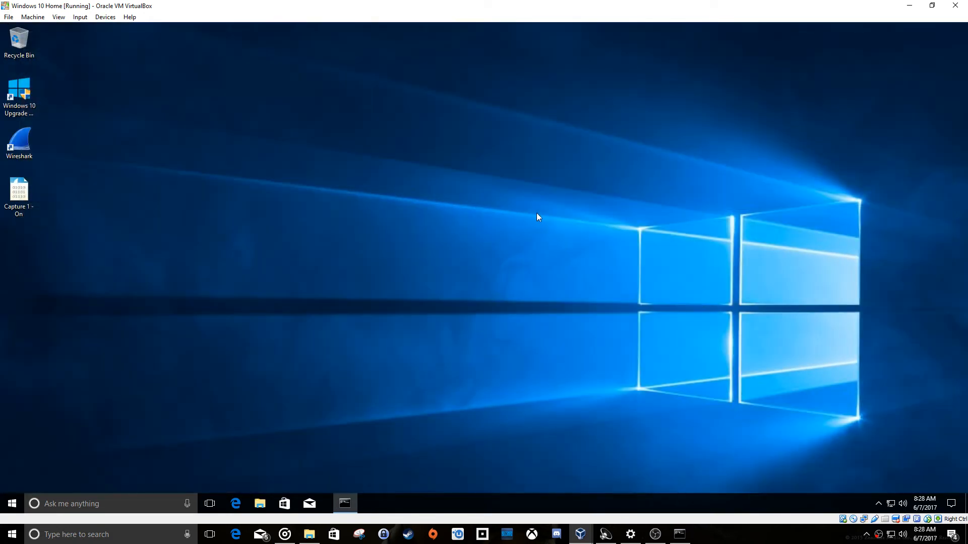
Open the guest's privacy settings and turn off location for this device.
{"action": "left_click", "coordinate": [13, 502]}
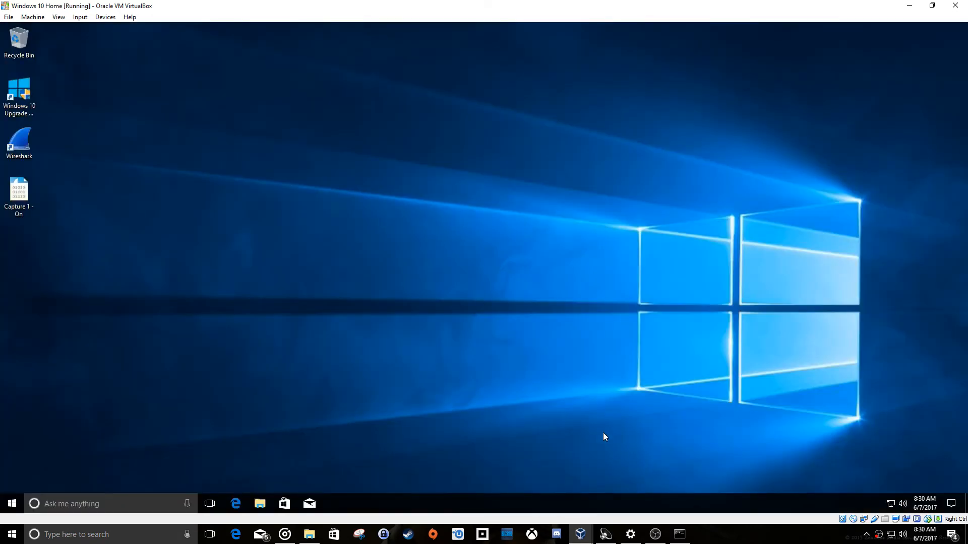
{"action": "left_click", "coordinate": [17, 509]}
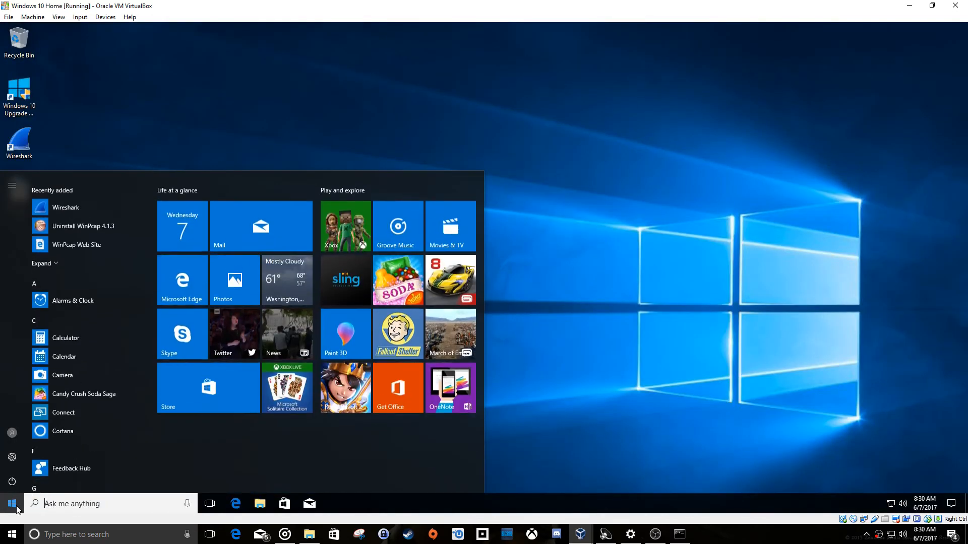
{"action": "left_click", "coordinate": [12, 457]}
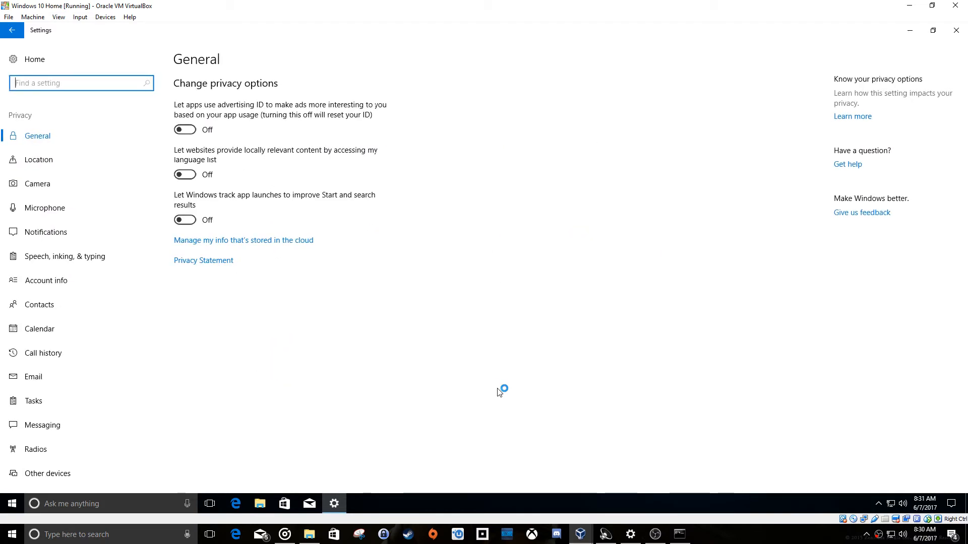
{"action": "left_click", "coordinate": [70, 164]}
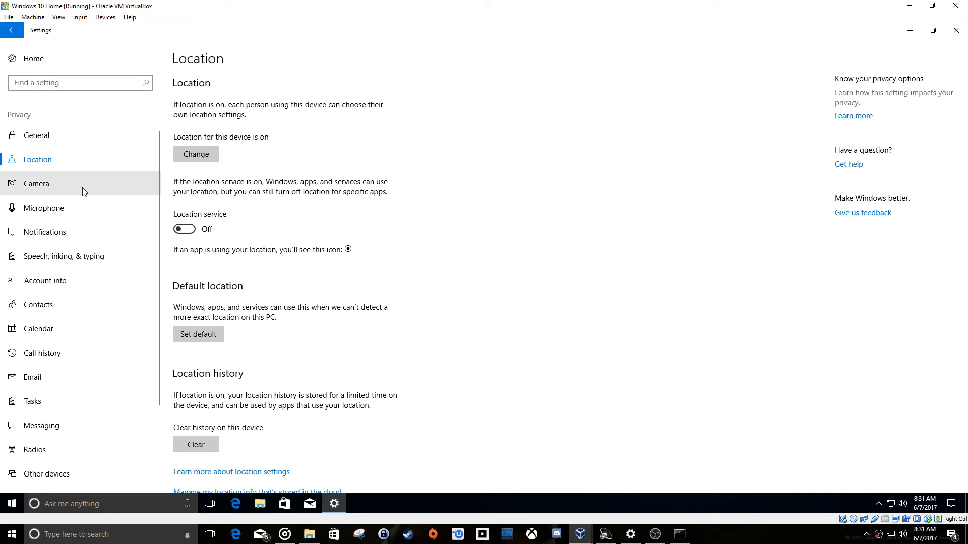
{"action": "left_click", "coordinate": [207, 157]}
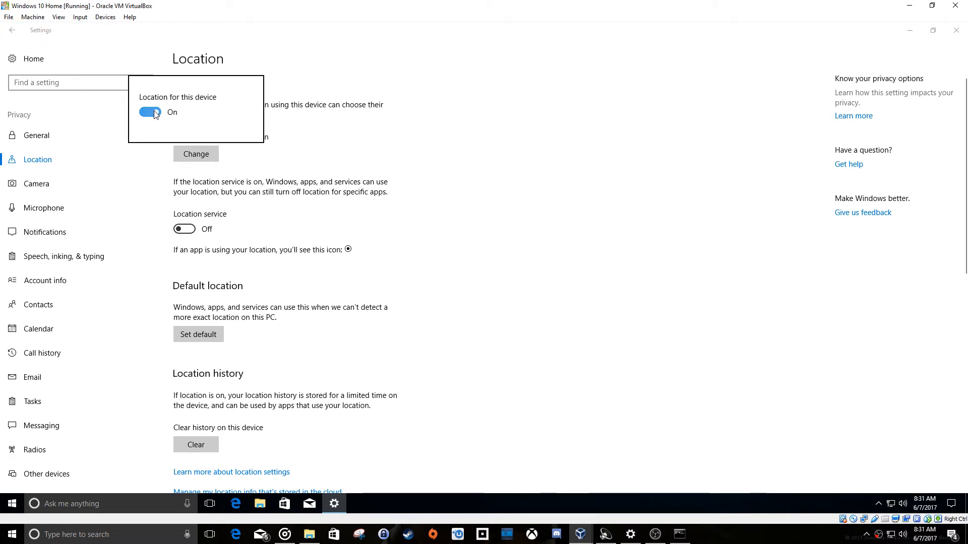
{"action": "left_click", "coordinate": [150, 112]}
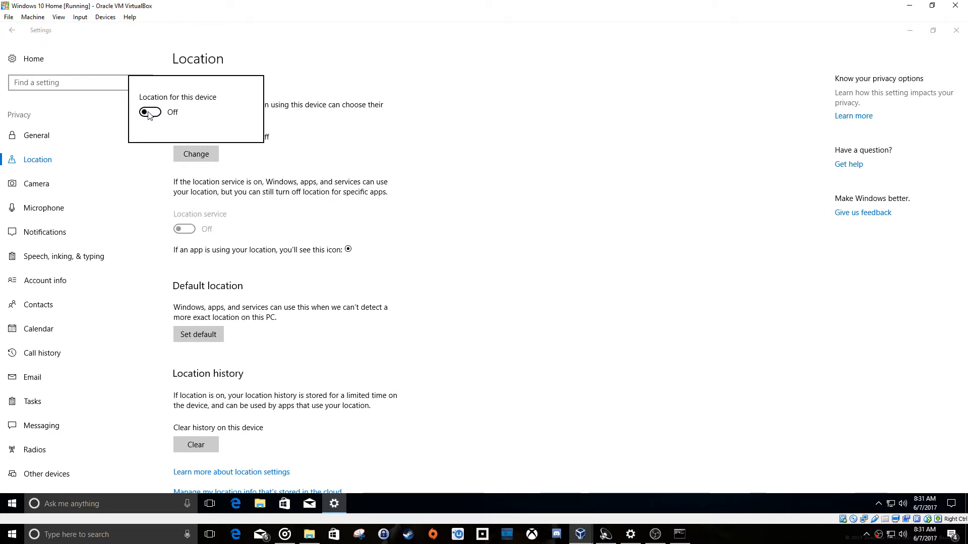
{"action": "left_click", "coordinate": [241, 185]}
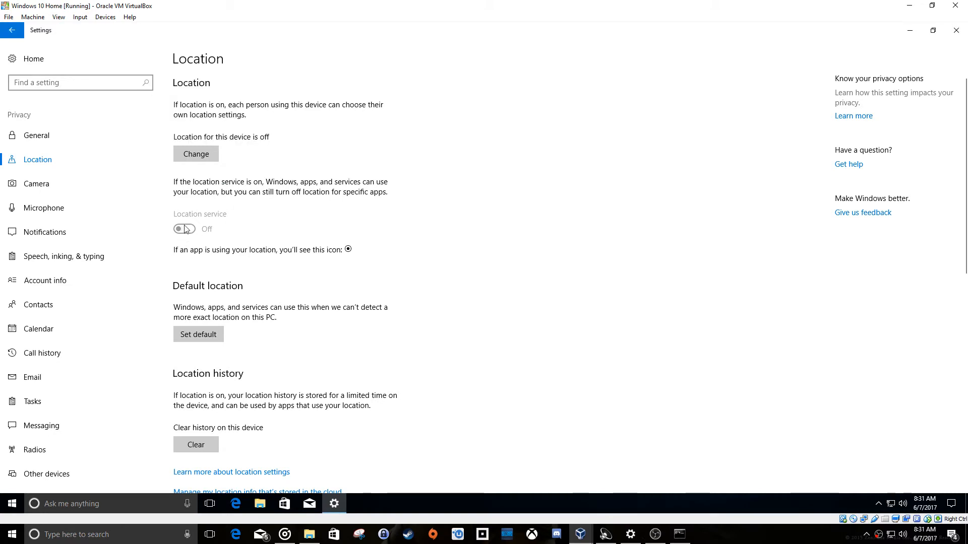
Check the privacy pages from Camera through Email, reviewing whether app access is turned off on each.
{"action": "left_click", "coordinate": [57, 183]}
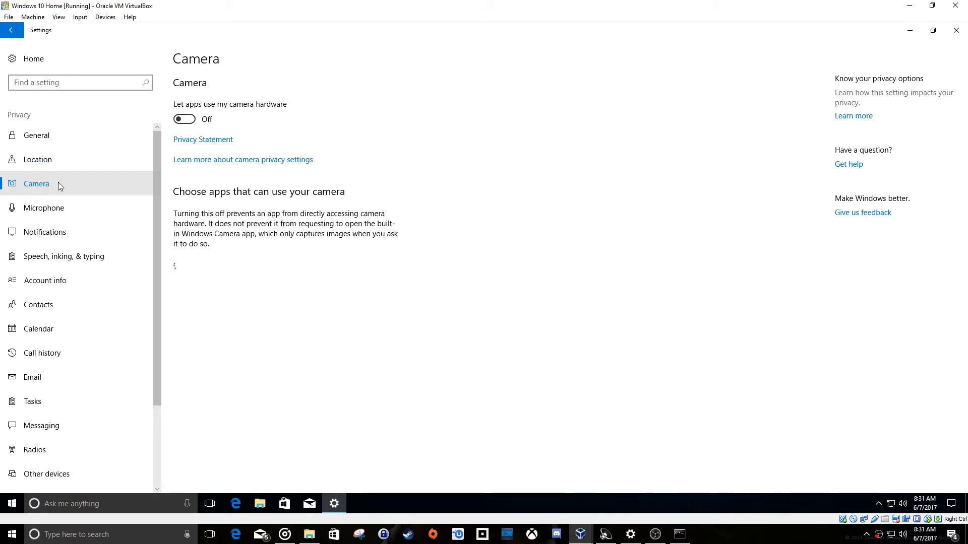
{"action": "left_click", "coordinate": [74, 207]}
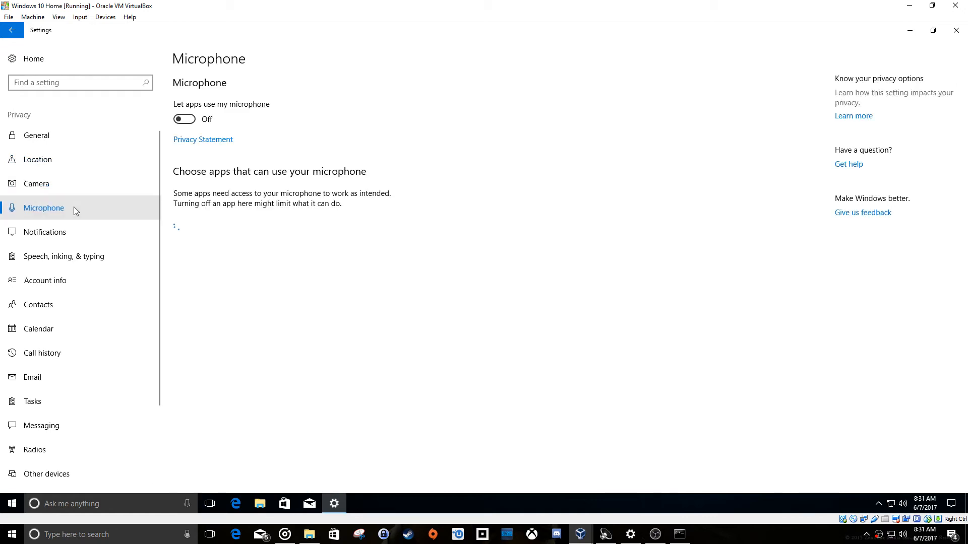
{"action": "left_click", "coordinate": [71, 232]}
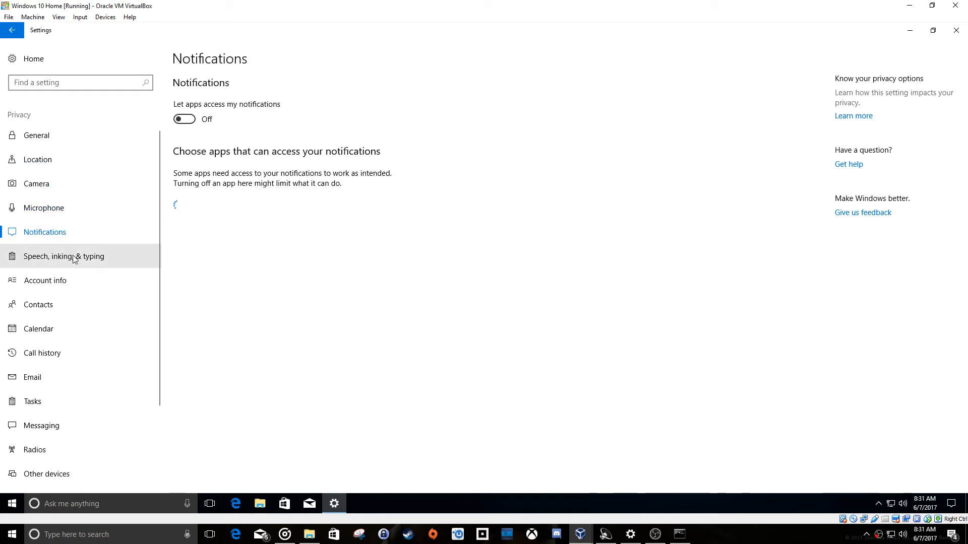
{"action": "left_click", "coordinate": [74, 258]}
{"action": "left_click", "coordinate": [75, 279]}
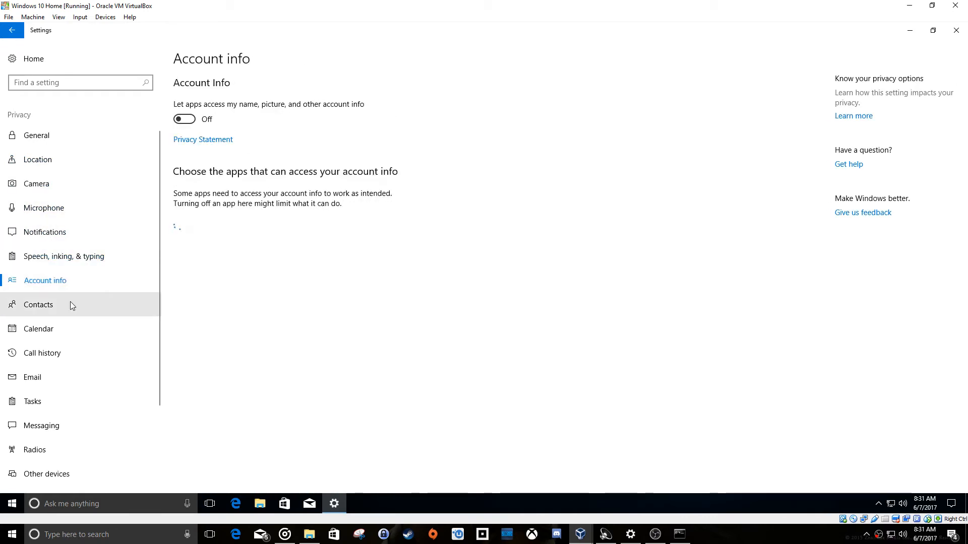
{"action": "left_click", "coordinate": [70, 304]}
{"action": "left_click", "coordinate": [52, 327]}
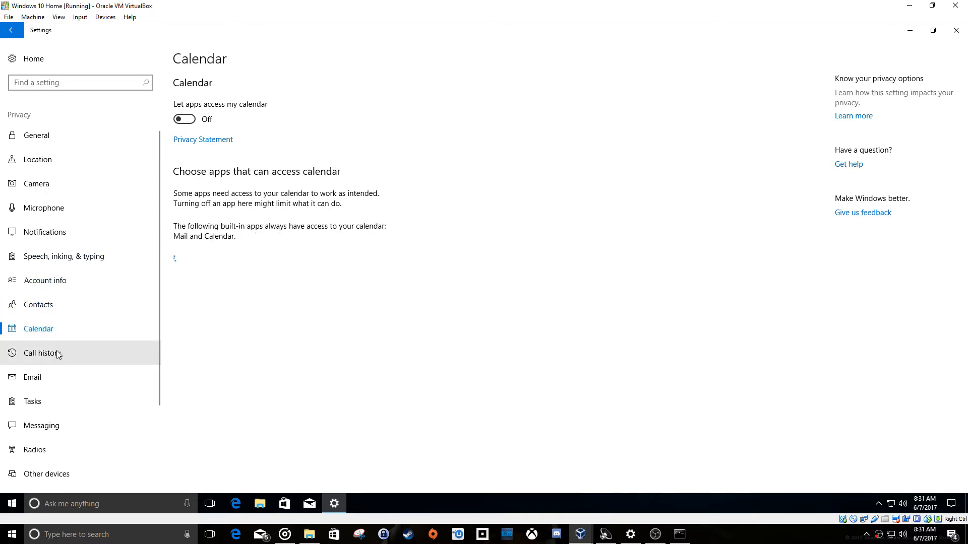
{"action": "left_click", "coordinate": [59, 353]}
{"action": "left_click", "coordinate": [56, 374]}
Check the remaining privacy pages from Tasks through App diagnostics, and recheck the Location page.
{"action": "left_click", "coordinate": [42, 406]}
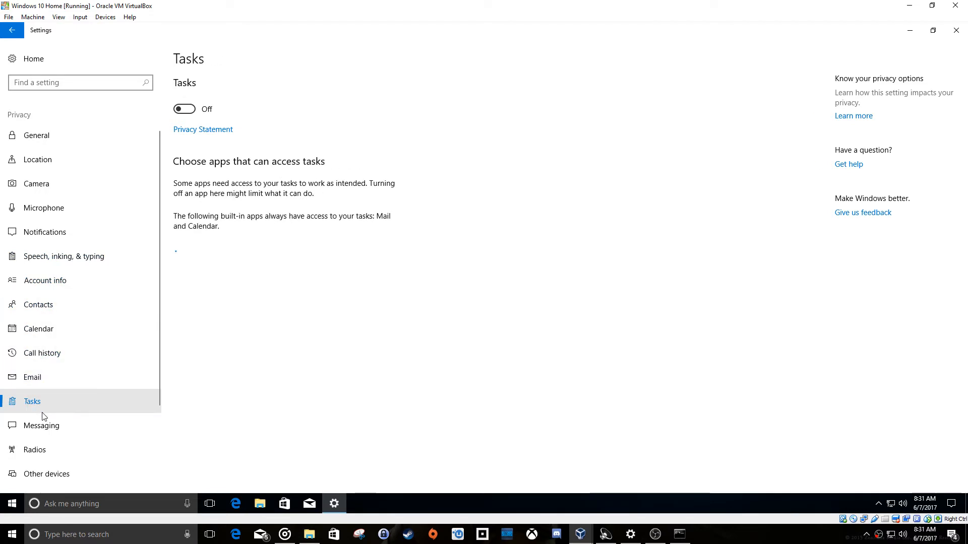
{"action": "left_click", "coordinate": [49, 429]}
{"action": "left_click", "coordinate": [61, 448]}
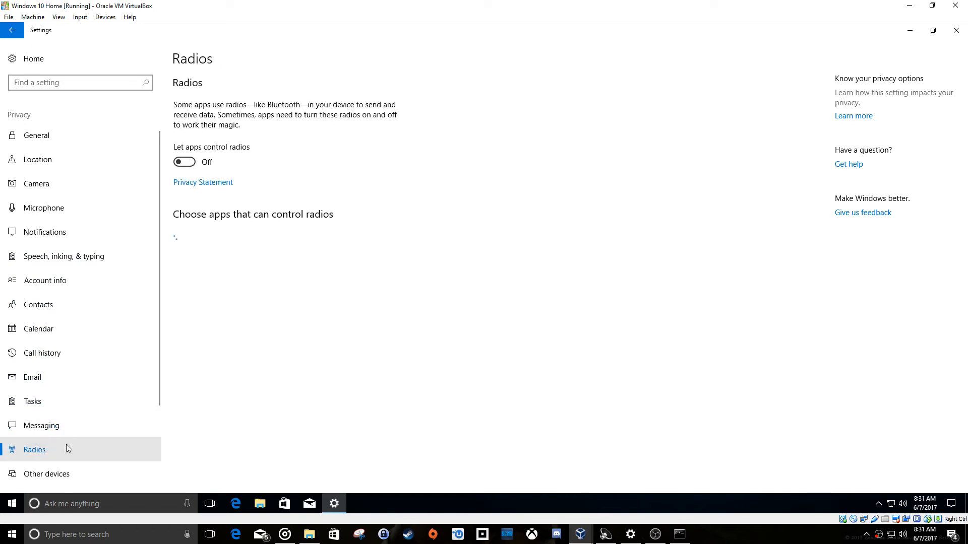
{"action": "scroll", "coordinate": [85, 434], "scroll_direction": "down", "scroll_amount": 2}
{"action": "left_click", "coordinate": [62, 369]}
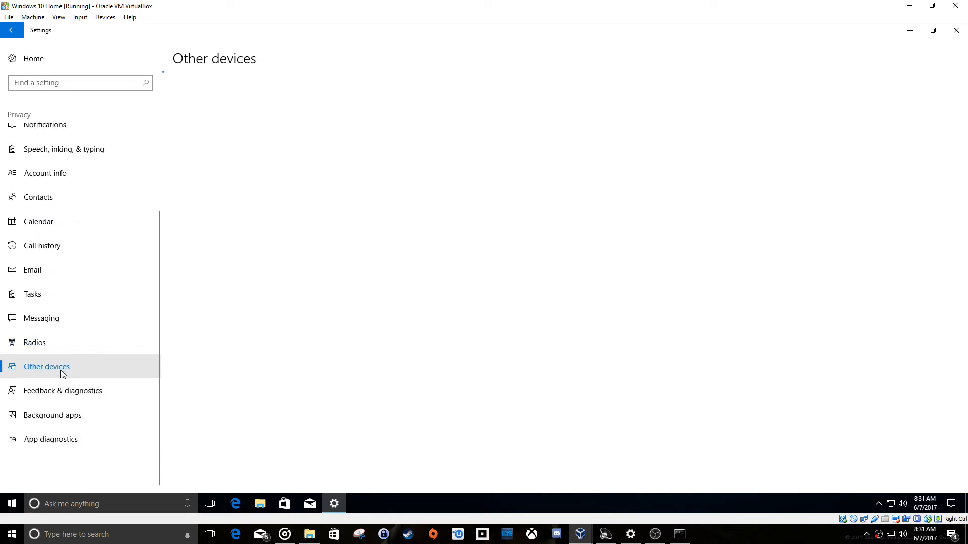
{"action": "left_click", "coordinate": [85, 393]}
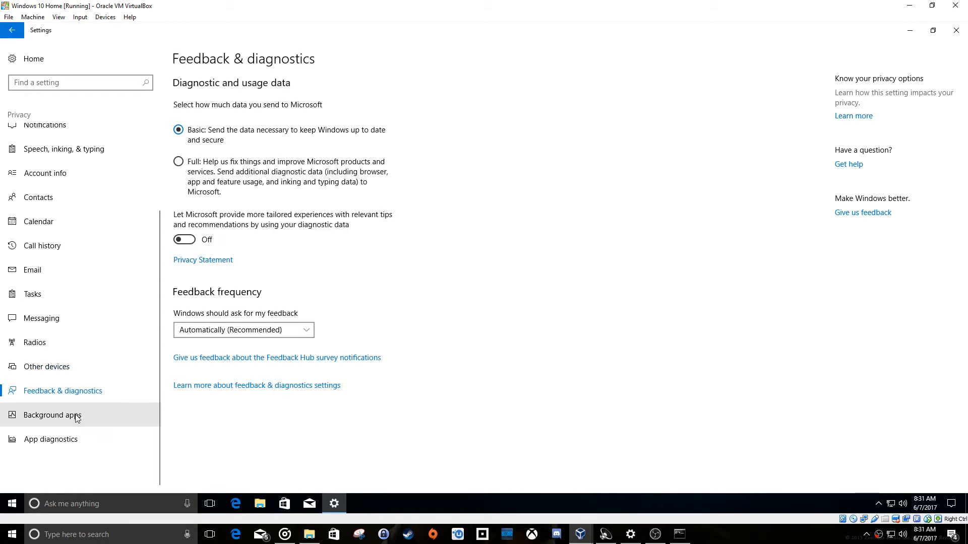
{"action": "left_click", "coordinate": [77, 418]}
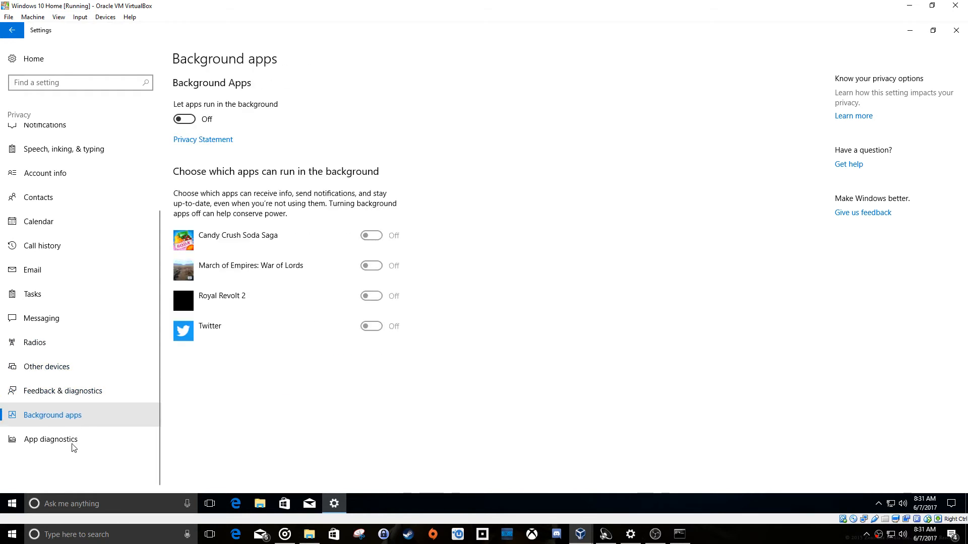
{"action": "left_click", "coordinate": [72, 440]}
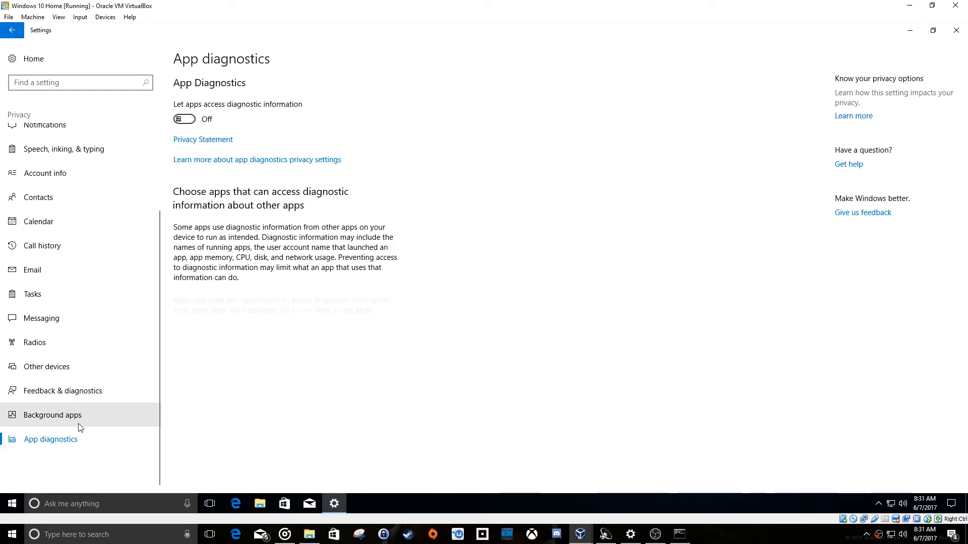
{"action": "scroll", "coordinate": [111, 151], "scroll_direction": "up", "scroll_amount": 3}
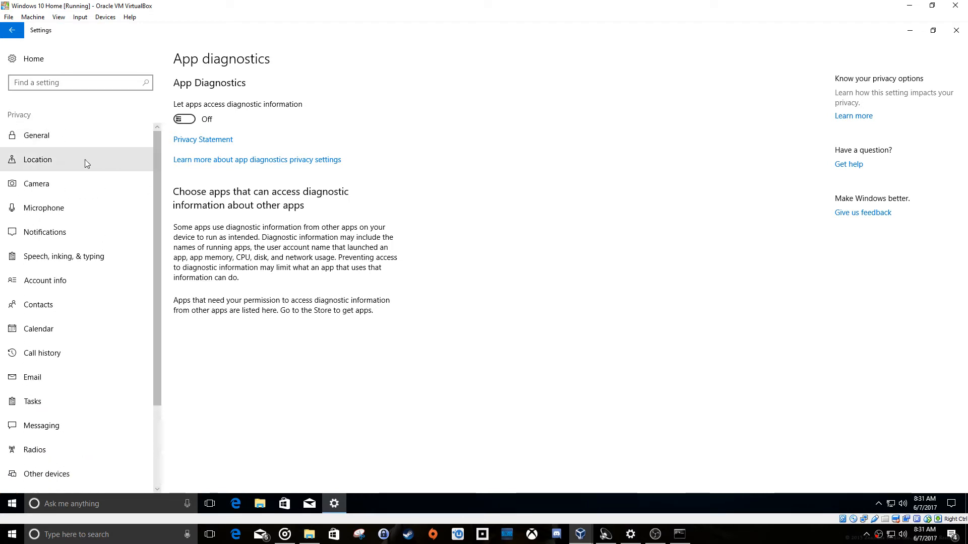
{"action": "left_click", "coordinate": [67, 159]}
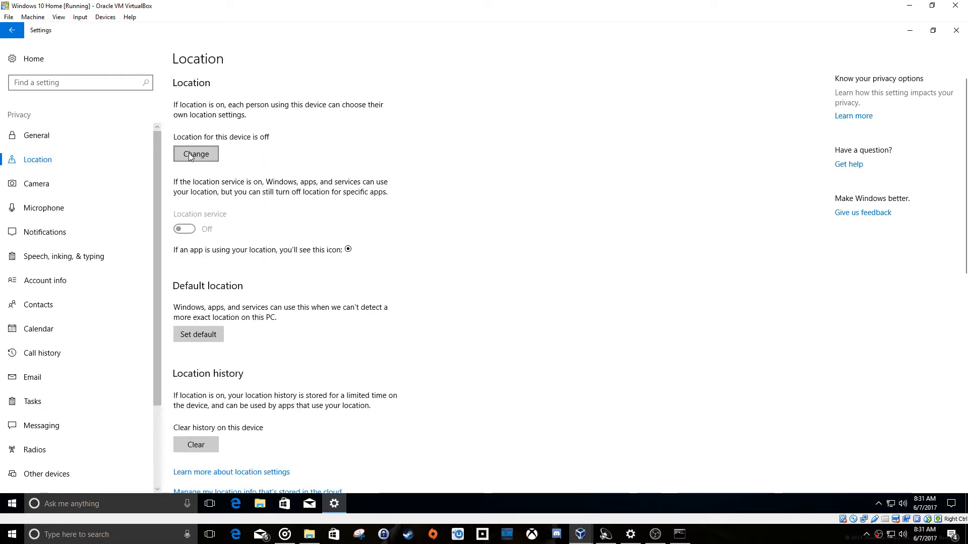
Go to the guest's installed apps list and uninstall Candy Crush Soda Saga.
{"action": "left_click", "coordinate": [11, 30]}
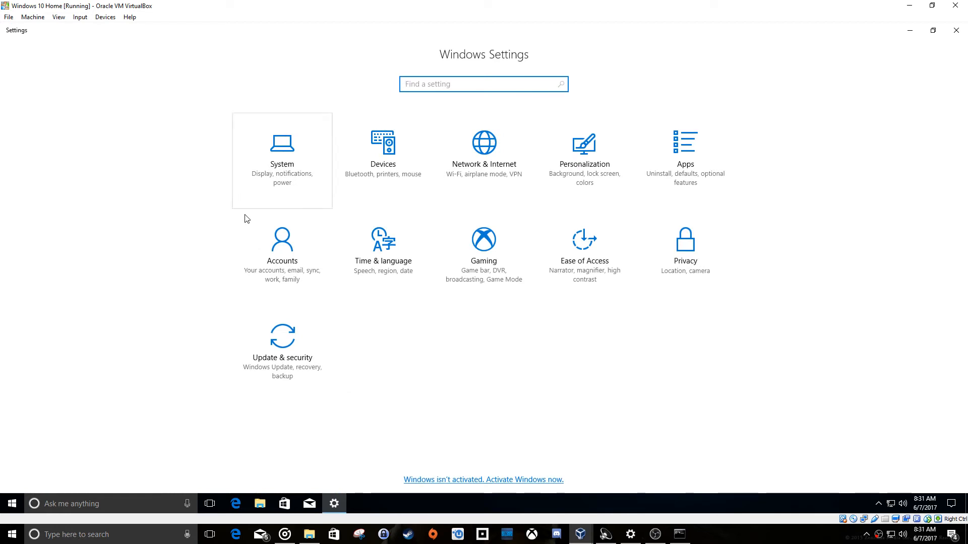
{"action": "left_click", "coordinate": [659, 168]}
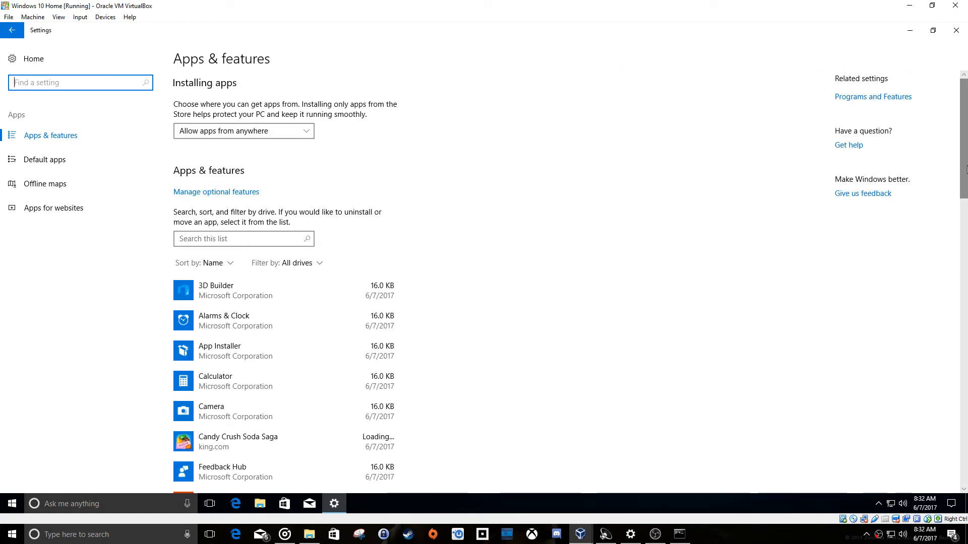
{"action": "scroll", "coordinate": [965, 169], "scroll_direction": "down", "scroll_amount": 5}
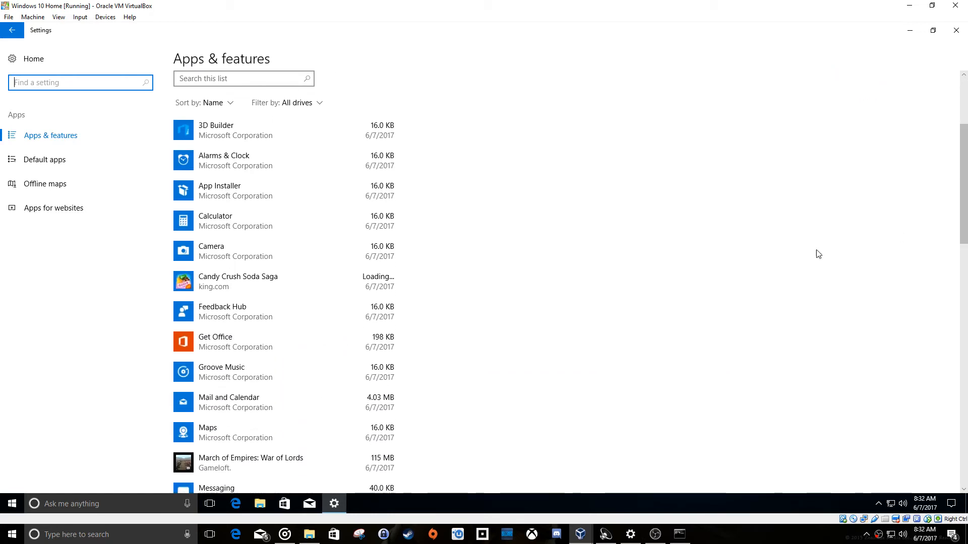
{"action": "left_click", "coordinate": [262, 283]}
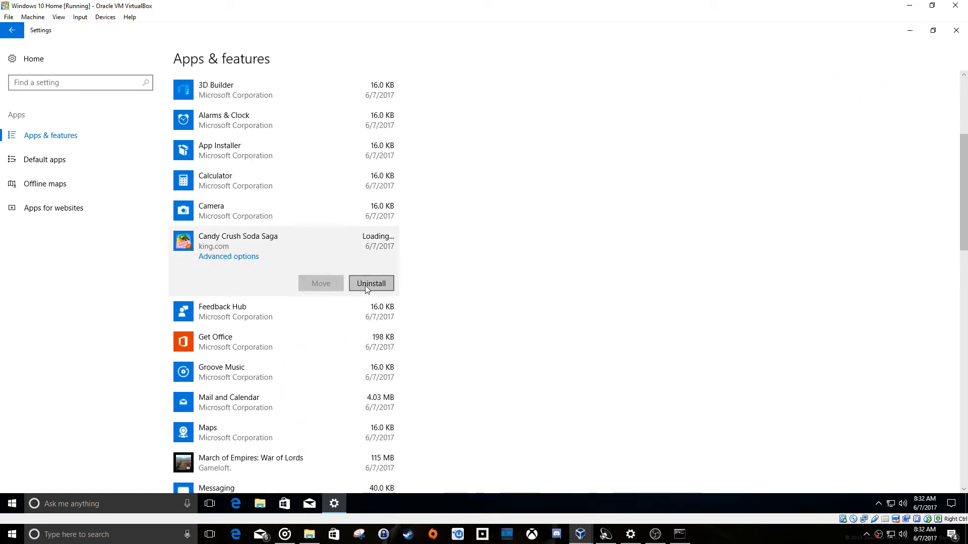
{"action": "left_click", "coordinate": [366, 285]}
{"action": "left_click", "coordinate": [411, 263]}
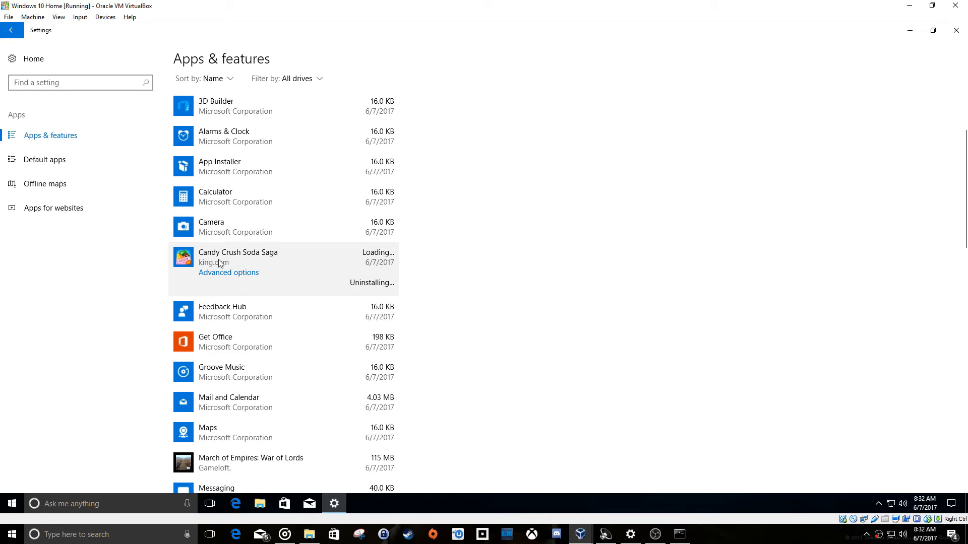
Uninstall Get Office and March of Empires: War of Lords.
{"action": "left_click", "coordinate": [298, 342]}
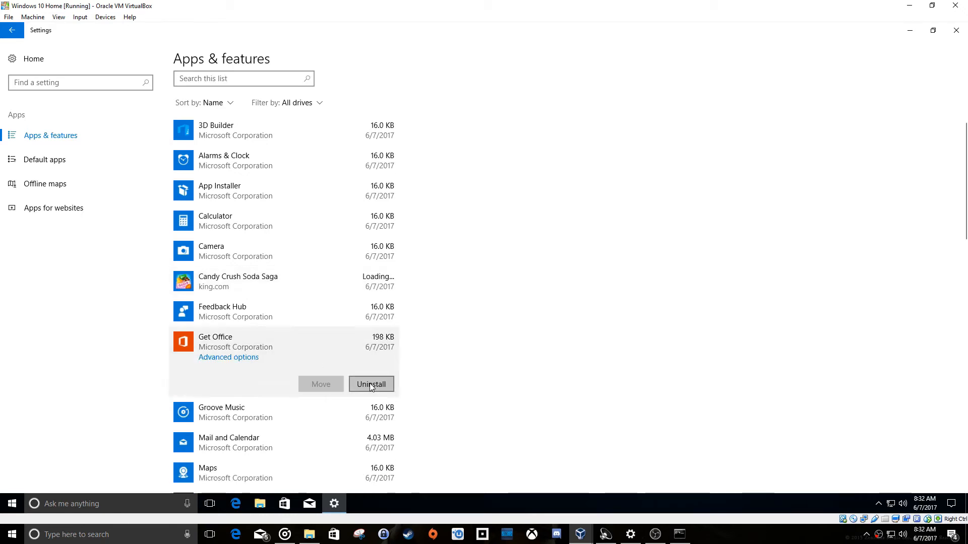
{"action": "left_click", "coordinate": [372, 386]}
{"action": "left_click", "coordinate": [410, 361]}
{"action": "scroll", "coordinate": [282, 353], "scroll_direction": "down", "scroll_amount": 1}
{"action": "left_click", "coordinate": [259, 361]}
{"action": "left_click", "coordinate": [371, 403]}
{"action": "left_click", "coordinate": [410, 378]}
Uninstall Royal Revolt 2, Skype and Sling from the apps list.
{"action": "scroll", "coordinate": [268, 287], "scroll_direction": "down", "scroll_amount": 3}
{"action": "scroll", "coordinate": [269, 287], "scroll_direction": "down", "scroll_amount": 5}
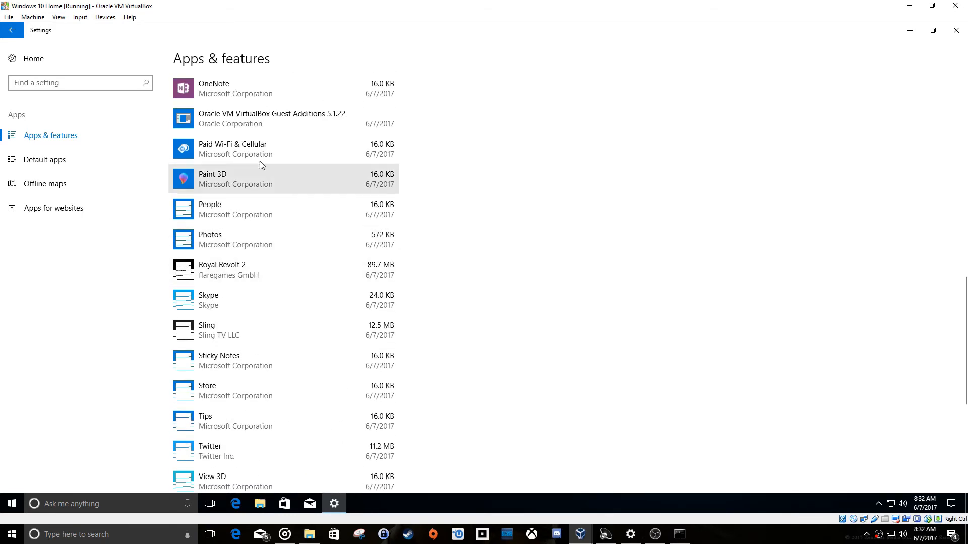
{"action": "left_click", "coordinate": [261, 328]}
{"action": "left_click", "coordinate": [371, 372]}
{"action": "left_click", "coordinate": [313, 301]}
{"action": "left_click", "coordinate": [372, 344]}
{"action": "left_click", "coordinate": [413, 319]}
{"action": "left_click", "coordinate": [307, 269]}
{"action": "left_click", "coordinate": [371, 272]}
{"action": "left_click", "coordinate": [419, 246]}
Uninstall Twitter, look over the rest of the apps list and close Settings.
{"action": "scroll", "coordinate": [302, 302], "scroll_direction": "down", "scroll_amount": 2}
{"action": "left_click", "coordinate": [303, 237]}
{"action": "left_click", "coordinate": [372, 281]}
{"action": "left_click", "coordinate": [414, 256]}
{"action": "scroll", "coordinate": [303, 306], "scroll_direction": "down", "scroll_amount": 2}
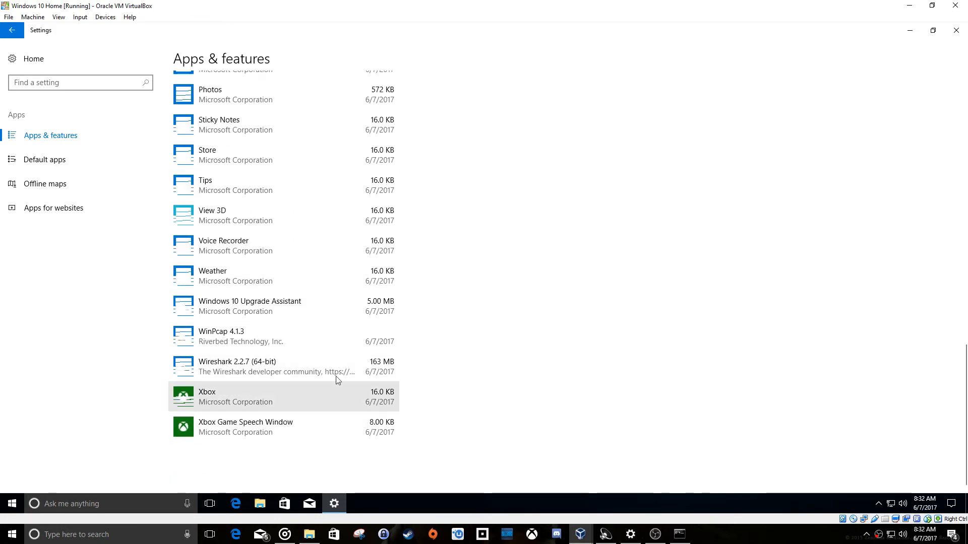
{"action": "scroll", "coordinate": [374, 325], "scroll_direction": "up", "scroll_amount": 12}
{"action": "left_click", "coordinate": [954, 32]}
Check the guest's Start menu for leftover app tiles, including the options of the racing game tile.
{"action": "left_click", "coordinate": [12, 504]}
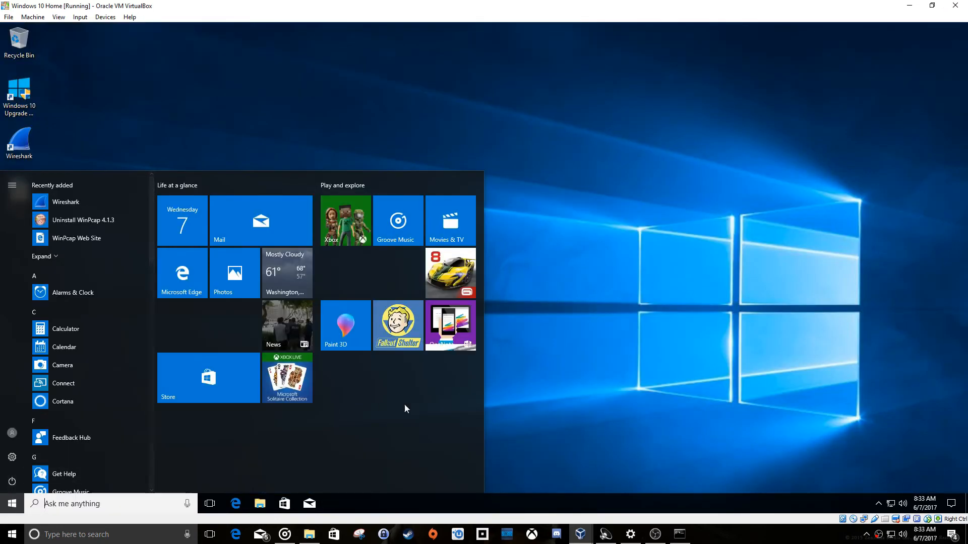
{"action": "right_click", "coordinate": [438, 265]}
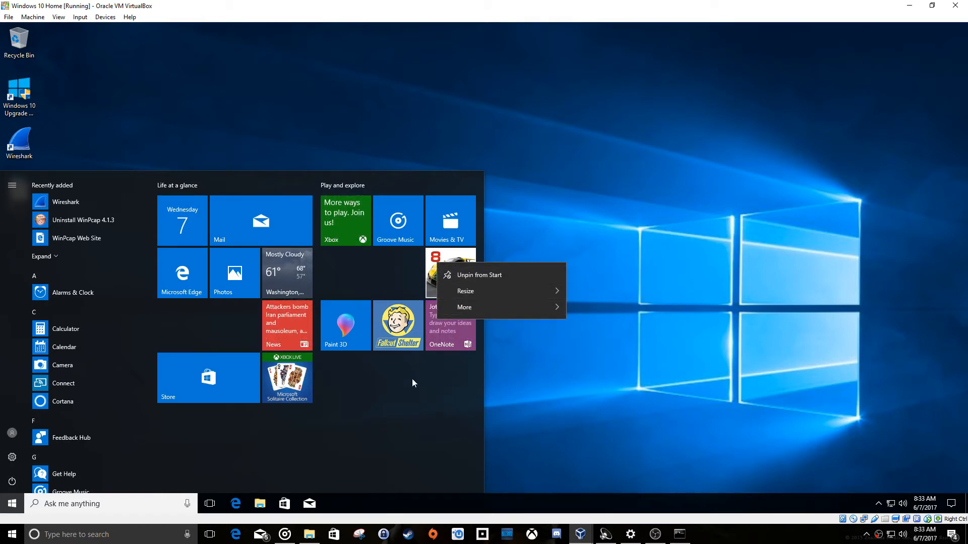
{"action": "left_click", "coordinate": [426, 368]}
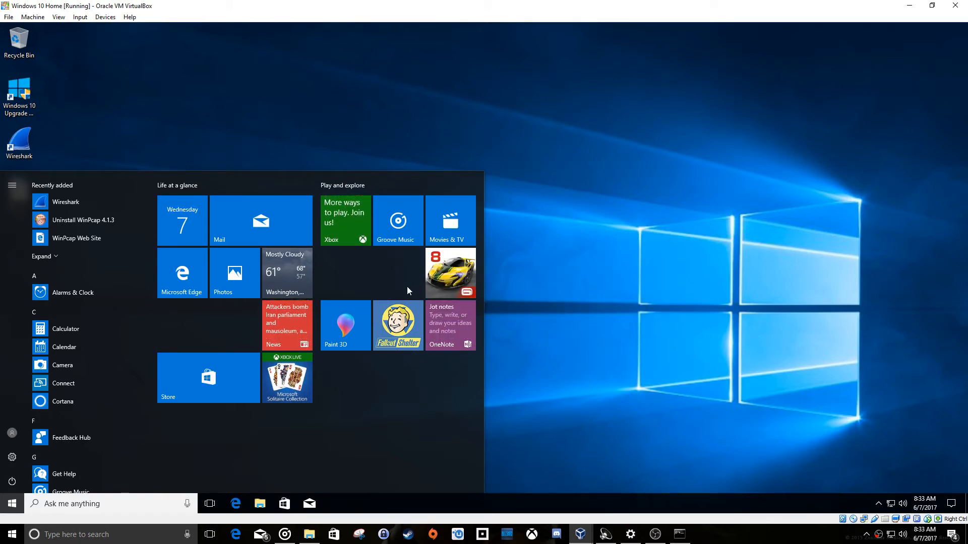
{"action": "left_click", "coordinate": [10, 504]}
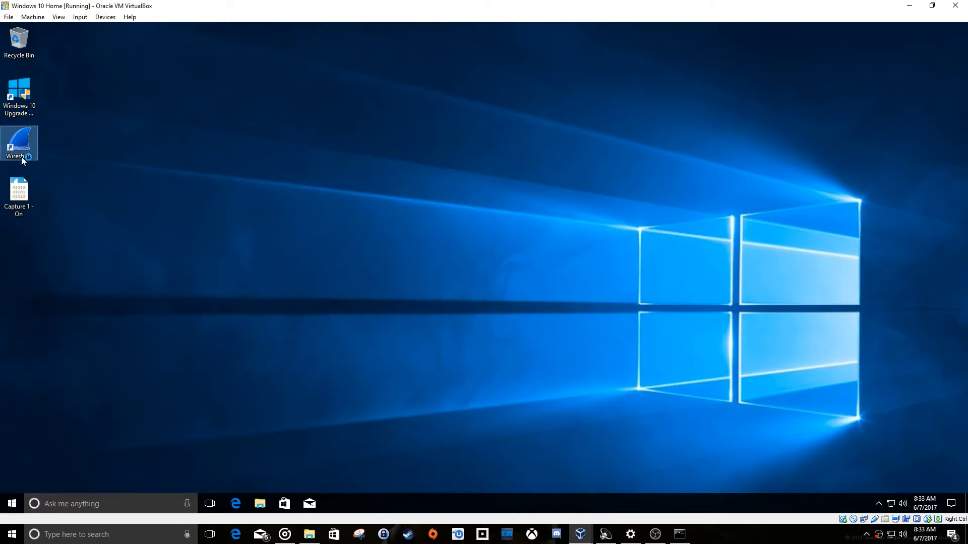
Check the guest's hidden tray icons and select the Ethernet interface in Wireshark for the next capture.
{"action": "left_click", "coordinate": [878, 504]}
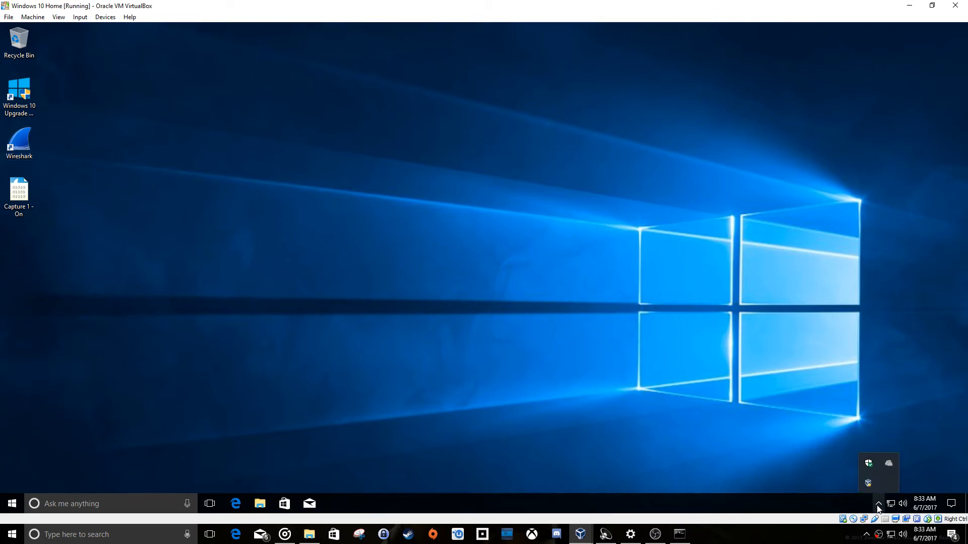
{"action": "left_click", "coordinate": [800, 459]}
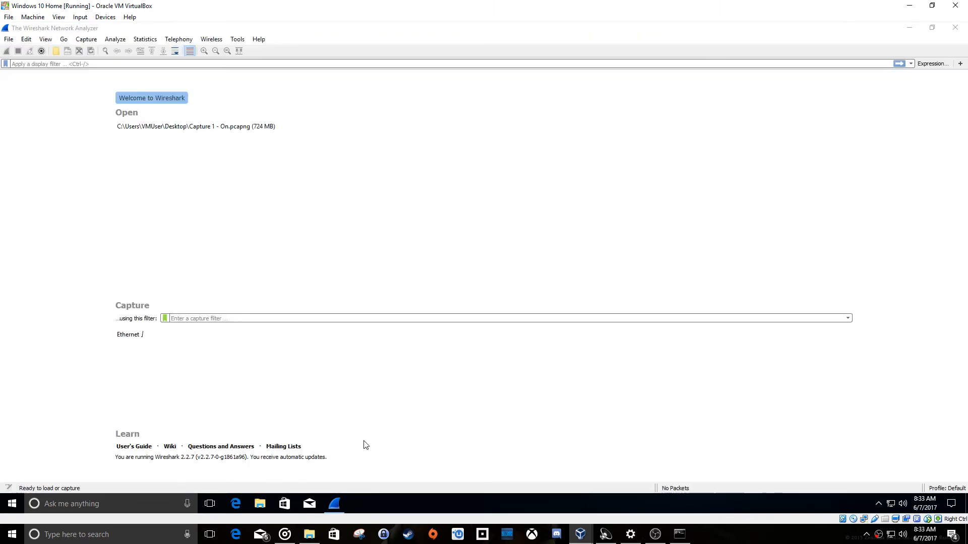
{"action": "left_click", "coordinate": [129, 337]}
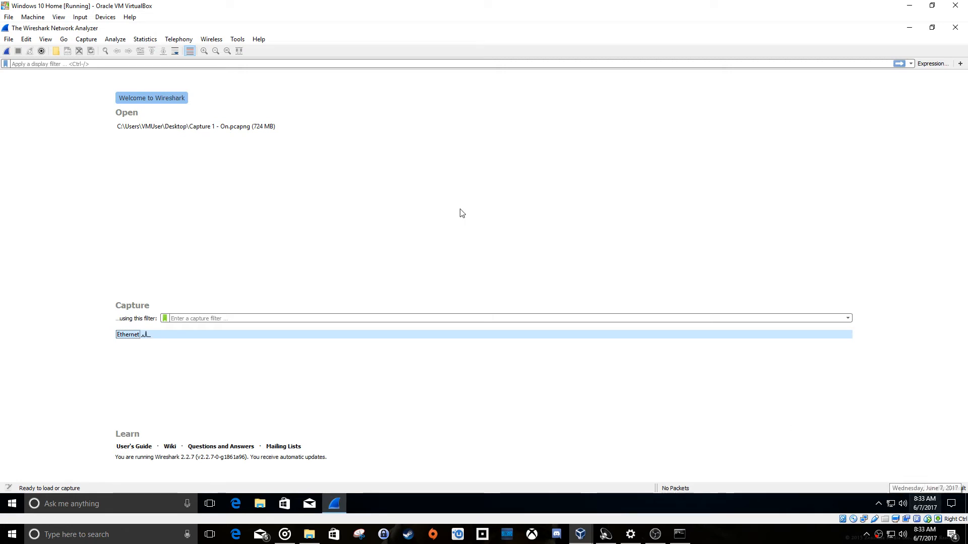
{"action": "left_click", "coordinate": [86, 40]}
{"action": "left_click", "coordinate": [133, 157]}
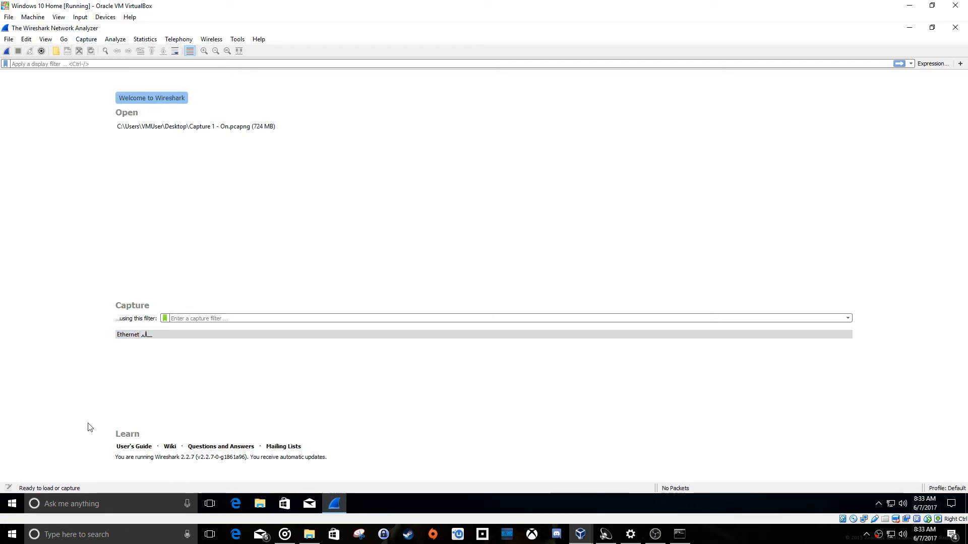
Look through the full apps list in the guest's Start menu for remaining bundled apps.
{"action": "left_click", "coordinate": [12, 503]}
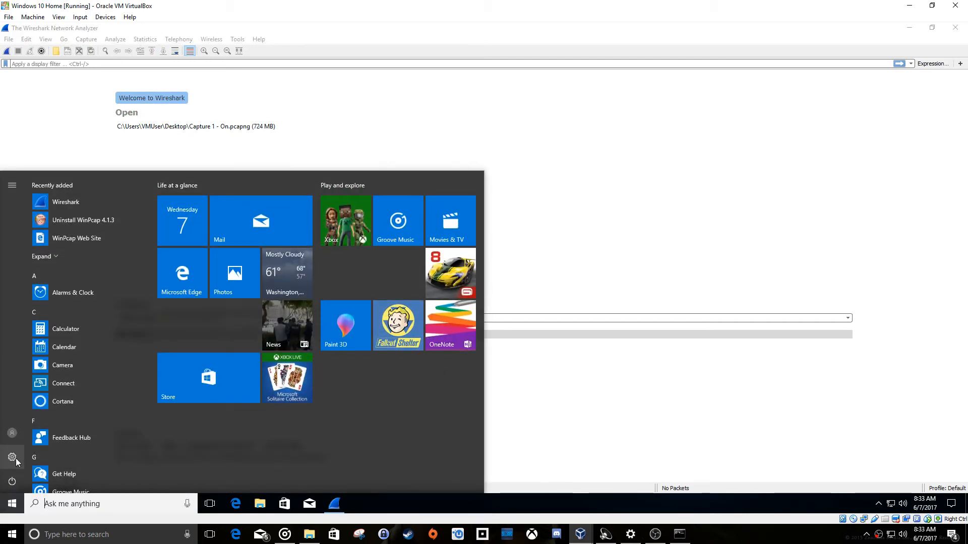
{"action": "scroll", "coordinate": [59, 424], "scroll_direction": "down", "scroll_amount": 5}
{"action": "scroll", "coordinate": [59, 425], "scroll_direction": "down", "scroll_amount": 12}
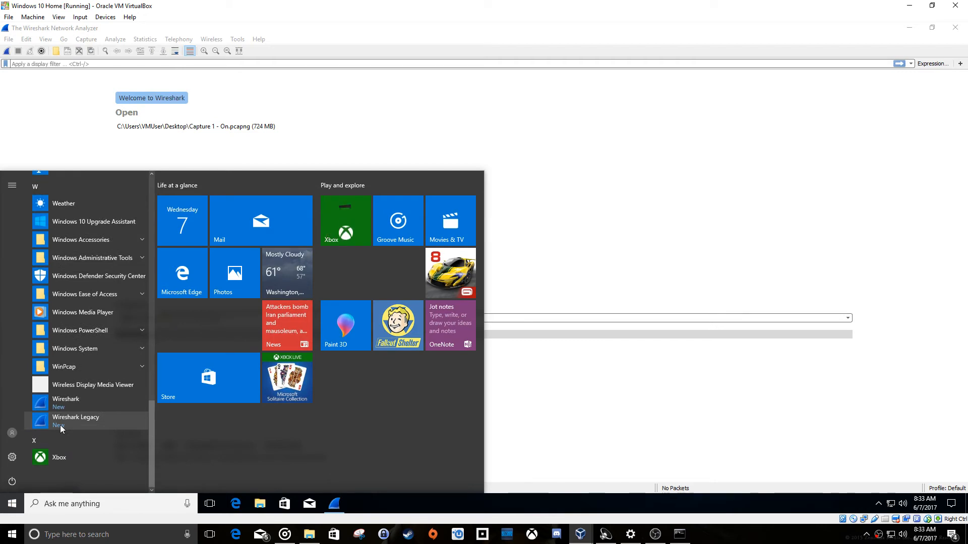
{"action": "scroll", "coordinate": [63, 425], "scroll_direction": "up", "scroll_amount": 17}
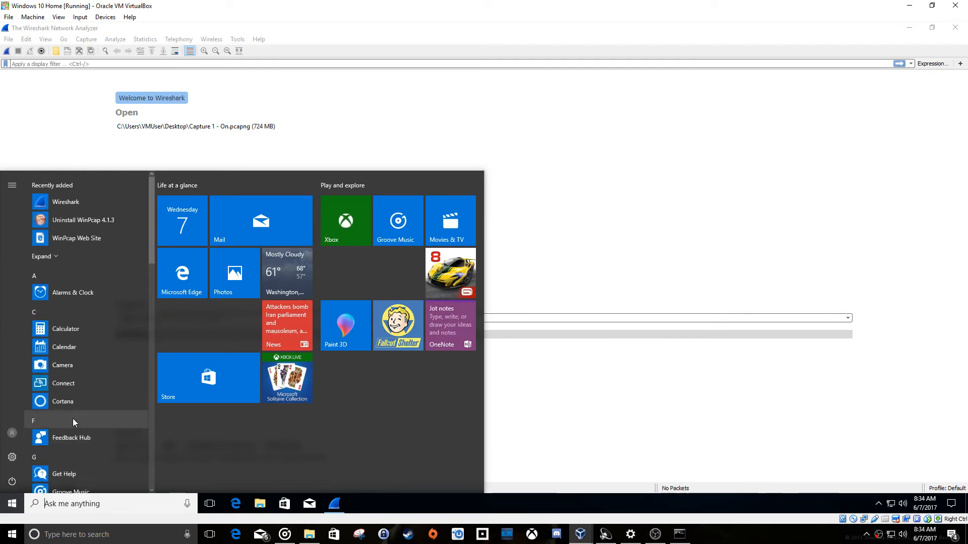
Turn off recording game clips, screenshots and broadcasts using Game bar in the guest's Gaming settings.
{"action": "left_click", "coordinate": [11, 458]}
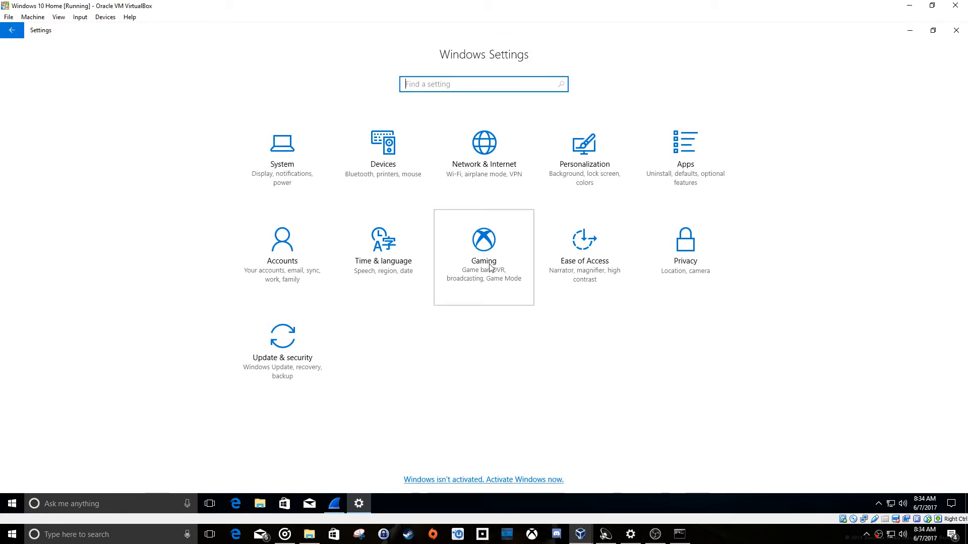
{"action": "left_click", "coordinate": [464, 297]}
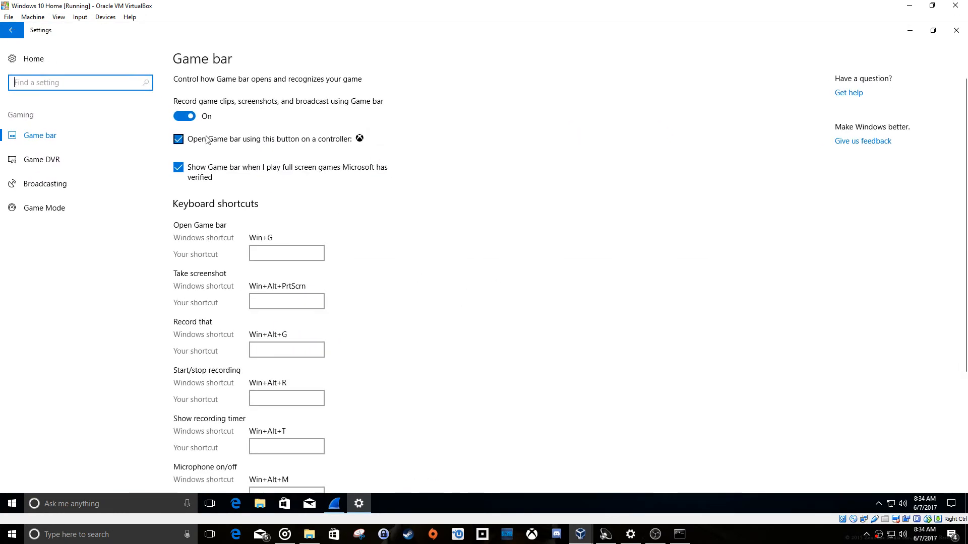
{"action": "left_click", "coordinate": [189, 116]}
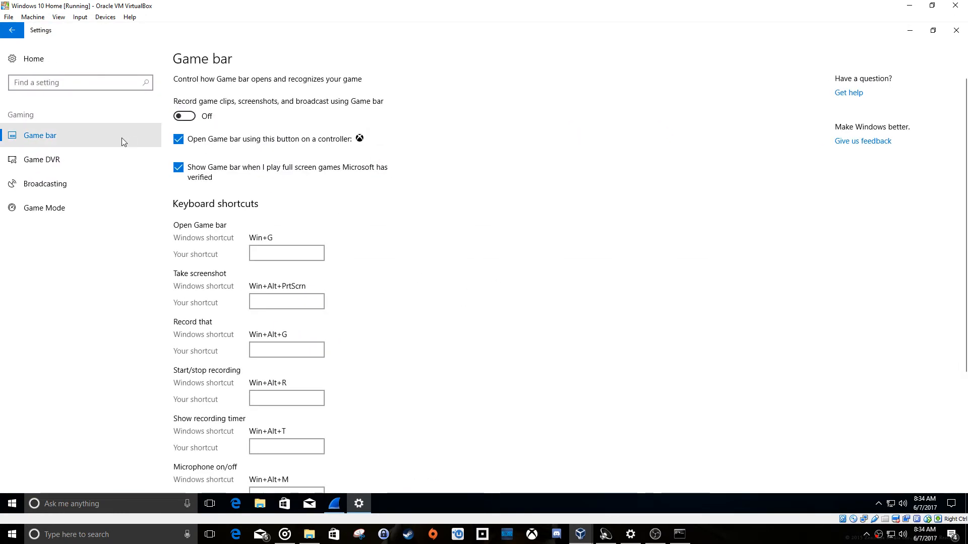
Check the Game DVR and Broadcasting settings, turn off Game Mode and return to the Settings home page.
{"action": "left_click", "coordinate": [80, 163]}
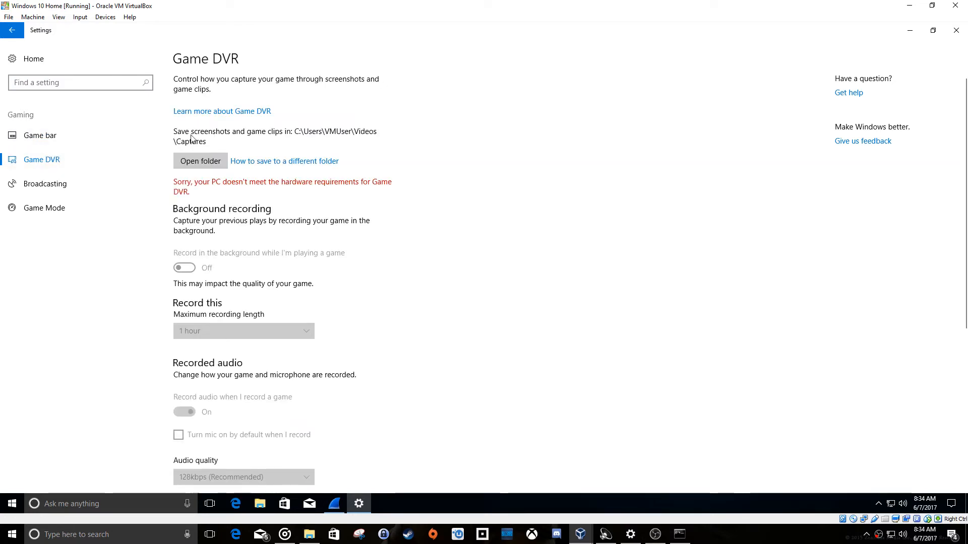
{"action": "left_click", "coordinate": [44, 184]}
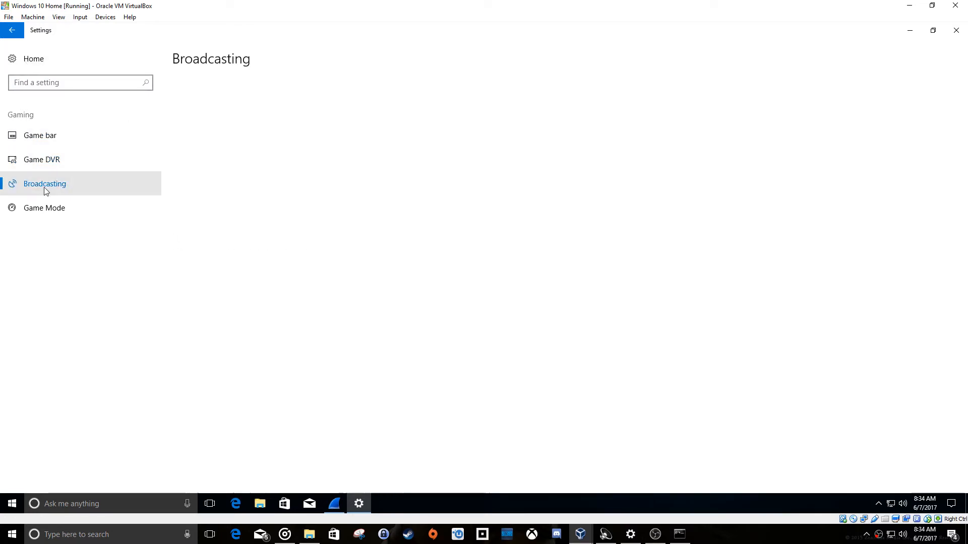
{"action": "left_click", "coordinate": [104, 213]}
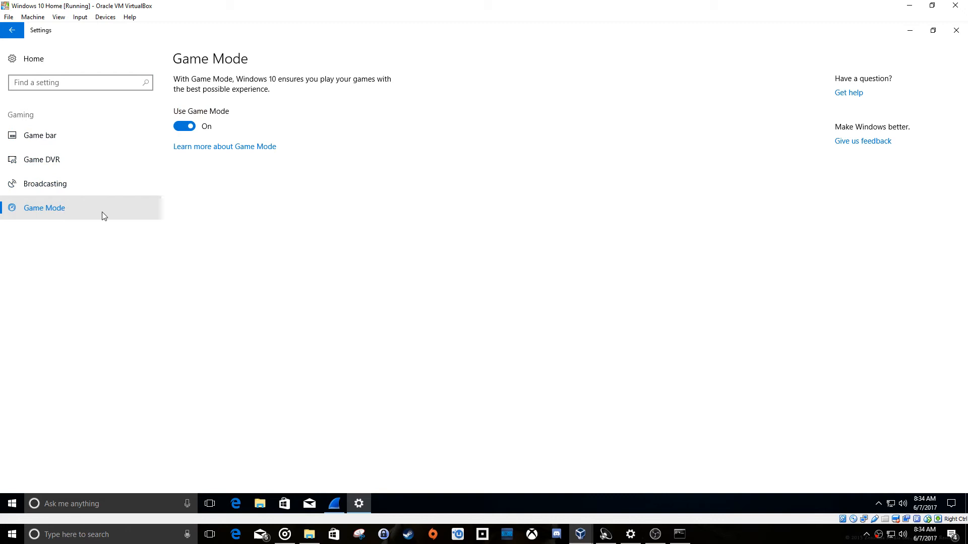
{"action": "left_click", "coordinate": [184, 127]}
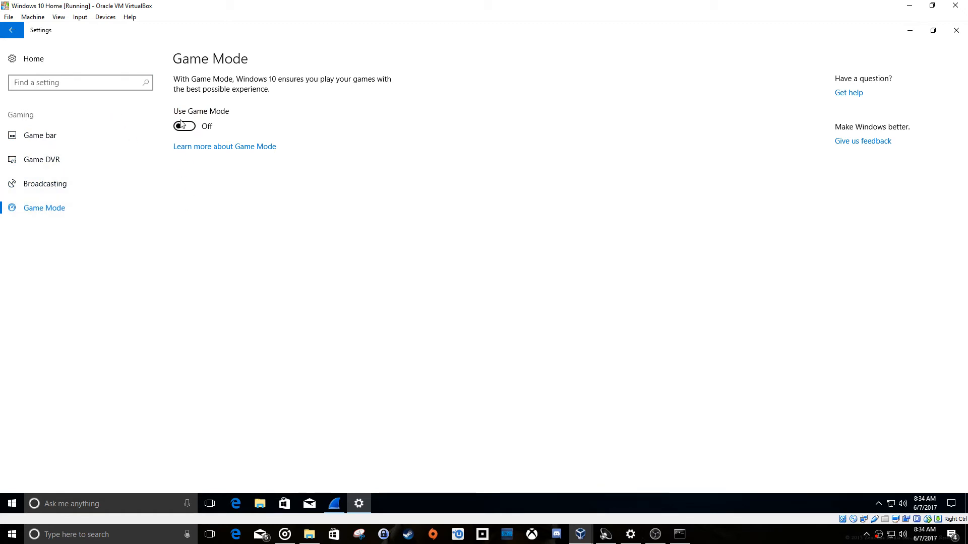
{"action": "left_click", "coordinate": [28, 63]}
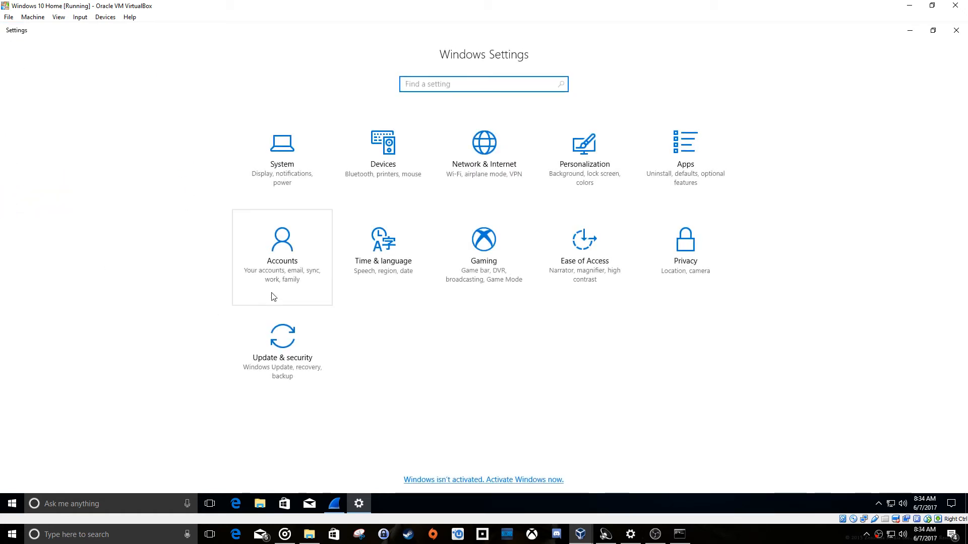
Review the guest's Accounts settings for email, sign-in options, sync and account info, and check the hidden tray icons.
{"action": "left_click", "coordinate": [271, 278]}
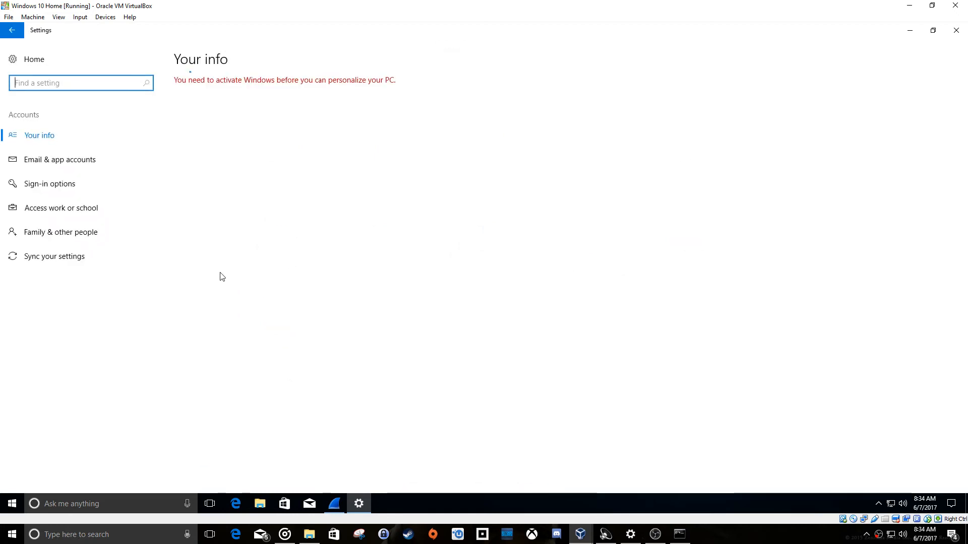
{"action": "left_click", "coordinate": [74, 185]}
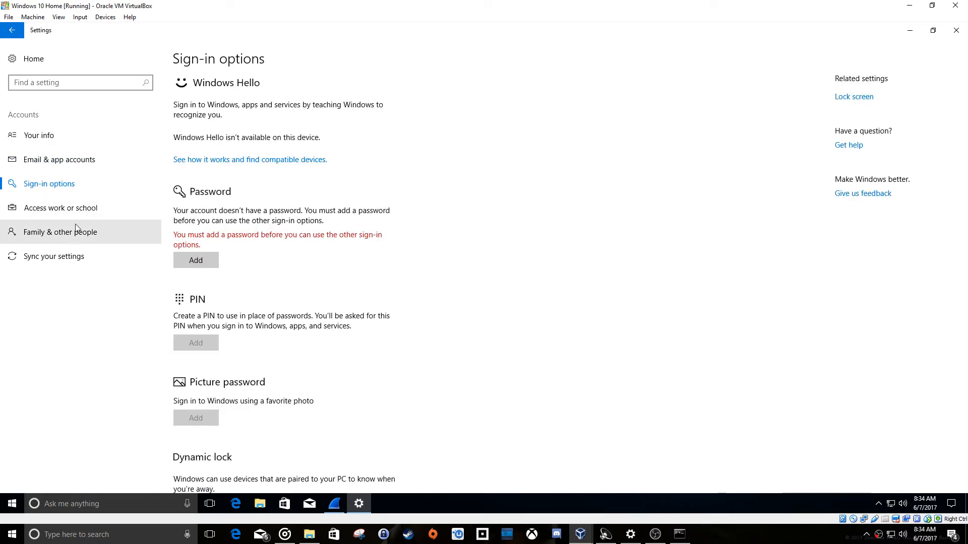
{"action": "left_click", "coordinate": [45, 261]}
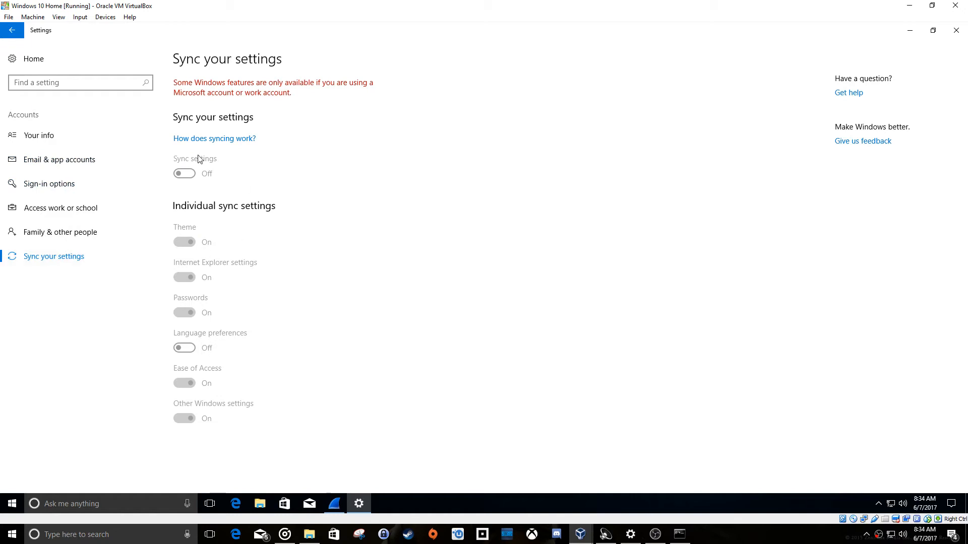
{"action": "left_click", "coordinate": [54, 140]}
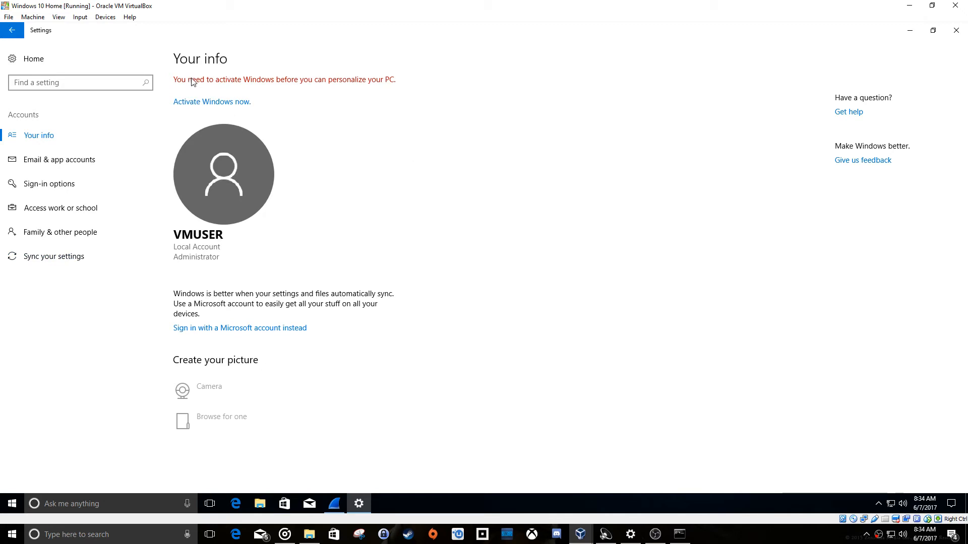
{"action": "left_click", "coordinate": [879, 505]}
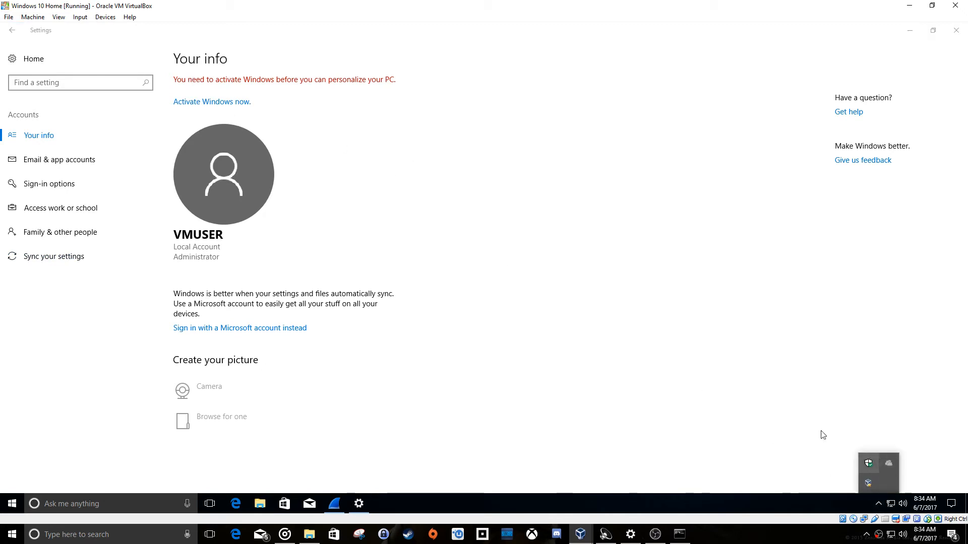
{"action": "left_click", "coordinate": [514, 283]}
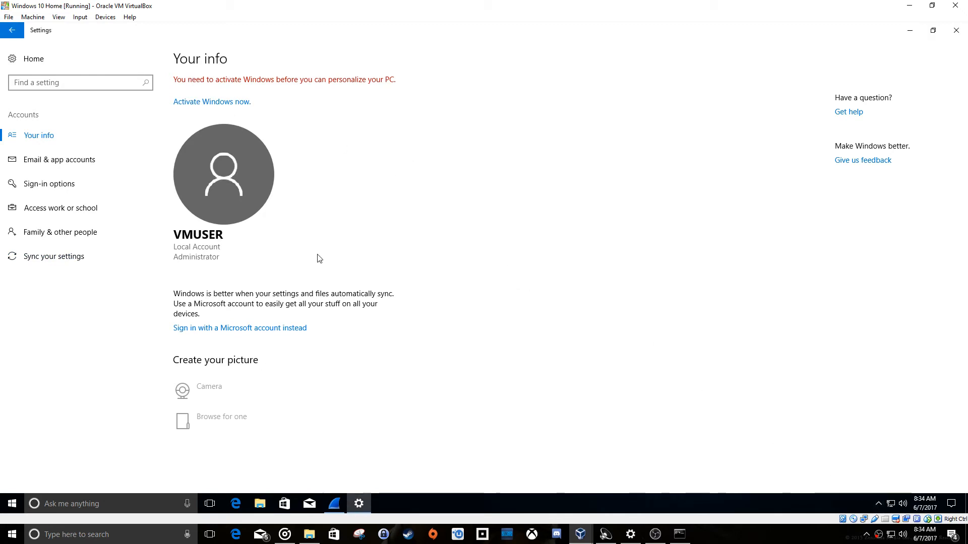
View the Network & Internet status page and close Settings.
{"action": "left_click", "coordinate": [14, 31]}
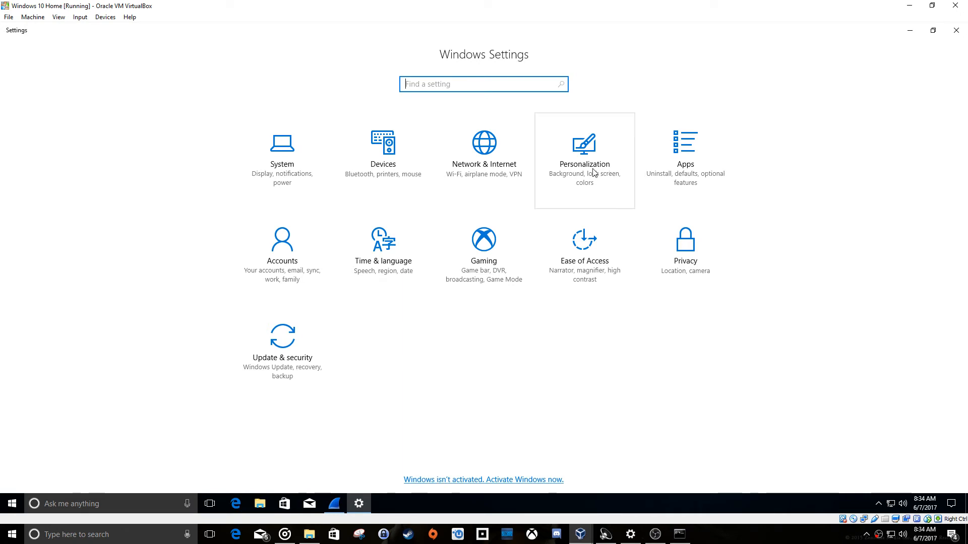
{"action": "left_click", "coordinate": [497, 152]}
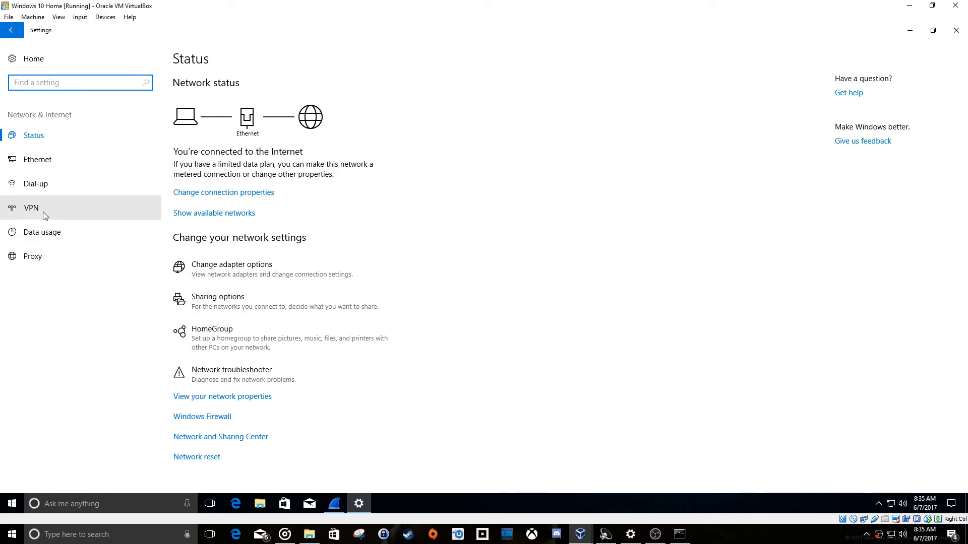
{"action": "left_click", "coordinate": [956, 31]}
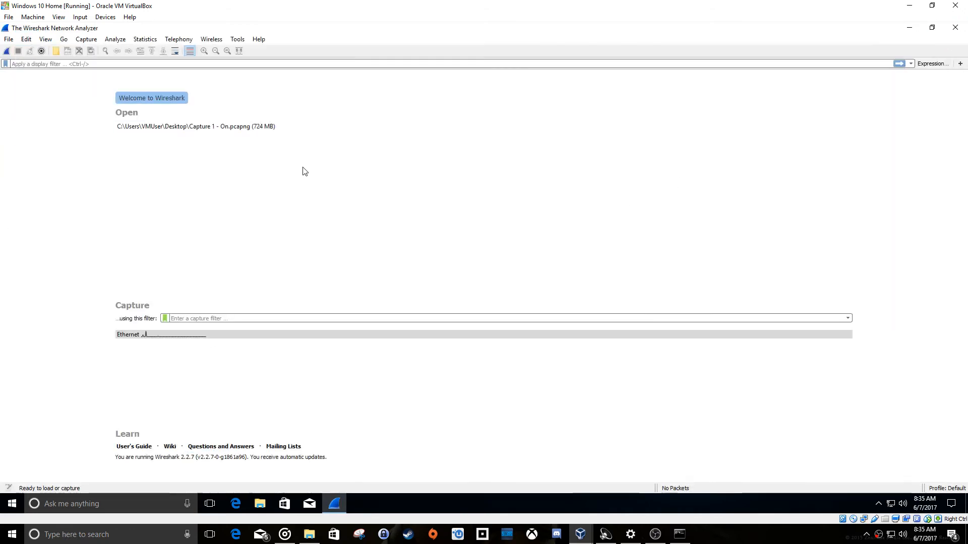
Start a Wireshark capture on the Ethernet interface.
{"action": "left_click", "coordinate": [166, 336]}
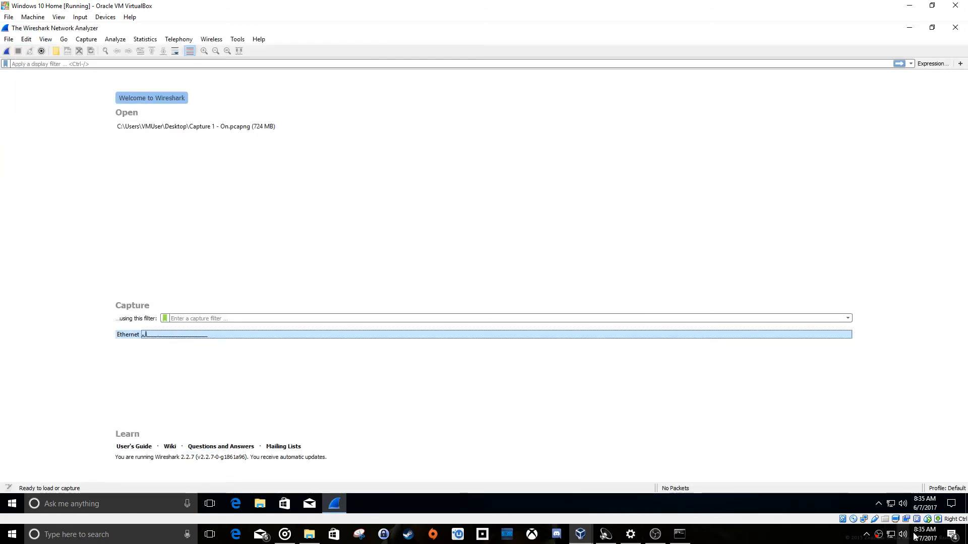
{"action": "left_click", "coordinate": [77, 41]}
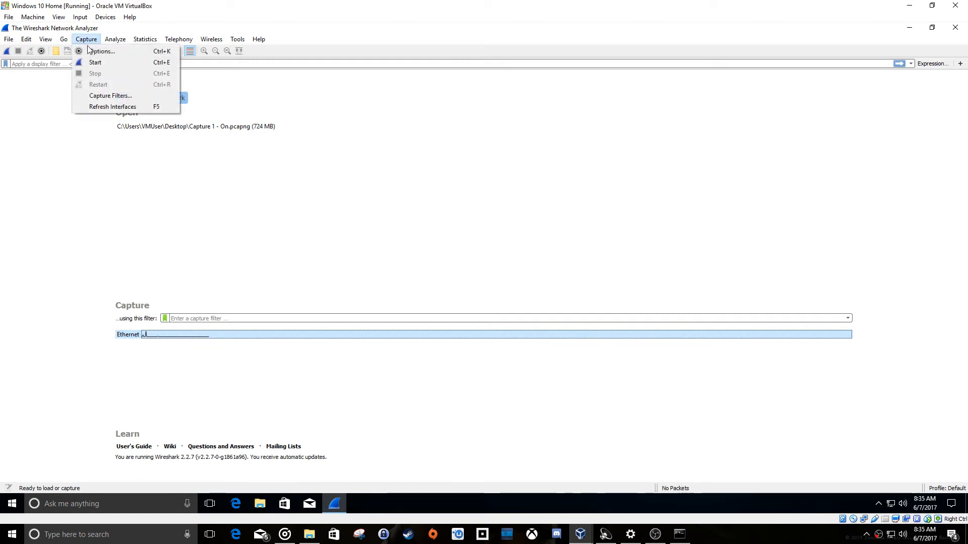
{"action": "left_click", "coordinate": [93, 61]}
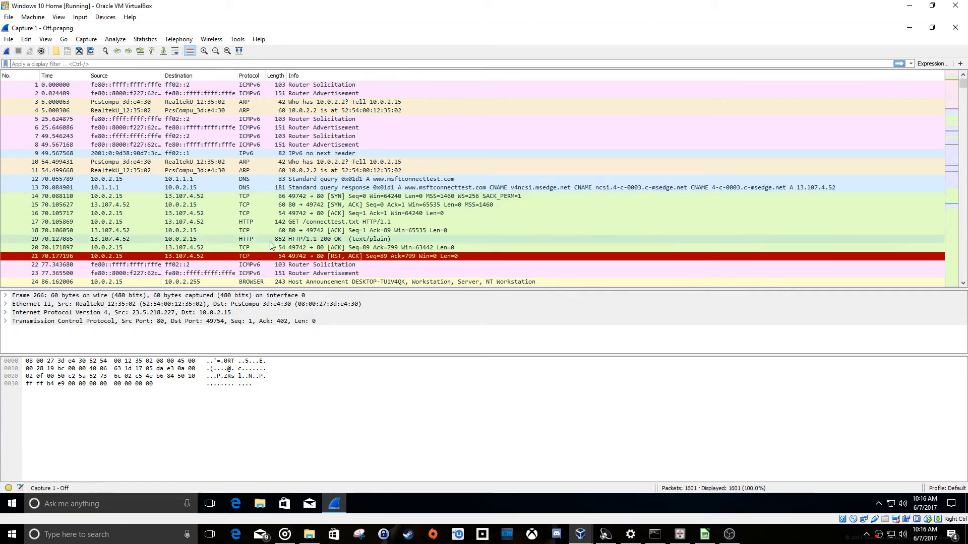
Examine the packets in the Capture 1 - Off file, including the wpad DNS query, a TCP SYN packet and an ARP request.
{"action": "scroll", "coordinate": [341, 196], "scroll_direction": "down", "scroll_amount": 14}
{"action": "scroll", "coordinate": [342, 197], "scroll_direction": "down", "scroll_amount": 9}
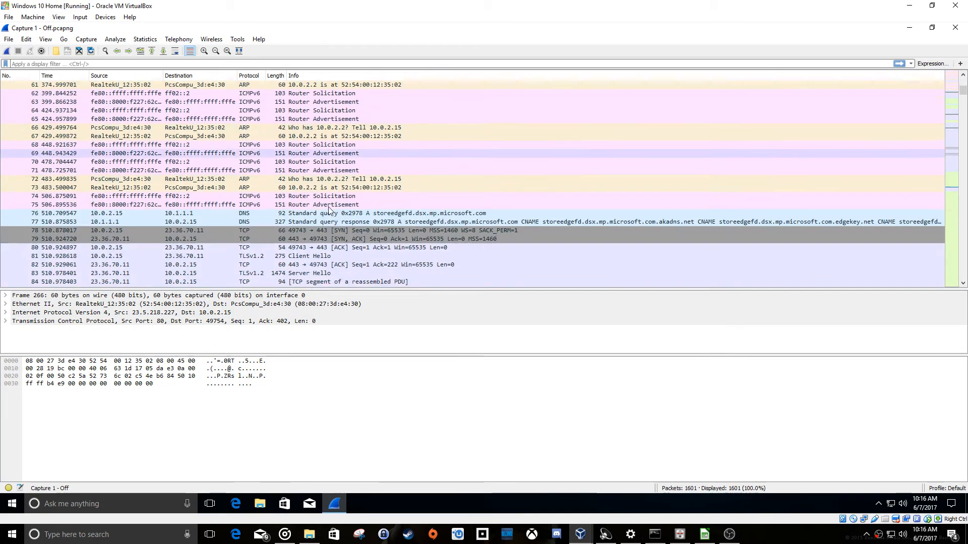
{"action": "scroll", "coordinate": [345, 202], "scroll_direction": "up", "scroll_amount": 7}
{"action": "left_click", "coordinate": [356, 146]}
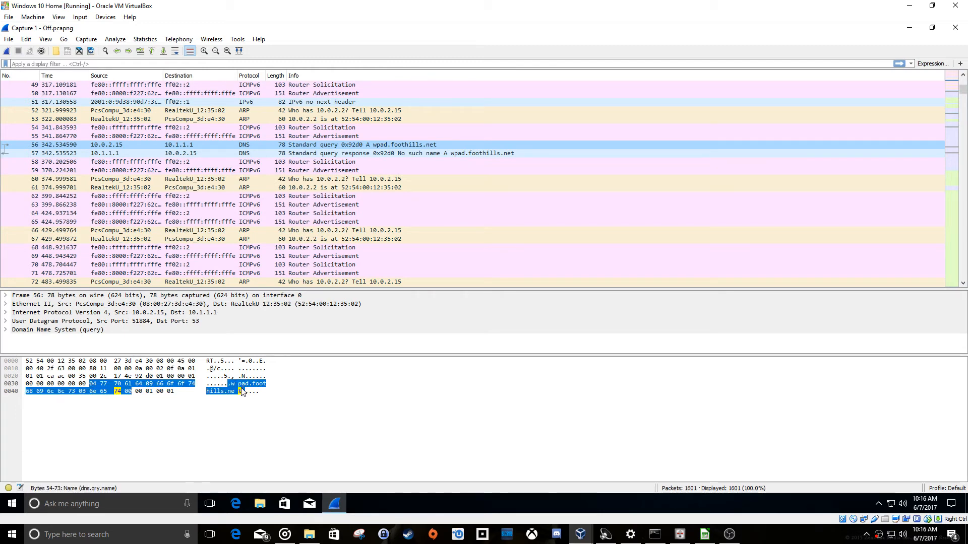
{"action": "scroll", "coordinate": [239, 206], "scroll_direction": "up", "scroll_amount": 15}
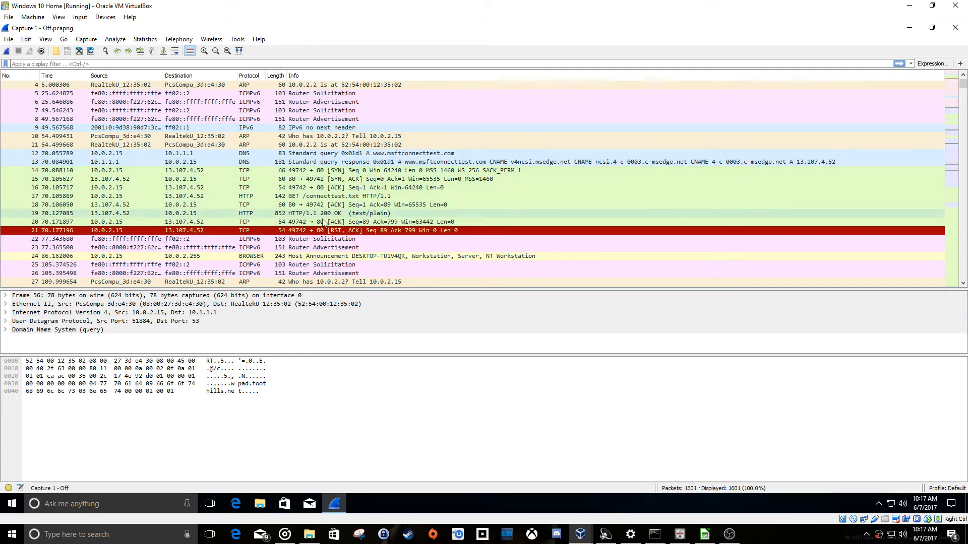
{"action": "left_click", "coordinate": [368, 172]}
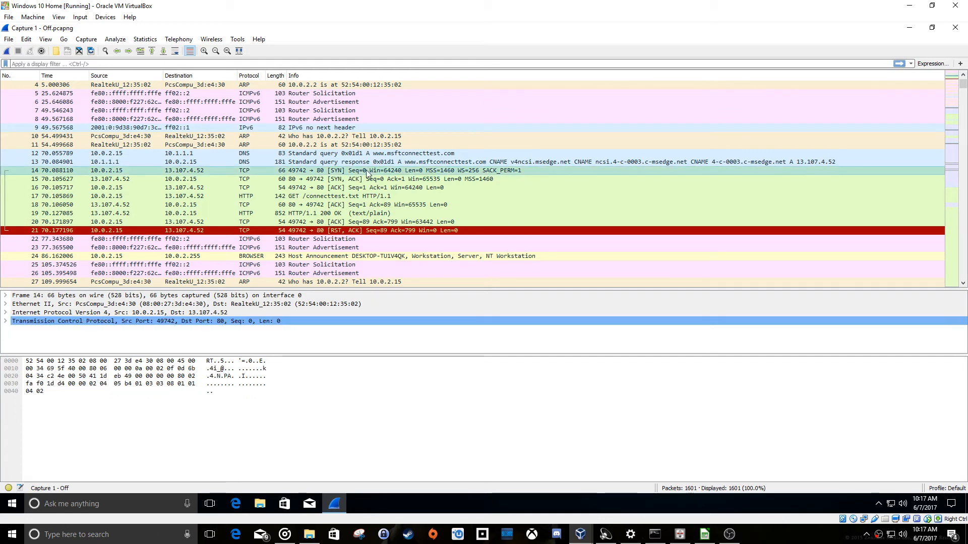
{"action": "left_click", "coordinate": [317, 136]}
{"action": "scroll", "coordinate": [318, 141], "scroll_direction": "up", "scroll_amount": 1}
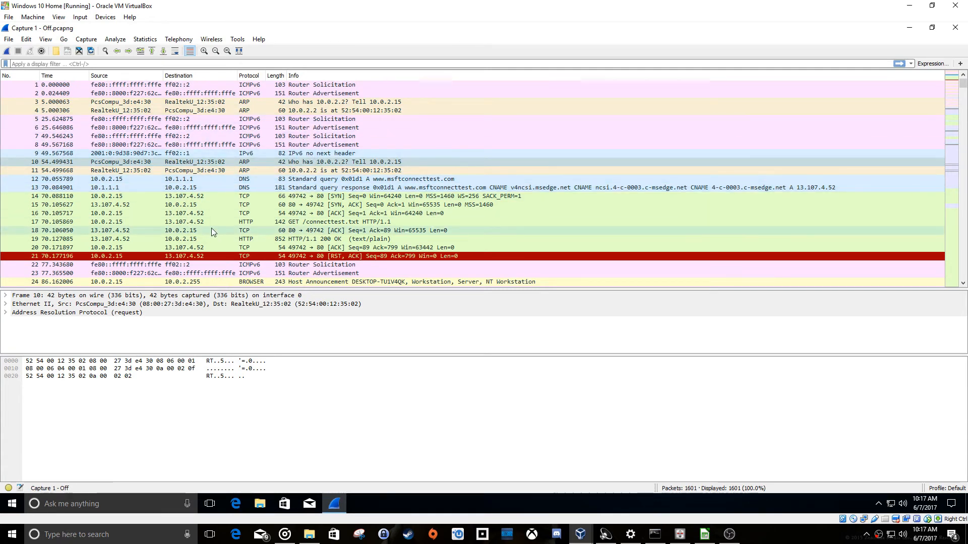
{"action": "scroll", "coordinate": [211, 228], "scroll_direction": "down", "scroll_amount": 1}
Review the guest's Privacy settings for General, Location, Camera, Microphone, Notifications, Speech, inking, & typing and Account info, then close Settings.
{"action": "left_click", "coordinate": [12, 506]}
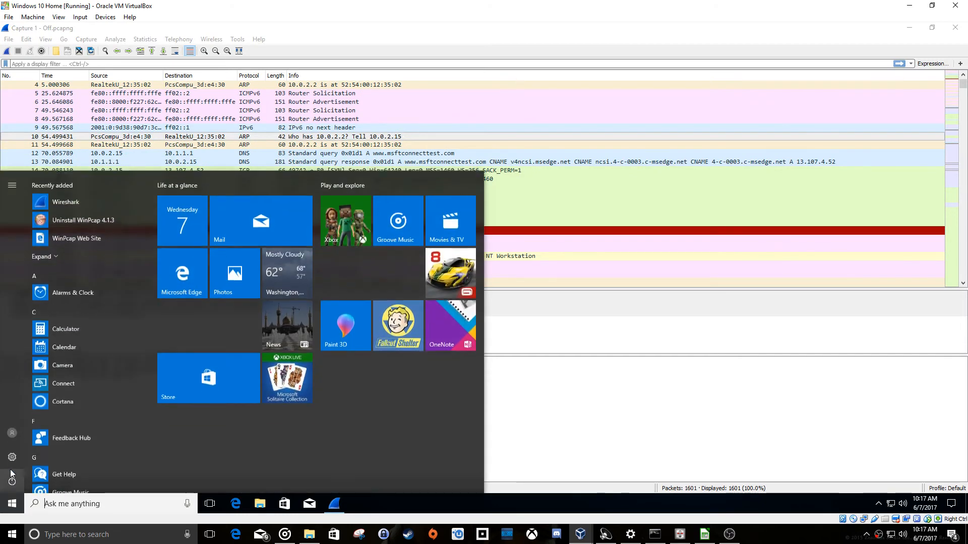
{"action": "left_click", "coordinate": [11, 460]}
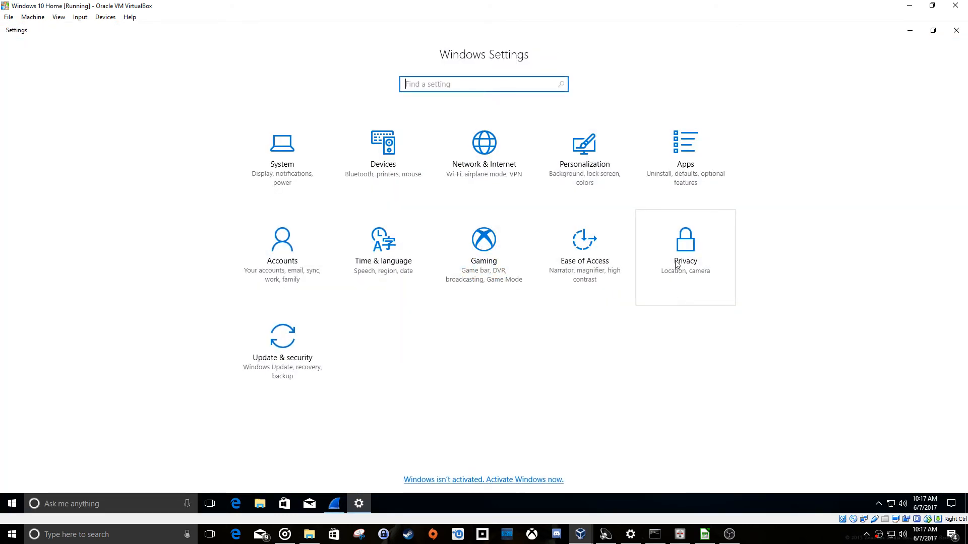
{"action": "left_click", "coordinate": [677, 265]}
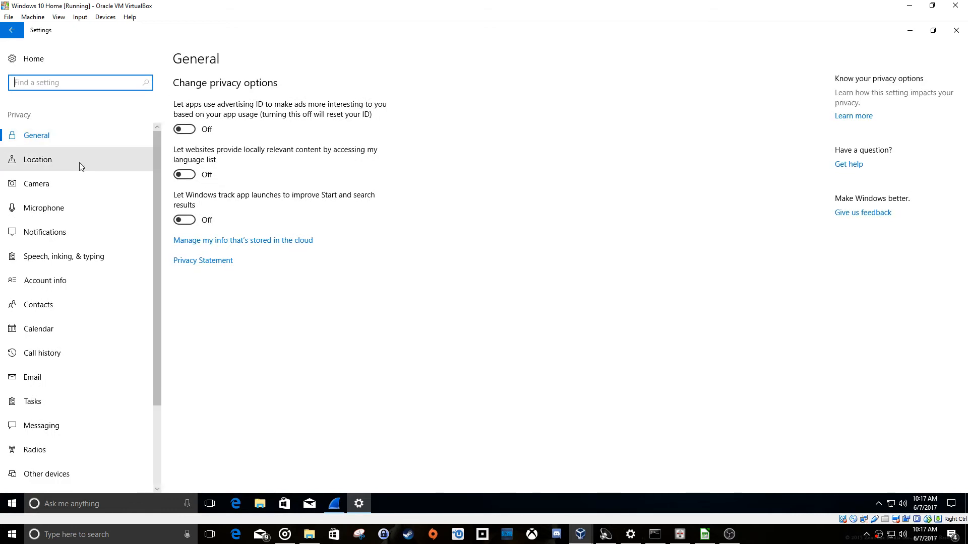
{"action": "left_click", "coordinate": [79, 163]}
{"action": "left_click", "coordinate": [80, 188]}
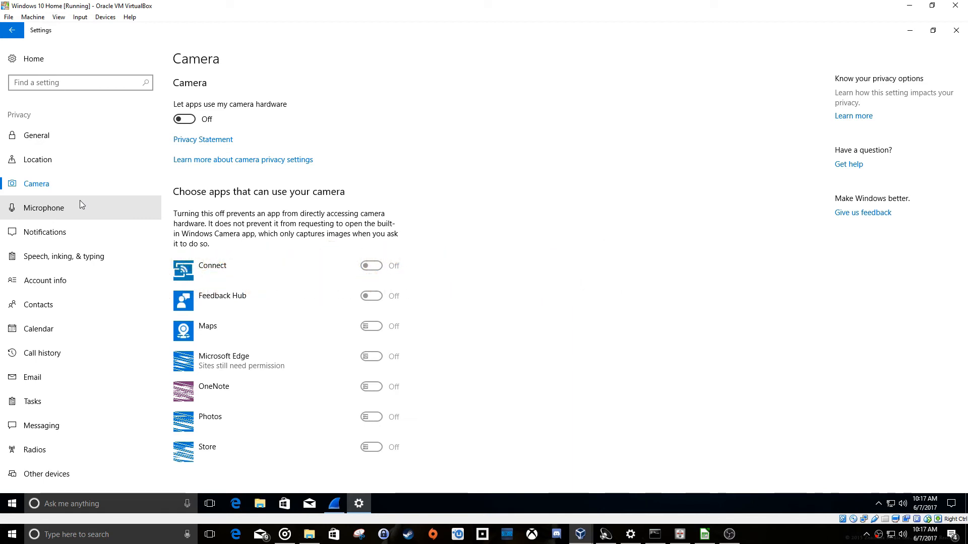
{"action": "left_click", "coordinate": [104, 211]}
{"action": "left_click", "coordinate": [105, 229]}
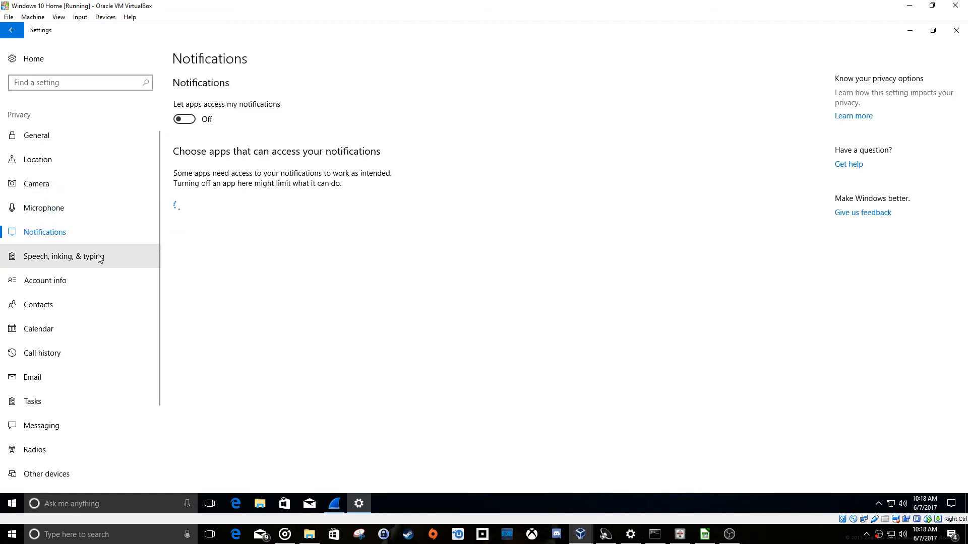
{"action": "left_click", "coordinate": [101, 257]}
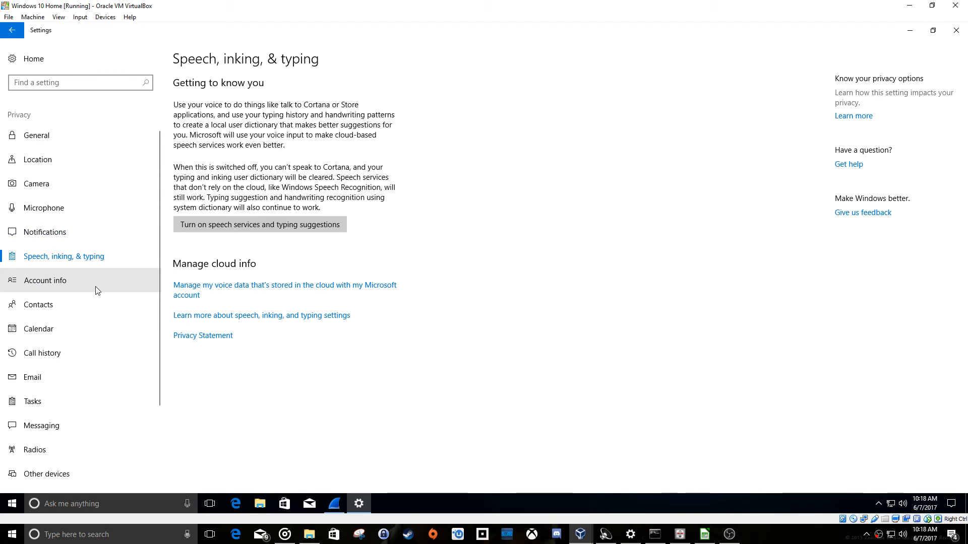
{"action": "left_click", "coordinate": [96, 291]}
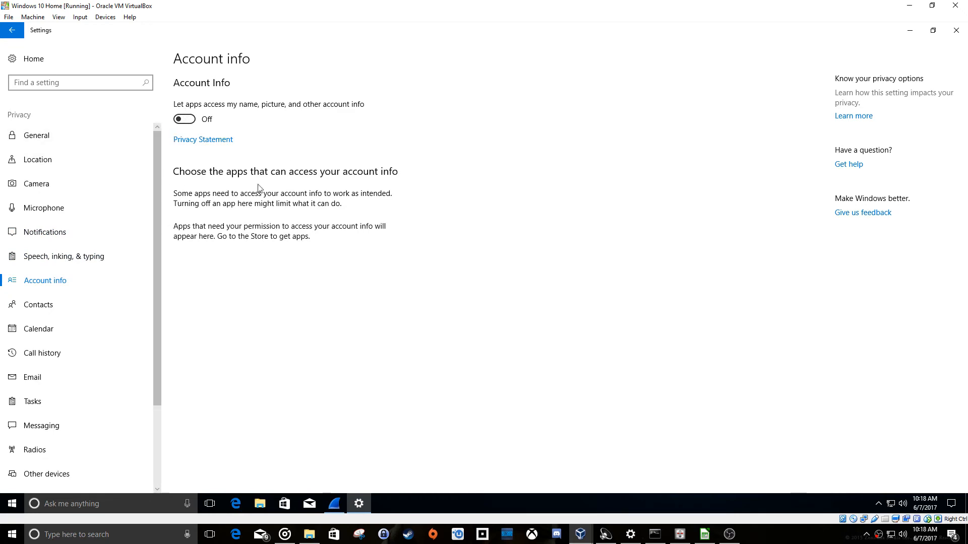
{"action": "left_click", "coordinate": [957, 37]}
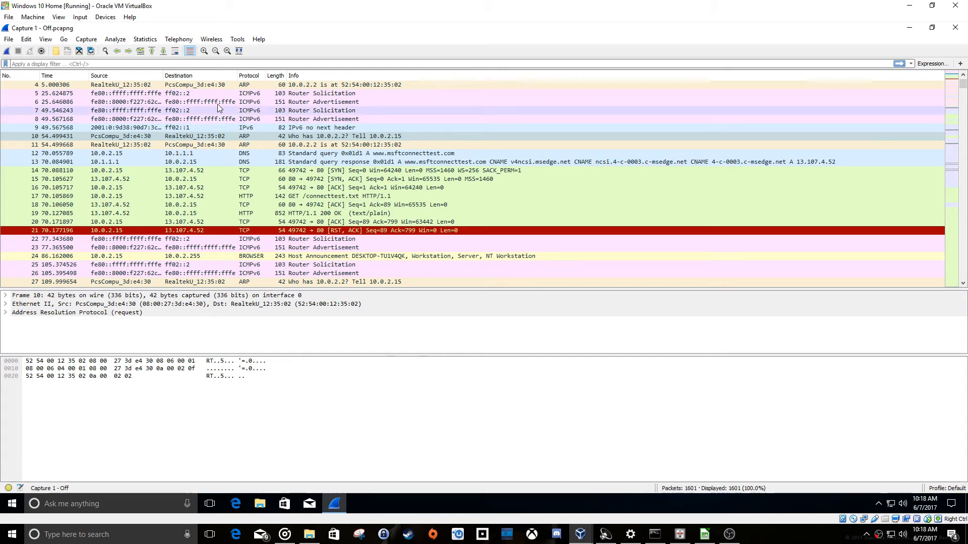
View the saved display filters and the list of enabled protocols, closing both dialogs without changes.
{"action": "left_click", "coordinate": [86, 39]}
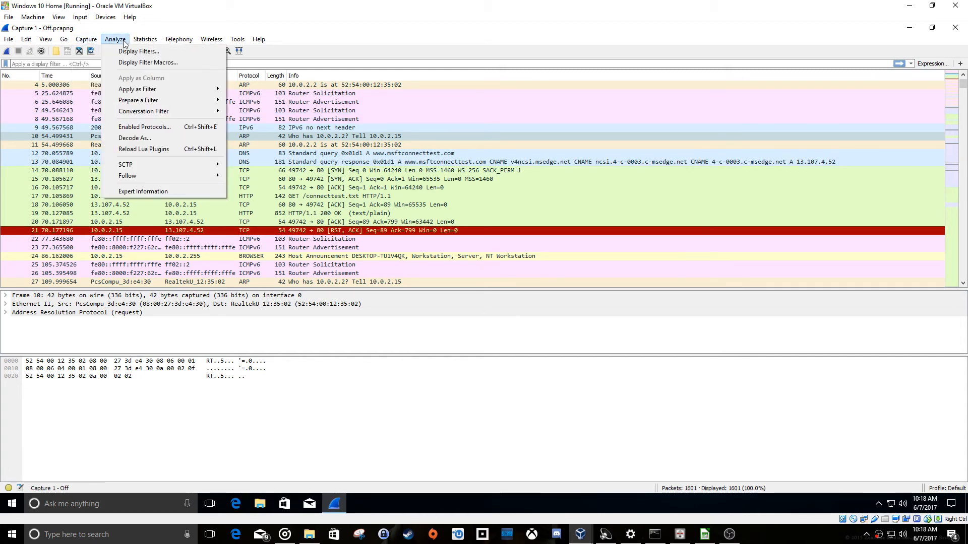
{"action": "left_click", "coordinate": [120, 52]}
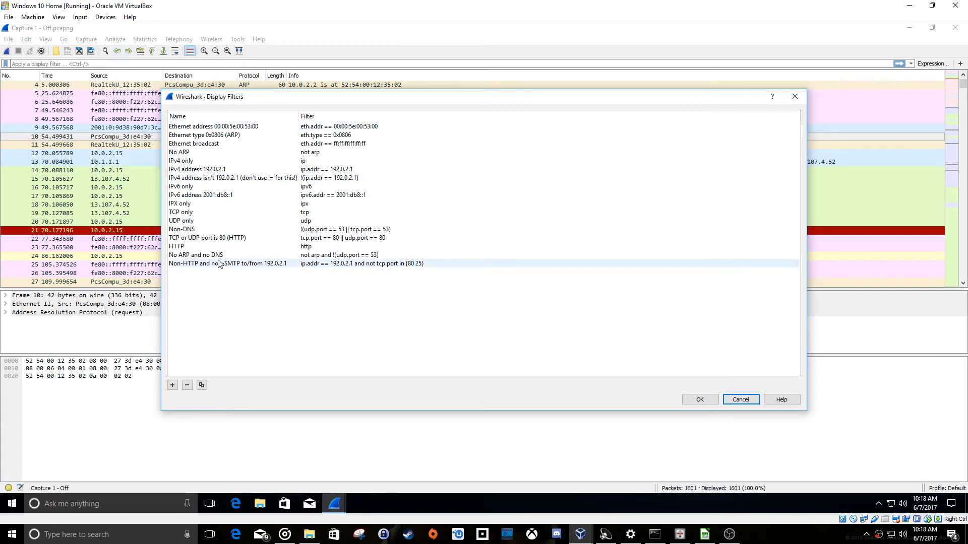
{"action": "left_click", "coordinate": [750, 400]}
{"action": "left_click", "coordinate": [115, 39]}
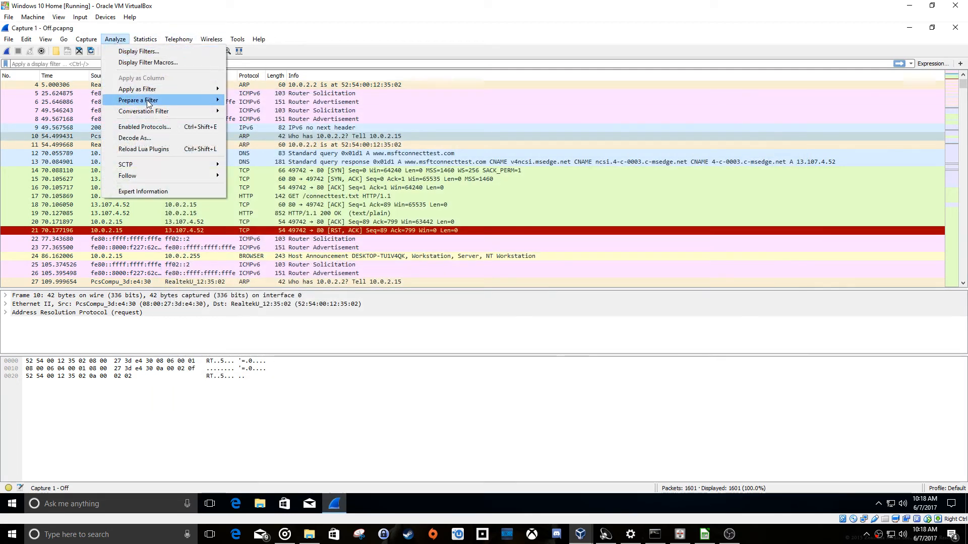
{"action": "left_click", "coordinate": [156, 129]}
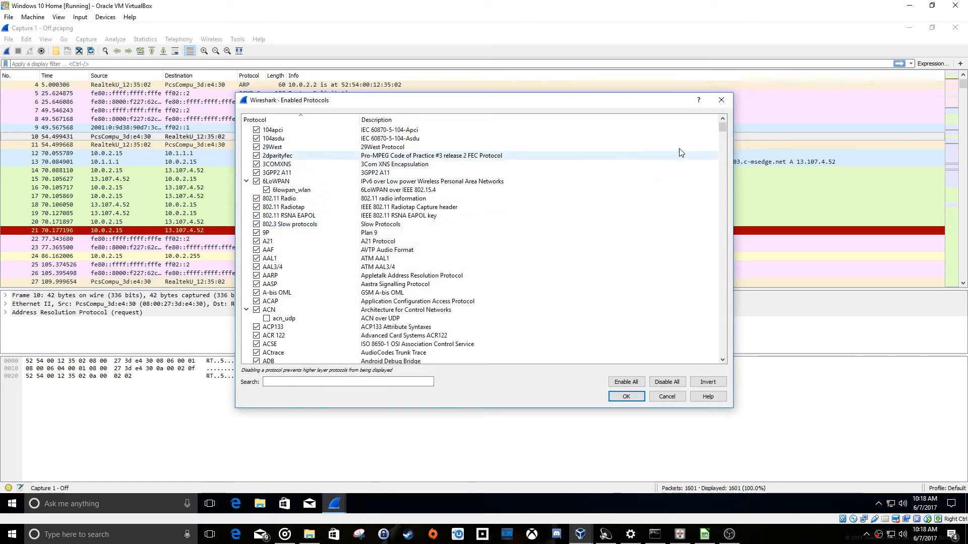
{"action": "left_click_drag", "start_coordinate": [720, 129], "coordinate": [719, 371]}
{"action": "left_click", "coordinate": [666, 395]}
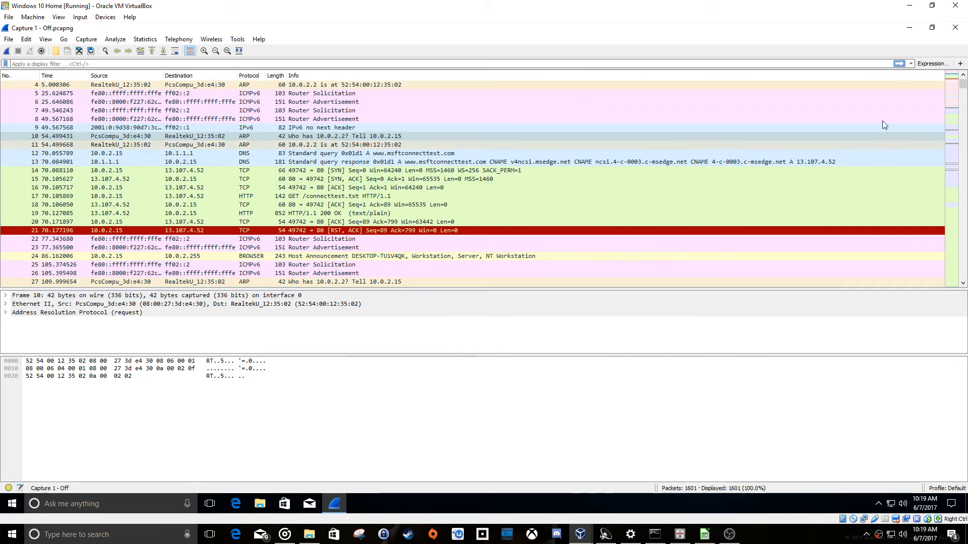
{"action": "scroll", "coordinate": [964, 87], "scroll_direction": "down", "scroll_amount": 1}
{"action": "scroll", "coordinate": [964, 86], "scroll_direction": "up", "scroll_amount": 4}
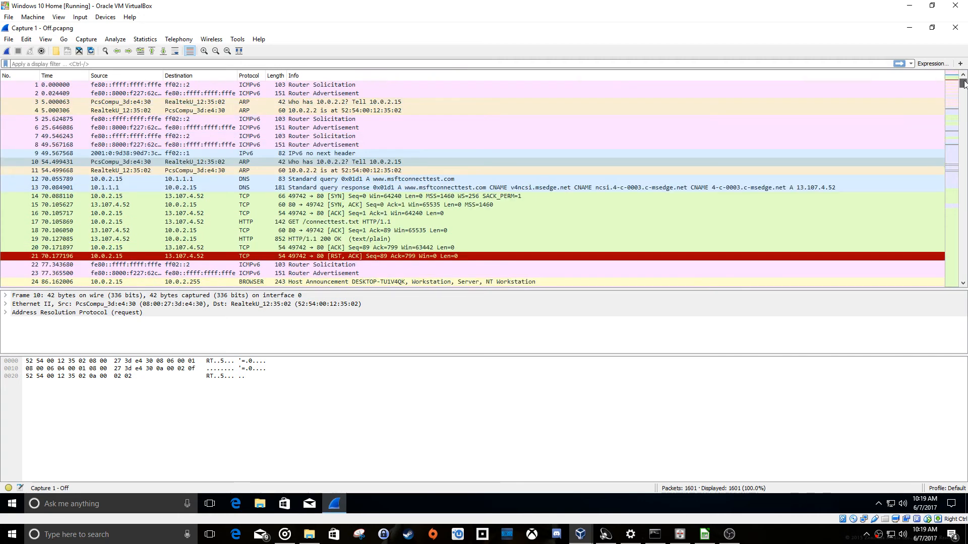
{"action": "left_click", "coordinate": [274, 120]}
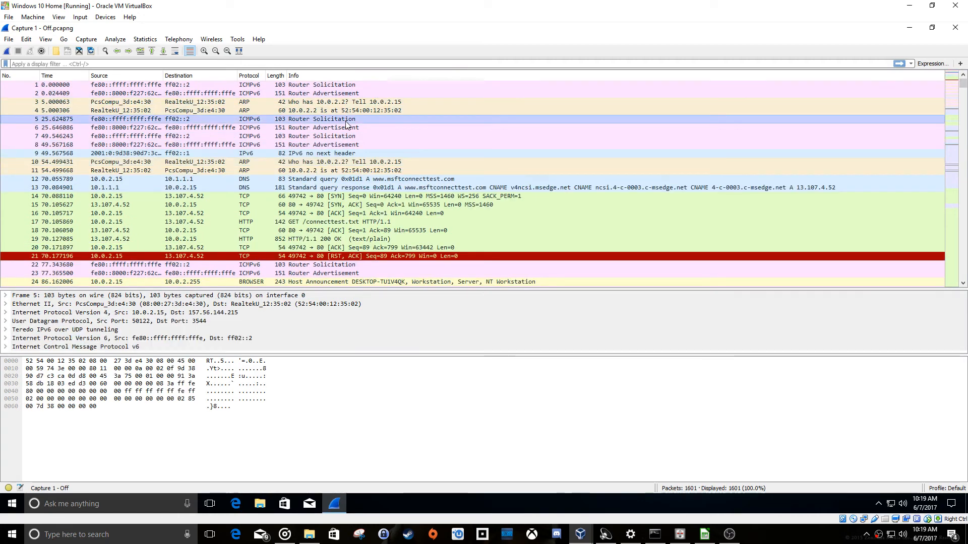
{"action": "left_click", "coordinate": [308, 128]}
{"action": "scroll", "coordinate": [295, 146], "scroll_direction": "down", "scroll_amount": 2}
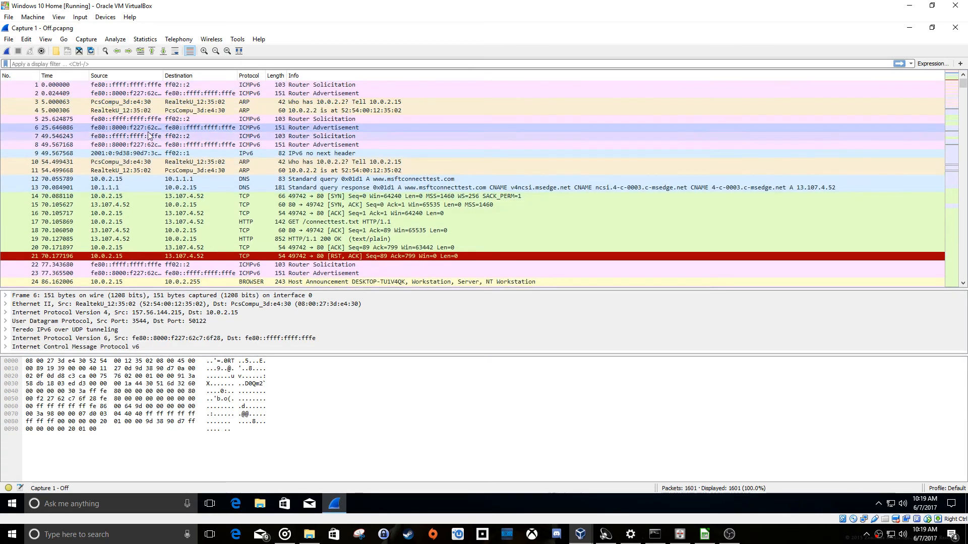
{"action": "scroll", "coordinate": [231, 179], "scroll_direction": "down", "scroll_amount": 4}
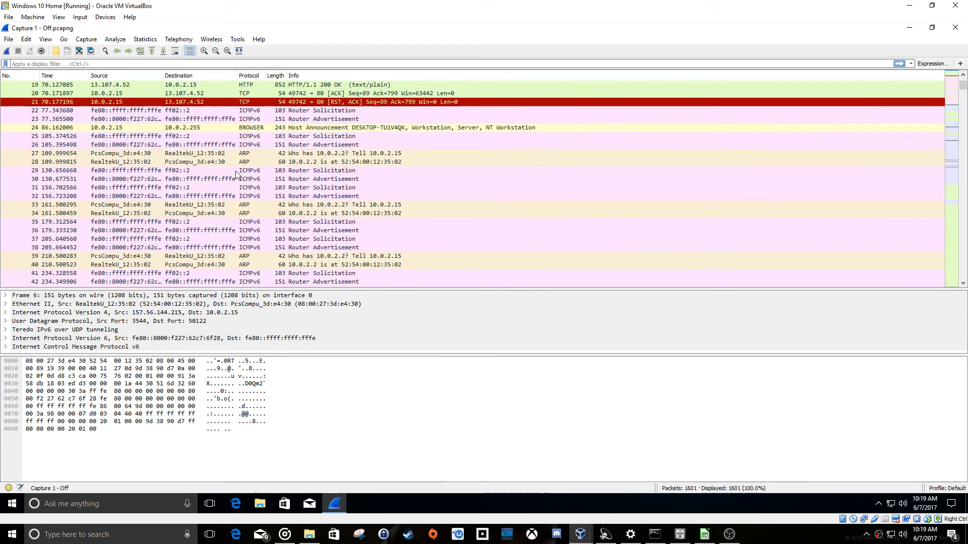
{"action": "scroll", "coordinate": [234, 176], "scroll_direction": "down", "scroll_amount": 2}
{"action": "scroll", "coordinate": [234, 177], "scroll_direction": "down", "scroll_amount": 6}
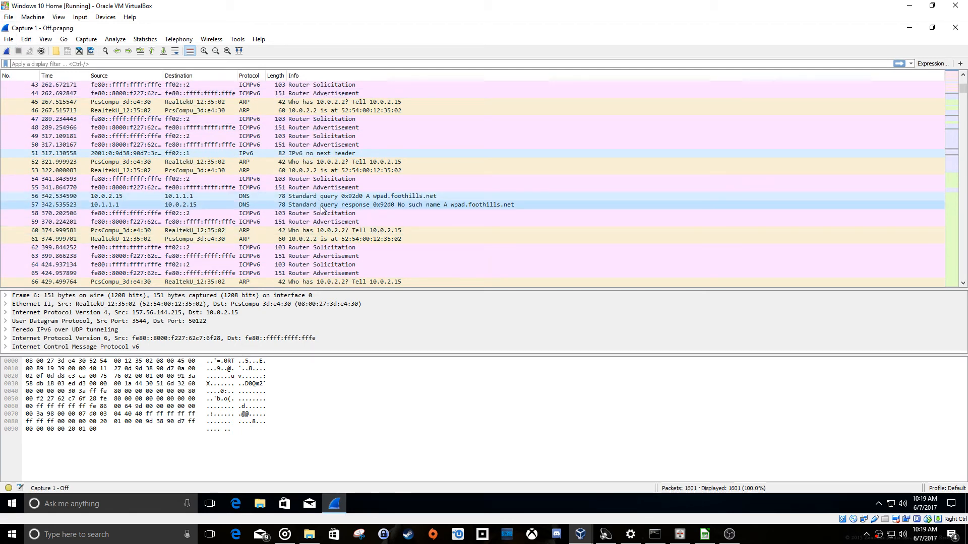
{"action": "scroll", "coordinate": [302, 229], "scroll_direction": "up", "scroll_amount": 9}
{"action": "scroll", "coordinate": [302, 231], "scroll_direction": "up", "scroll_amount": 4}
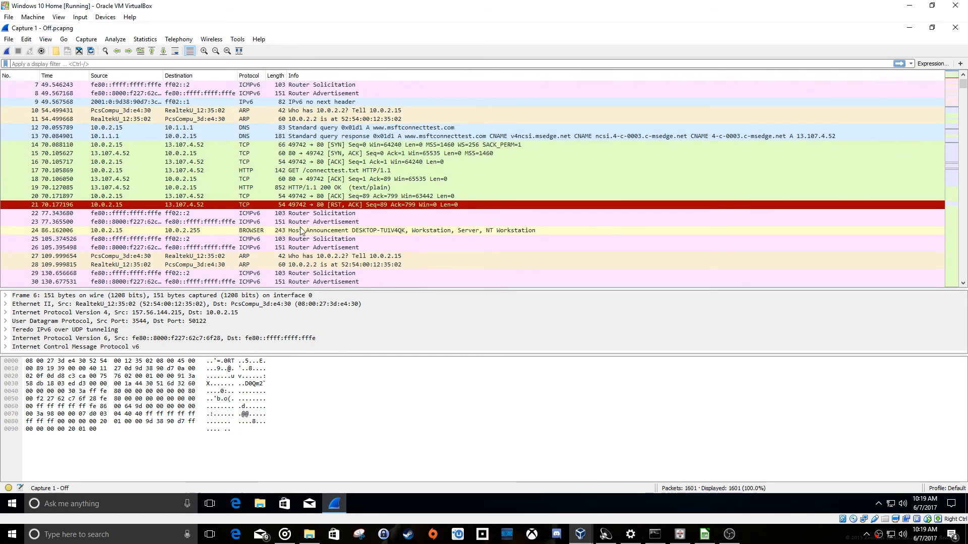
{"action": "scroll", "coordinate": [303, 229], "scroll_direction": "down", "scroll_amount": 7}
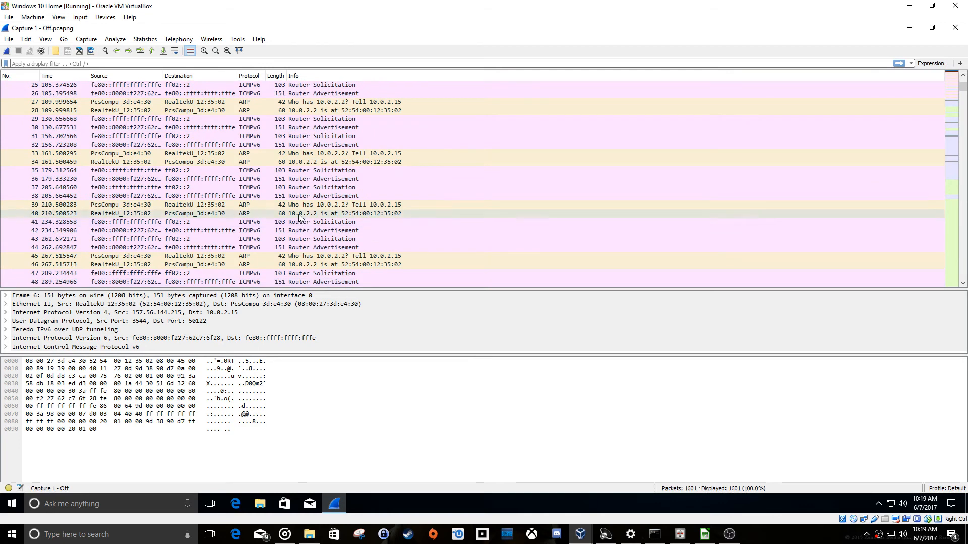
{"action": "scroll", "coordinate": [297, 207], "scroll_direction": "up", "scroll_amount": 8}
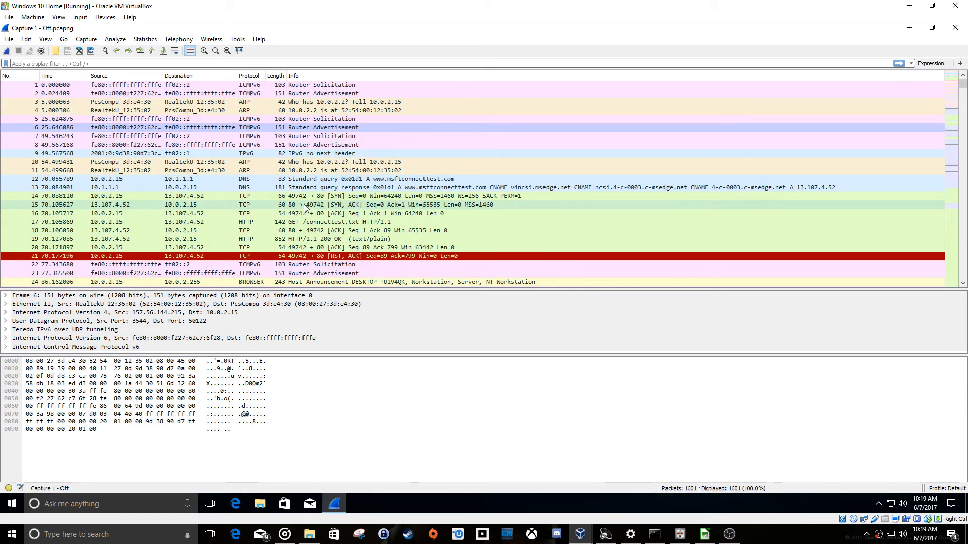
{"action": "scroll", "coordinate": [283, 189], "scroll_direction": "down", "scroll_amount": 1}
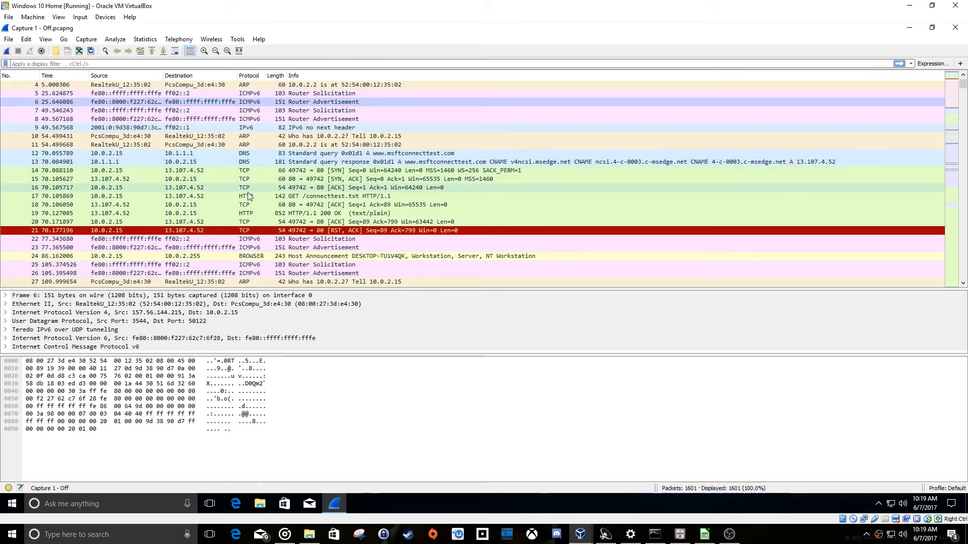
{"action": "scroll", "coordinate": [221, 179], "scroll_direction": "down", "scroll_amount": 2}
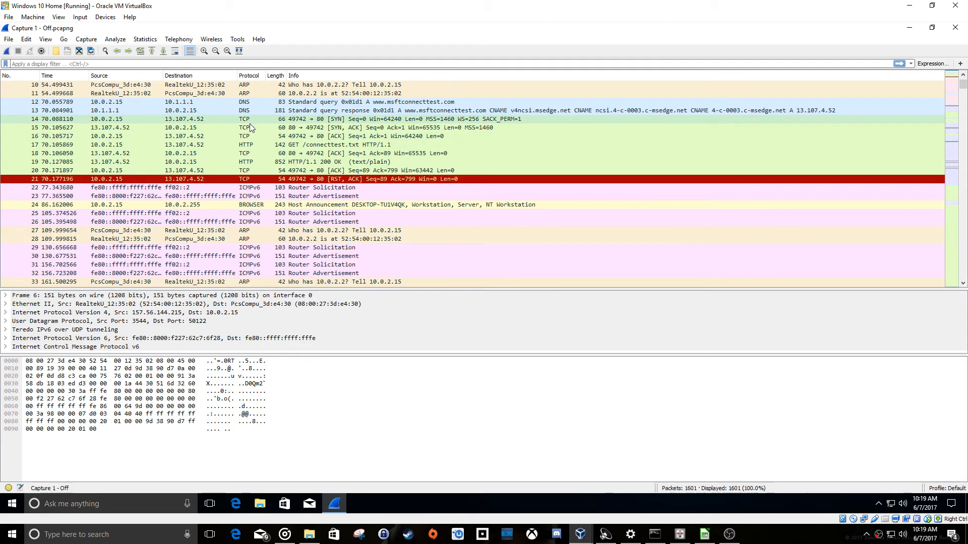
Switch to the LibreOffice Calc sheet of foreign IPs and review the Microsoft Sysinternals entries and the Connection Test note.
{"action": "left_click", "coordinate": [712, 537]}
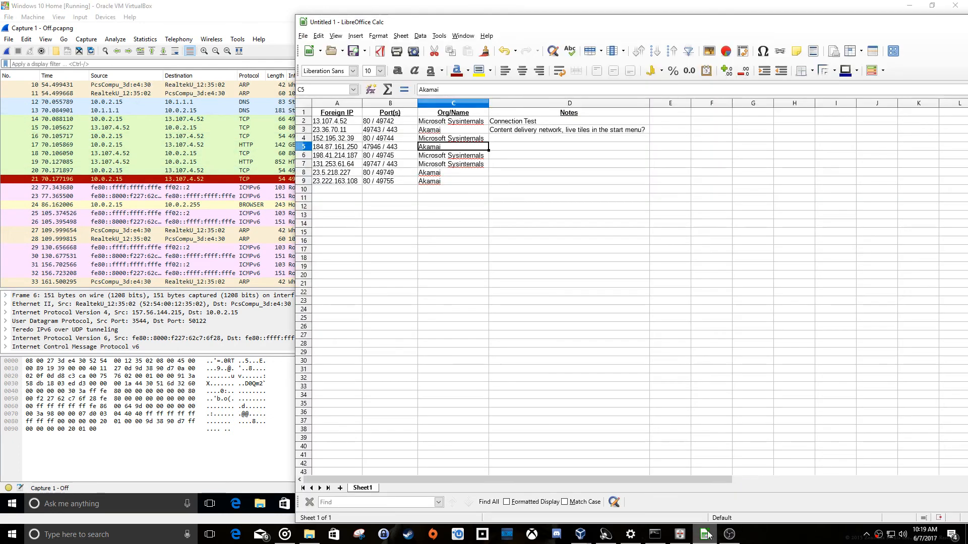
{"action": "left_click", "coordinate": [443, 122]}
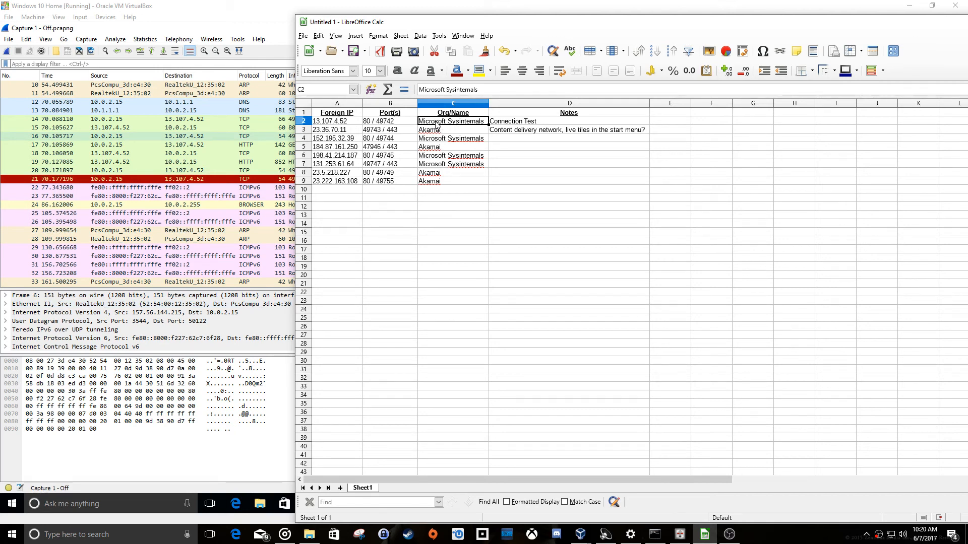
{"action": "left_click", "coordinate": [497, 124]}
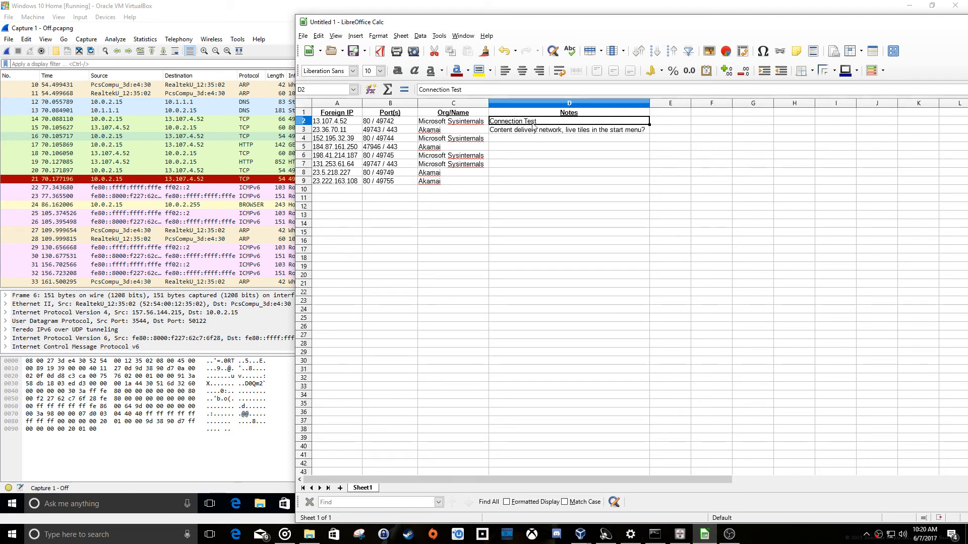
{"action": "left_click", "coordinate": [446, 123]}
{"action": "left_click", "coordinate": [451, 139]}
{"action": "left_click", "coordinate": [458, 156]}
{"action": "left_click", "coordinate": [461, 165]}
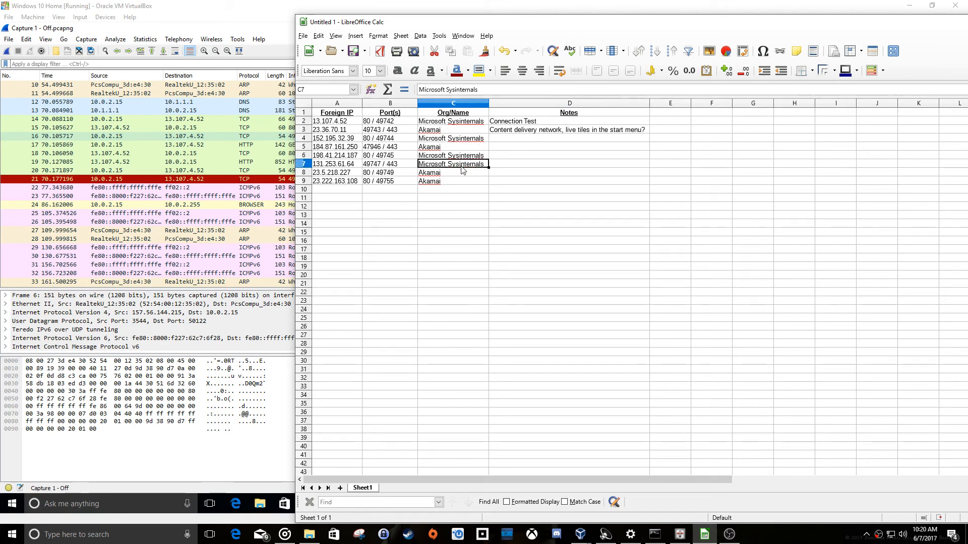
{"action": "left_click", "coordinate": [449, 157]}
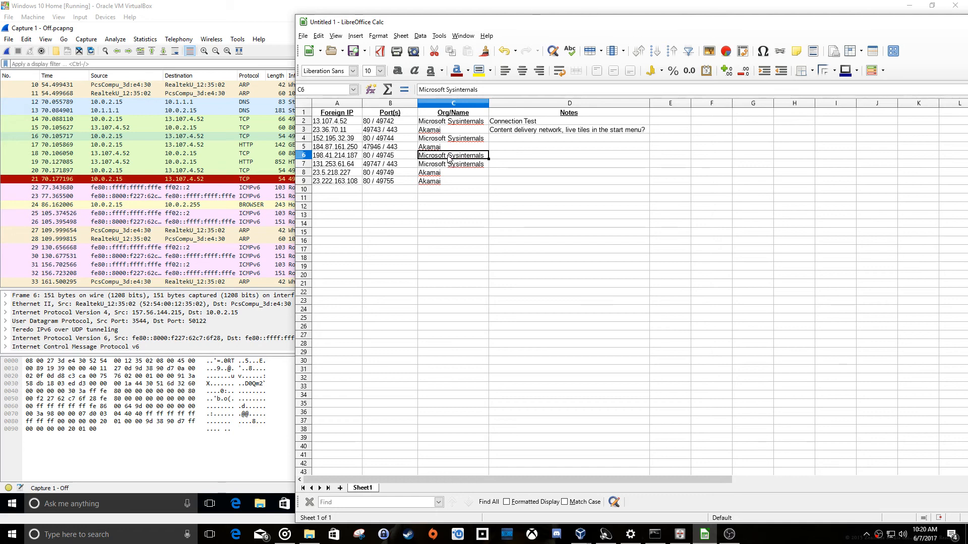
{"action": "left_click", "coordinate": [458, 140]}
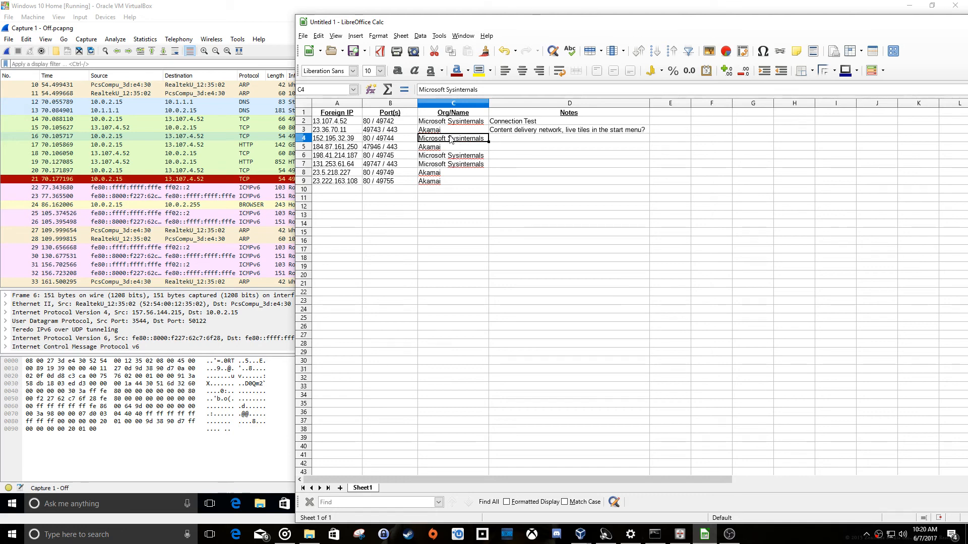
{"action": "left_click", "coordinate": [440, 124]}
Review the Akamai entries in the Org/Name column, from row 3 down to row 9.
{"action": "left_click", "coordinate": [441, 132]}
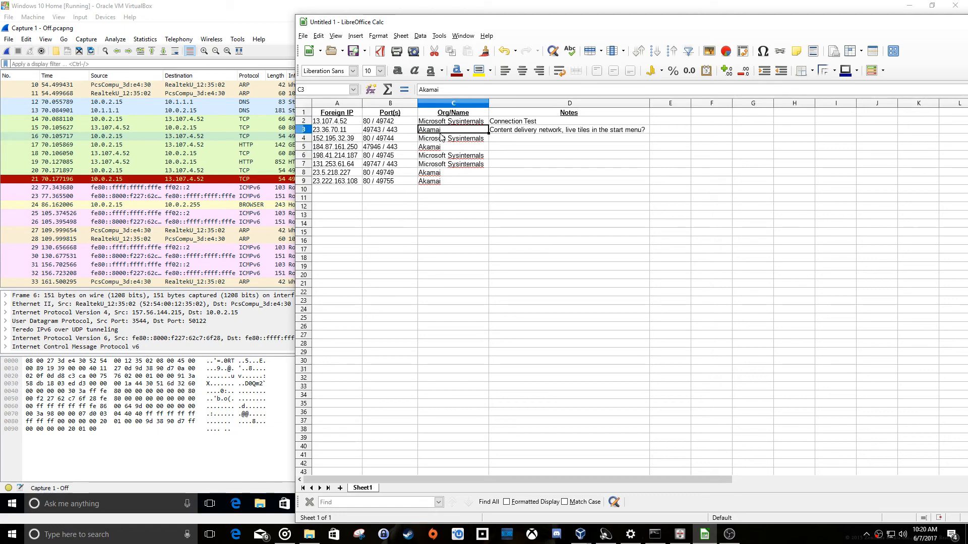
{"action": "left_click", "coordinate": [439, 148]}
{"action": "left_click", "coordinate": [441, 173]}
{"action": "left_click", "coordinate": [441, 182]}
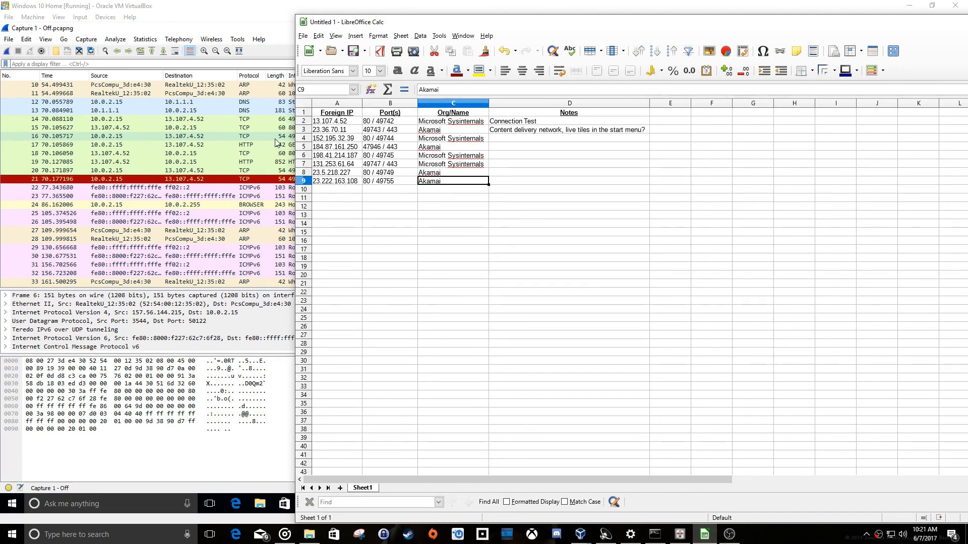
Return to the Wireshark capture and examine the TCP packets exchanged with 152.195.32.39, including the raw bytes of packet 99.
{"action": "left_click", "coordinate": [263, 150]}
{"action": "scroll", "coordinate": [337, 216], "scroll_direction": "down", "scroll_amount": 20}
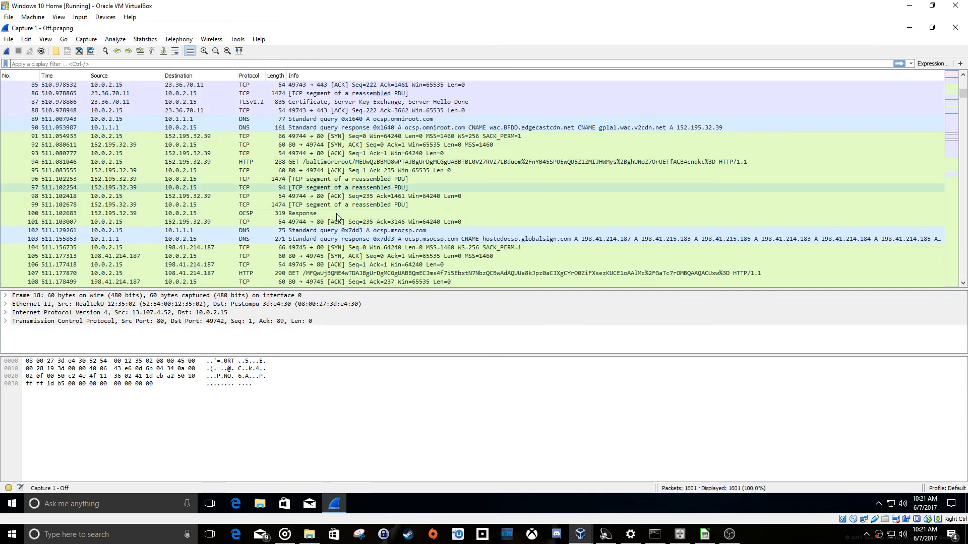
{"action": "left_click", "coordinate": [311, 189]}
{"action": "left_click", "coordinate": [311, 195]}
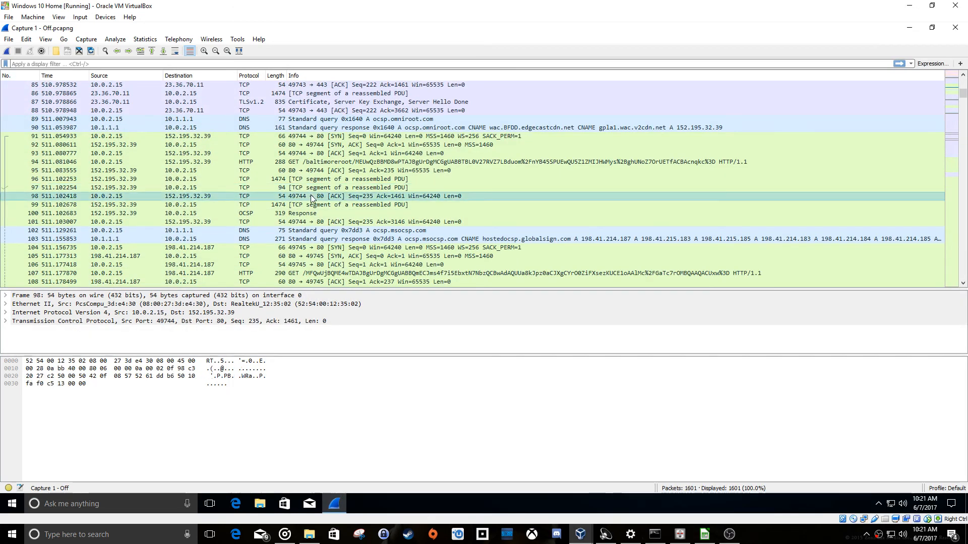
{"action": "left_click", "coordinate": [313, 205]}
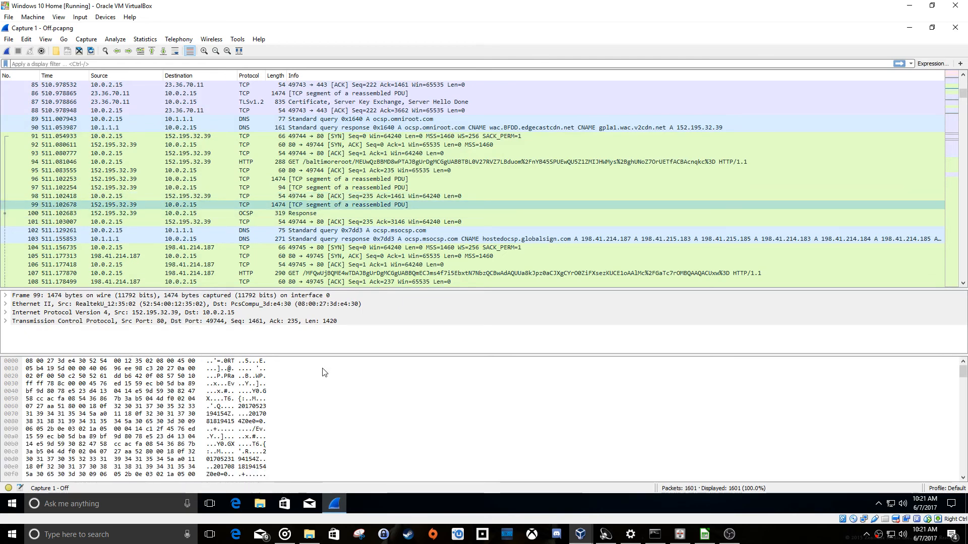
{"action": "scroll", "coordinate": [323, 373], "scroll_direction": "down", "scroll_amount": 20}
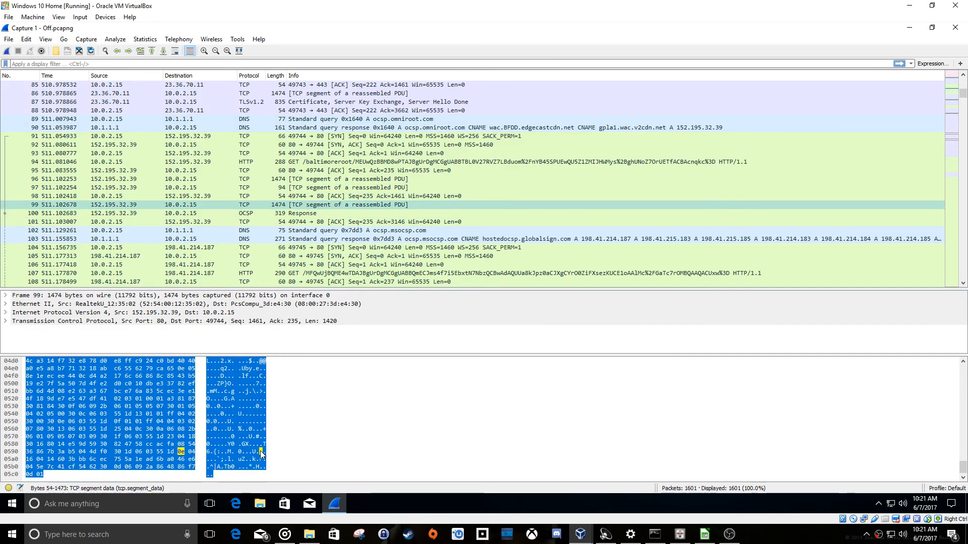
Examine packets 101 to 107, including the ocsp.msocsp.com DNS response and the raw bytes of the HTTP GET request to 198.41.214.187.
{"action": "left_click", "coordinate": [337, 222]}
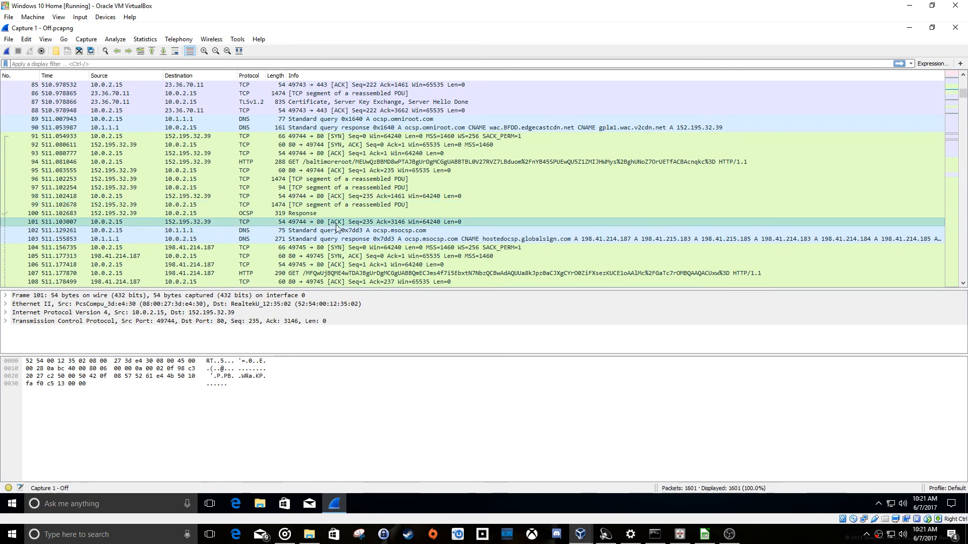
{"action": "left_click", "coordinate": [356, 239]}
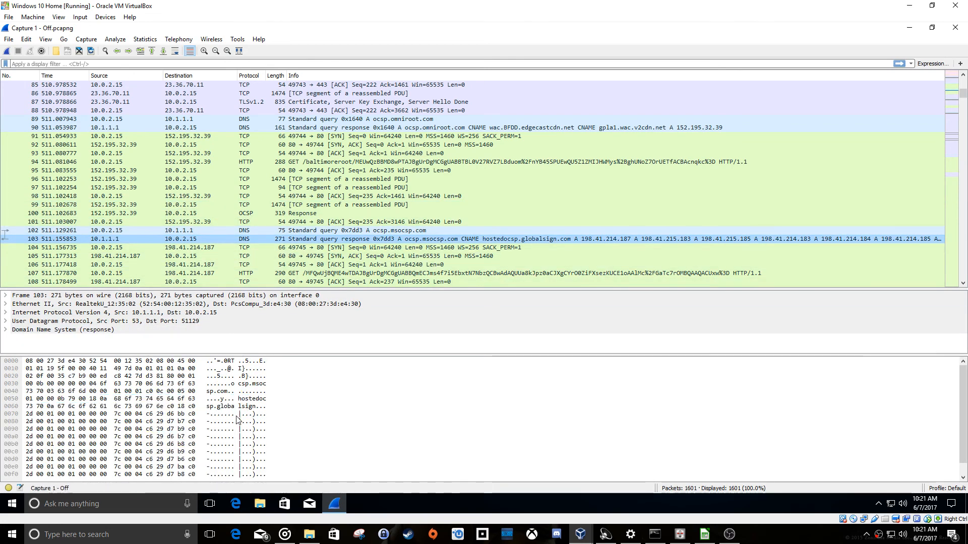
{"action": "left_click", "coordinate": [361, 266]}
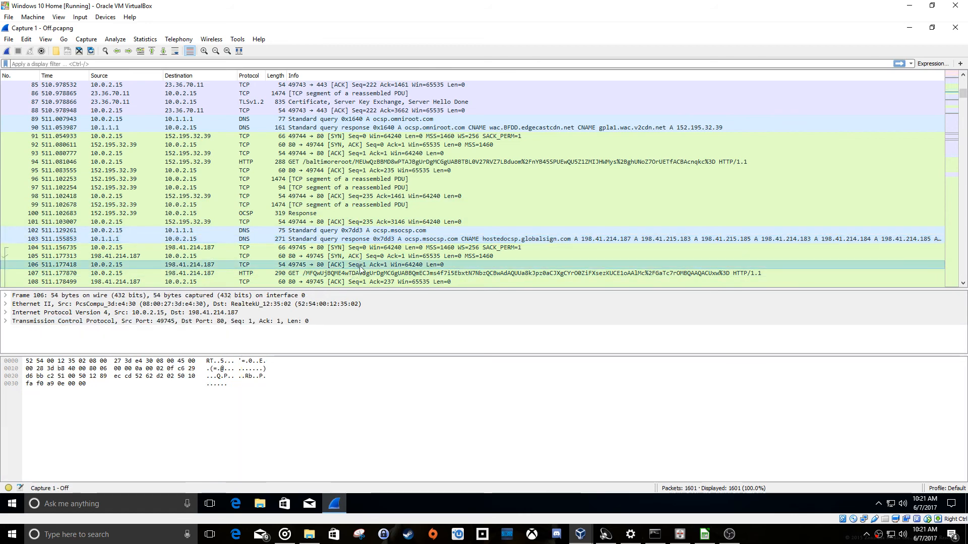
{"action": "left_click", "coordinate": [361, 274]}
{"action": "scroll", "coordinate": [353, 240], "scroll_direction": "down", "scroll_amount": 4}
{"action": "scroll", "coordinate": [240, 446], "scroll_direction": "down", "scroll_amount": 1}
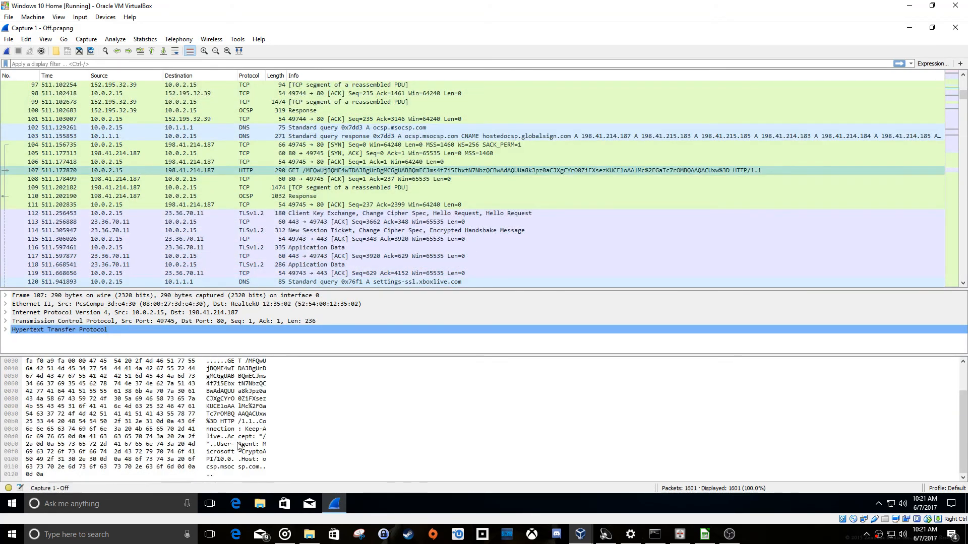
Examine the image requests and TCP segments exchanged with 23.5.218.227, including the raw bytes of packet 276.
{"action": "scroll", "coordinate": [302, 254], "scroll_direction": "down", "scroll_amount": 7}
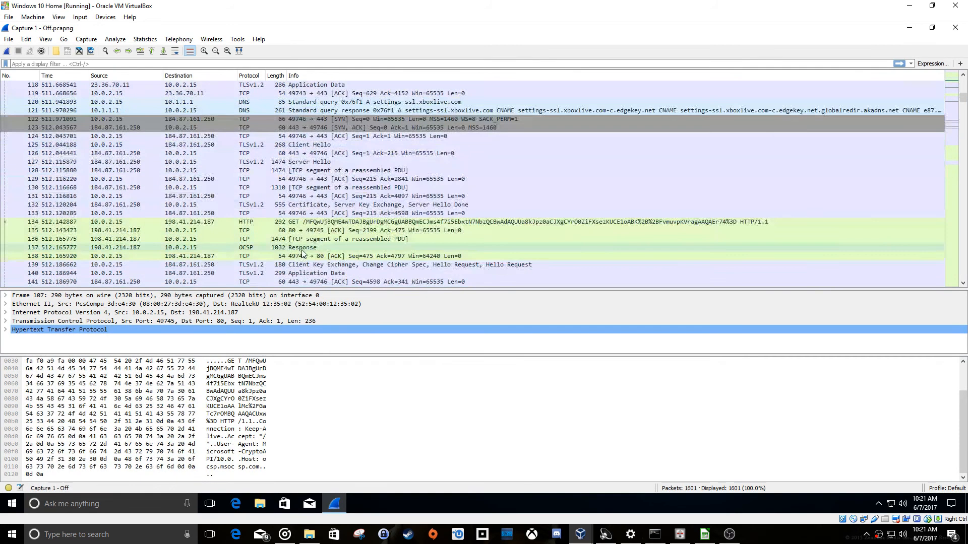
{"action": "scroll", "coordinate": [303, 254], "scroll_direction": "down", "scroll_amount": 20}
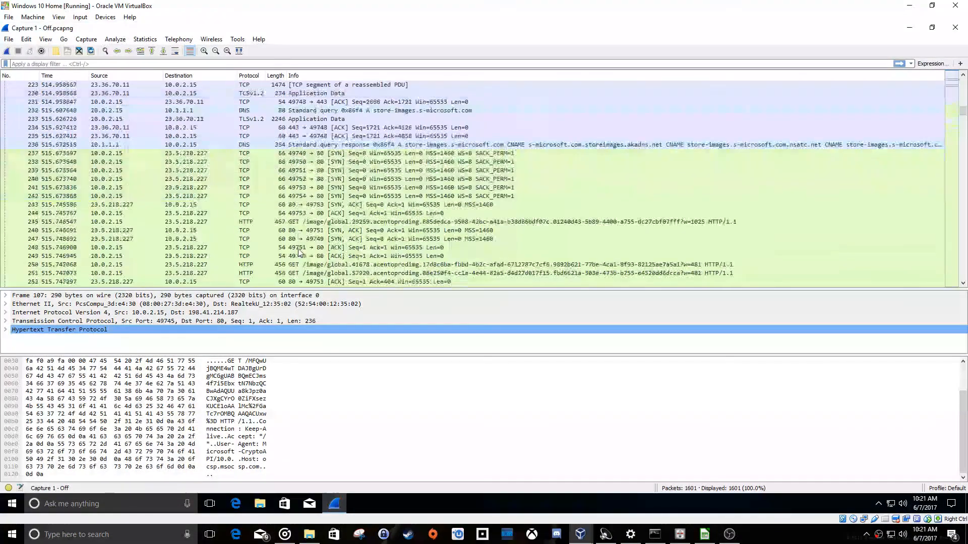
{"action": "scroll", "coordinate": [300, 254], "scroll_direction": "down", "scroll_amount": 20}
{"action": "left_click", "coordinate": [305, 222]}
{"action": "scroll", "coordinate": [240, 433], "scroll_direction": "down", "scroll_amount": 8}
{"action": "scroll", "coordinate": [312, 217], "scroll_direction": "up", "scroll_amount": 20}
{"action": "left_click", "coordinate": [313, 180]}
{"action": "scroll", "coordinate": [251, 442], "scroll_direction": "down", "scroll_amount": 8}
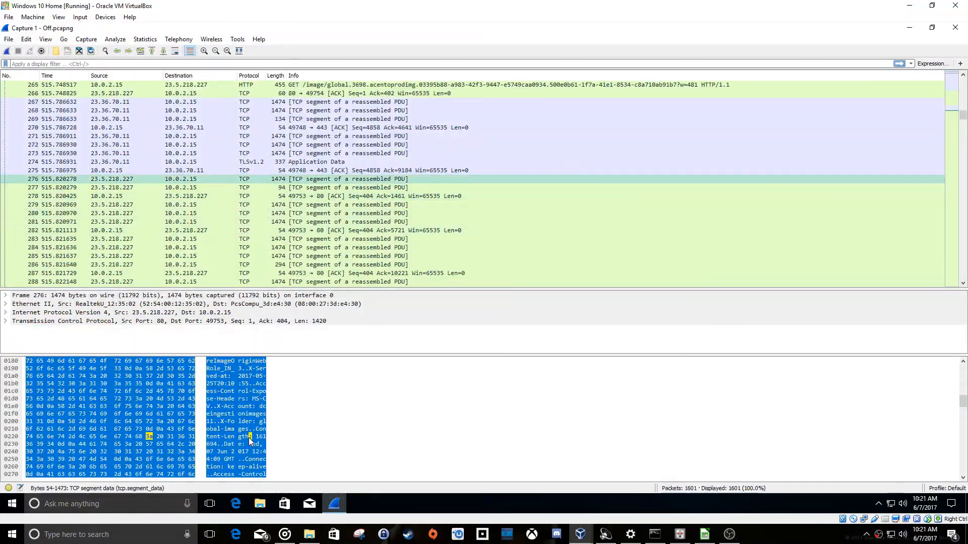
{"action": "scroll", "coordinate": [250, 442], "scroll_direction": "down", "scroll_amount": 12}
Search the packet list for the string "images" and go to the second match.
{"action": "left_click", "coordinate": [26, 39]}
{"action": "left_click", "coordinate": [35, 61]}
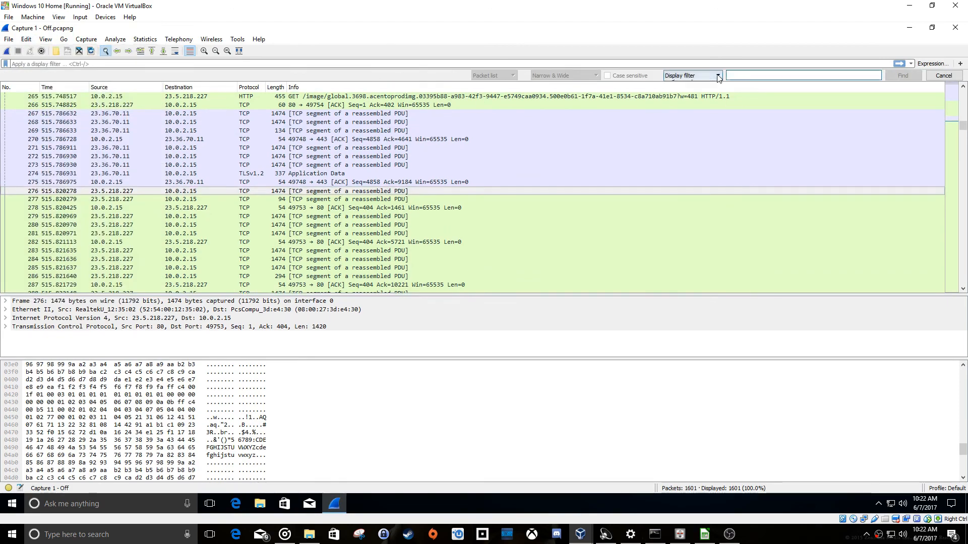
{"action": "left_click", "coordinate": [718, 75]}
{"action": "left_click", "coordinate": [678, 97]}
{"action": "type", "text": "images"}
{"action": "left_click", "coordinate": [902, 76]}
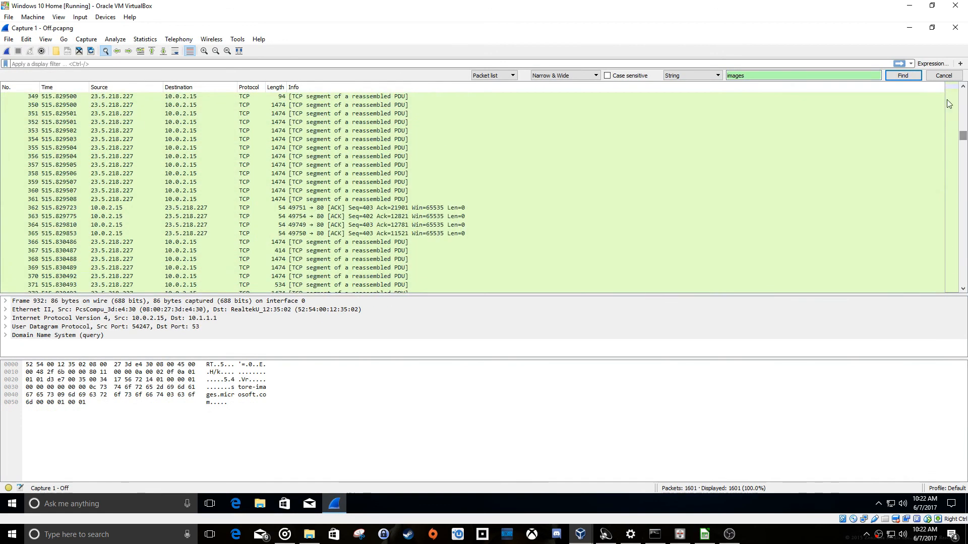
{"action": "left_click", "coordinate": [903, 76]}
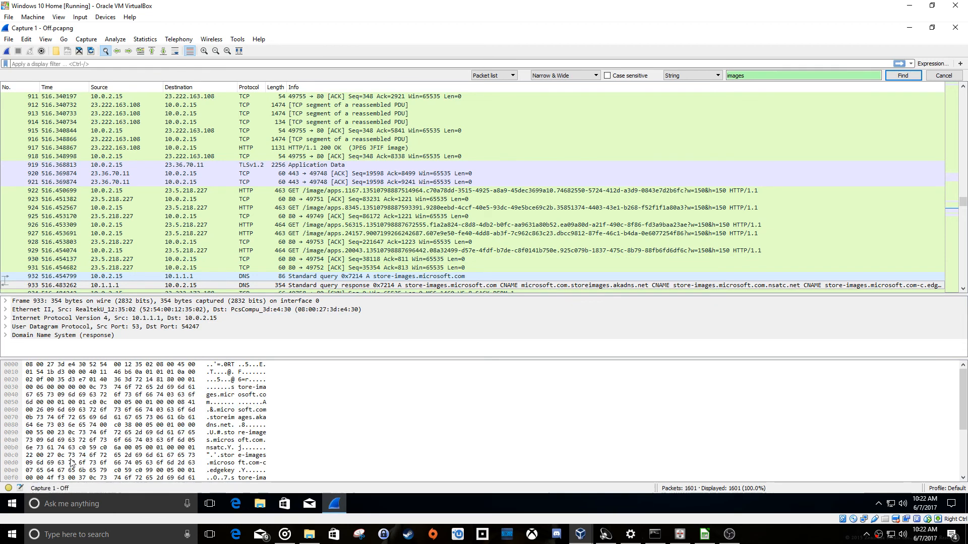
View the live tiles in the virtual machine's Start menu, close it and look at the packets following packet 933.
{"action": "left_click", "coordinate": [23, 503]}
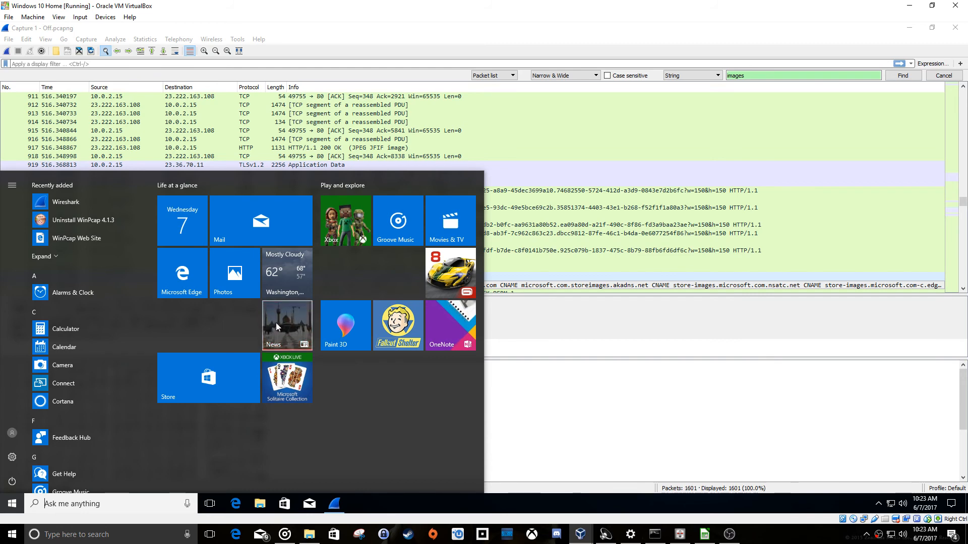
{"action": "left_click", "coordinate": [13, 504]}
{"action": "scroll", "coordinate": [431, 204], "scroll_direction": "down", "scroll_amount": 6}
{"action": "scroll", "coordinate": [399, 201], "scroll_direction": "down", "scroll_amount": 2}
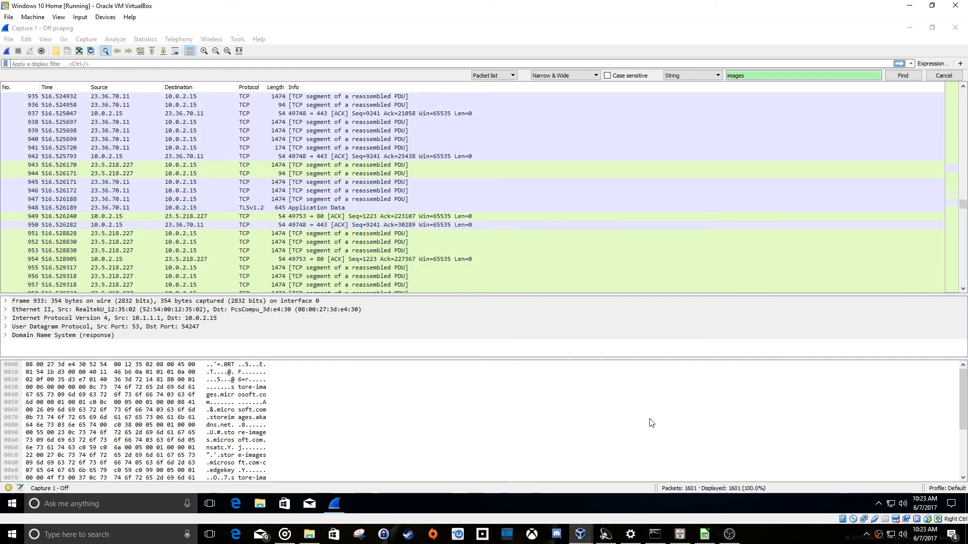
Examine packet 951 from 23.5.218.227, then return to the first packets of the capture.
{"action": "left_click", "coordinate": [705, 534]}
{"action": "left_click", "coordinate": [243, 10]}
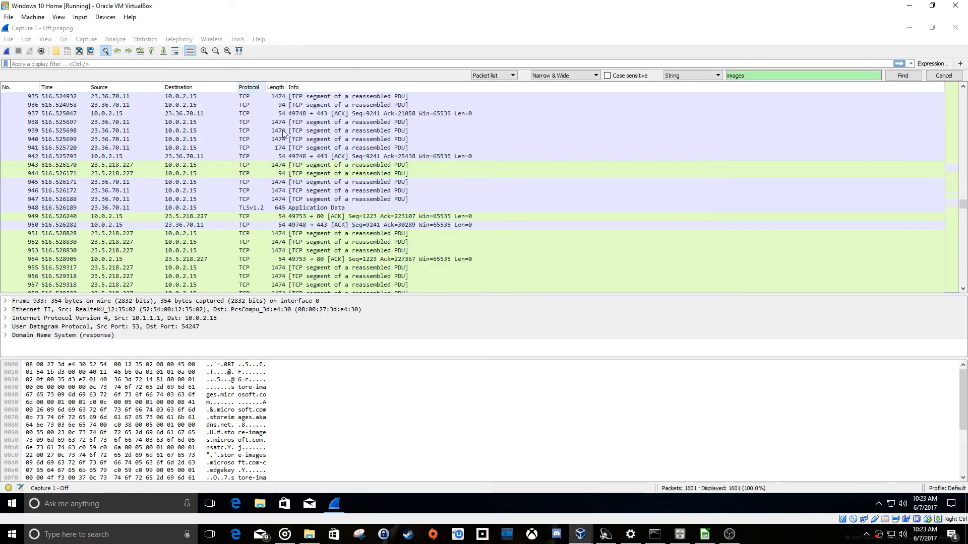
{"action": "scroll", "coordinate": [431, 180], "scroll_direction": "down", "scroll_amount": 7}
{"action": "scroll", "coordinate": [429, 179], "scroll_direction": "up", "scroll_amount": 5}
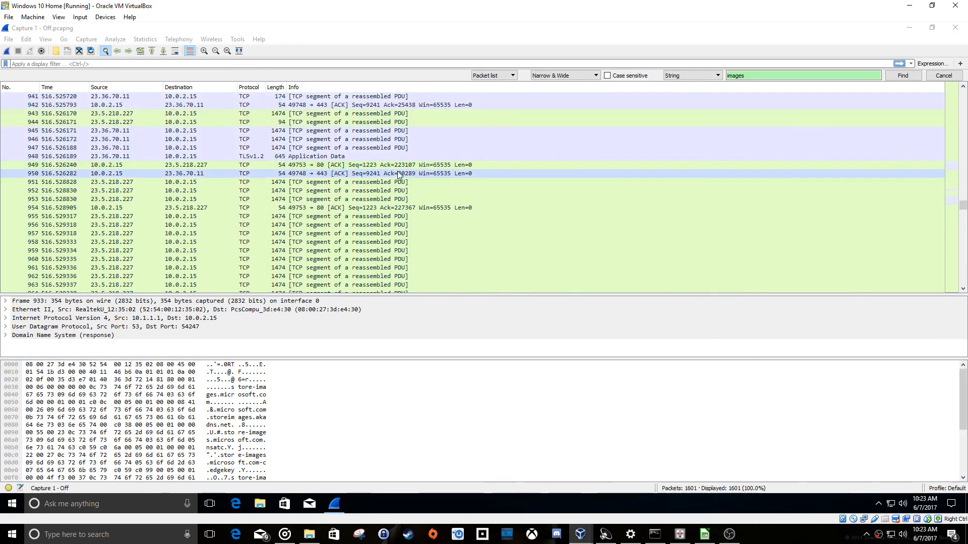
{"action": "left_click", "coordinate": [196, 181]}
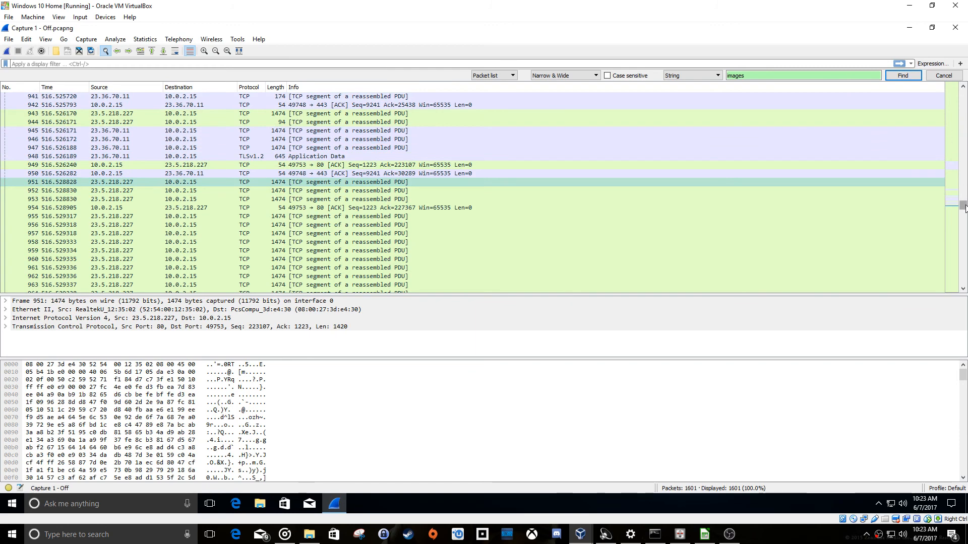
{"action": "left_click_drag", "start_coordinate": [963, 206], "coordinate": [963, 94]}
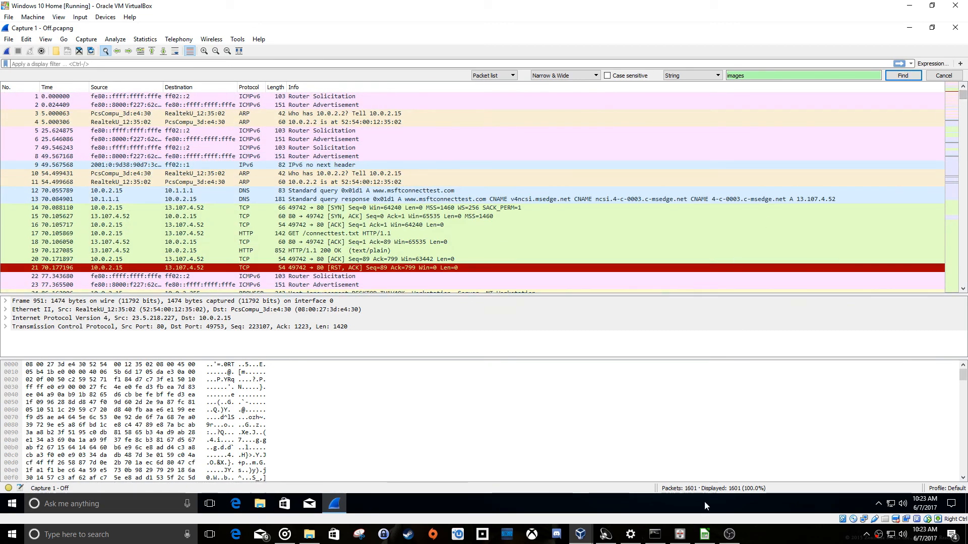
Switch to the LibreOffice Calc sheet and review the Org/Name entries from row 2 down to row 9.
{"action": "left_click", "coordinate": [705, 535]}
{"action": "left_click", "coordinate": [432, 123]}
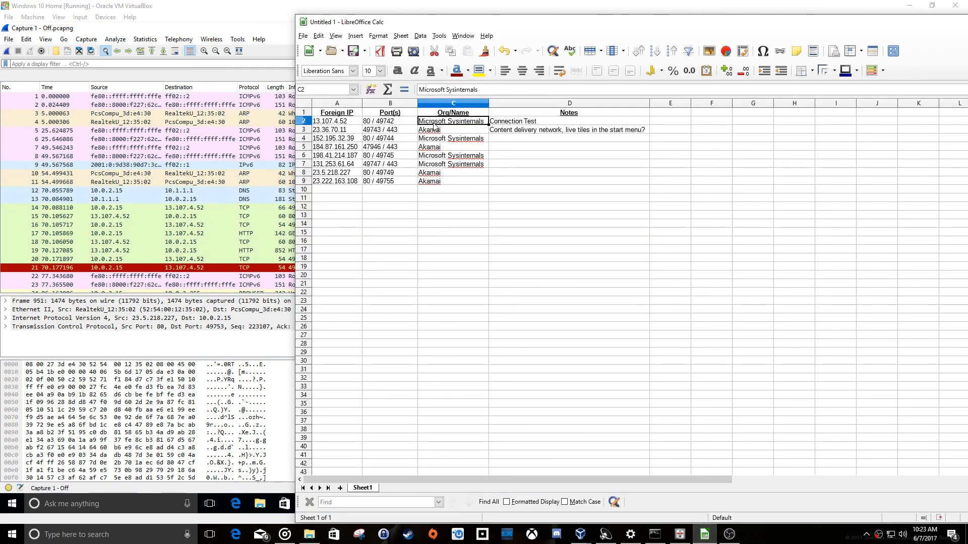
{"action": "left_click", "coordinate": [439, 183]}
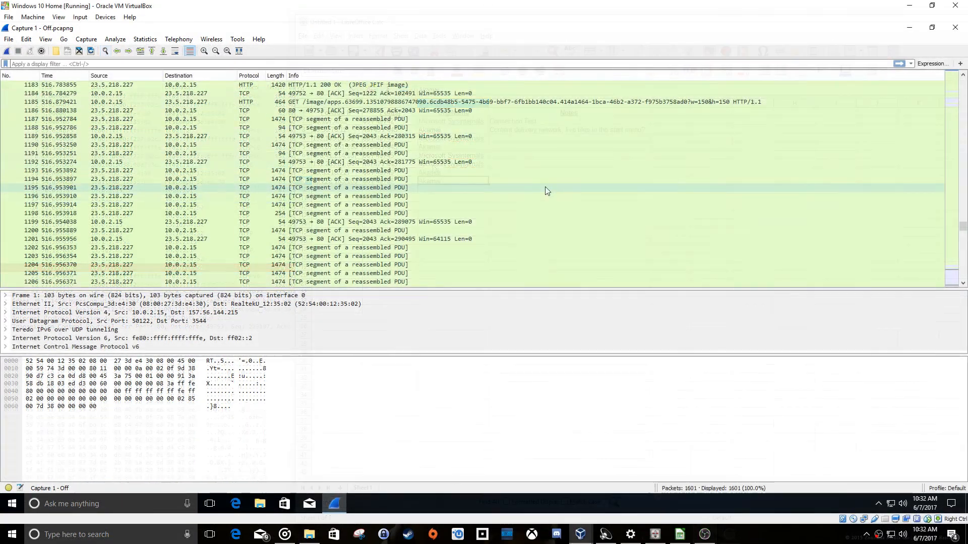
Examine the later packets of Capture 1 - Off in Wireshark, from about packet 1183 onward, including the Microsoft, OneNote and MSN DNS queries.
{"action": "scroll", "coordinate": [520, 192], "scroll_direction": "down", "scroll_amount": 20}
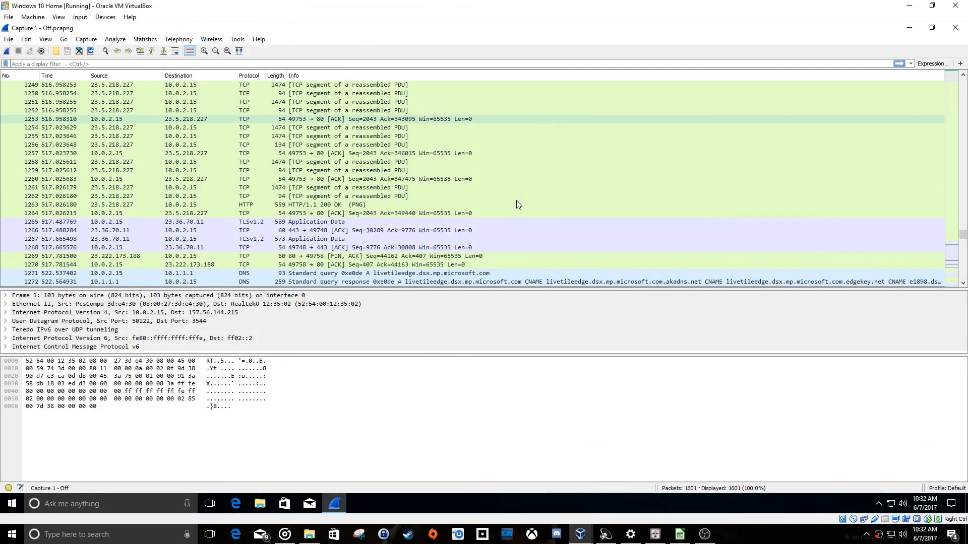
{"action": "scroll", "coordinate": [518, 204], "scroll_direction": "down", "scroll_amount": 18}
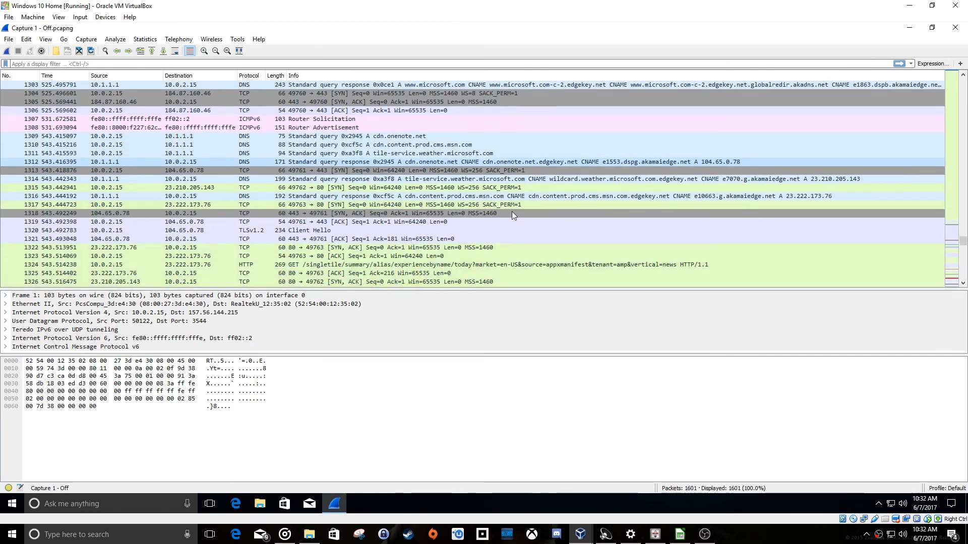
{"action": "scroll", "coordinate": [511, 216], "scroll_direction": "down", "scroll_amount": 19}
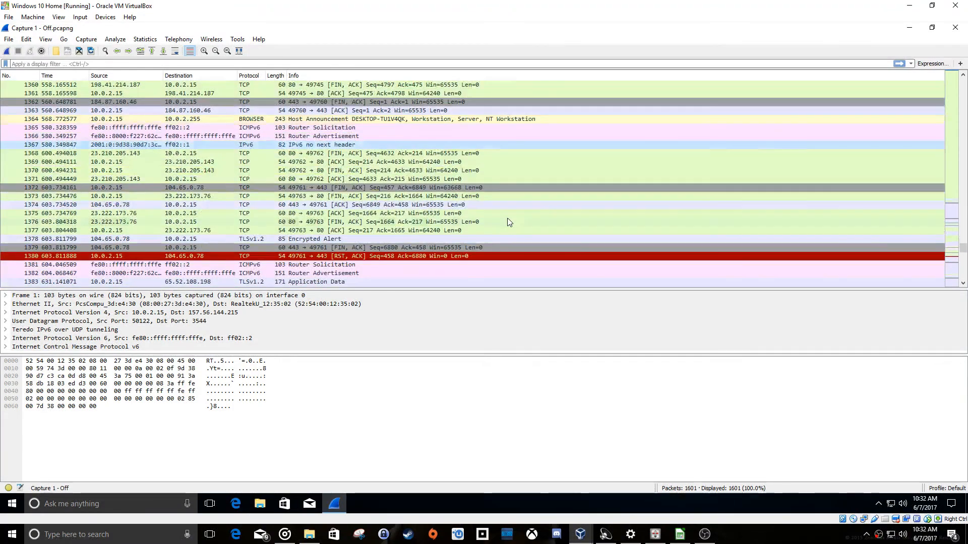
{"action": "scroll", "coordinate": [508, 219], "scroll_direction": "down", "scroll_amount": 10}
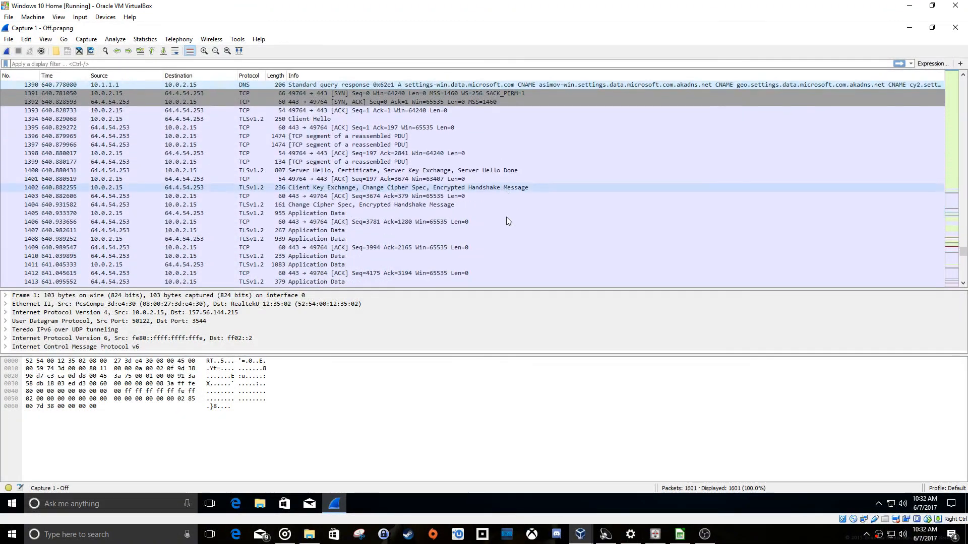
{"action": "scroll", "coordinate": [506, 217], "scroll_direction": "down", "scroll_amount": 8}
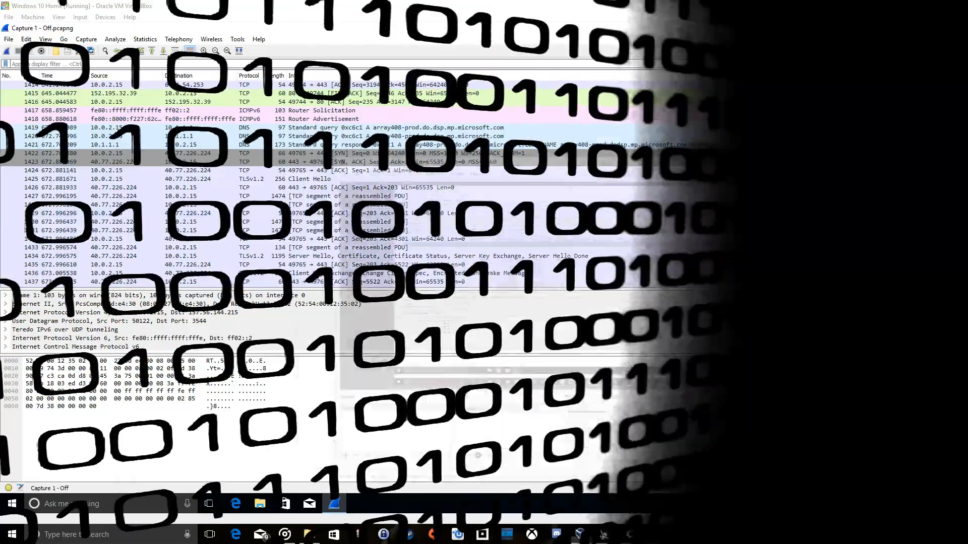